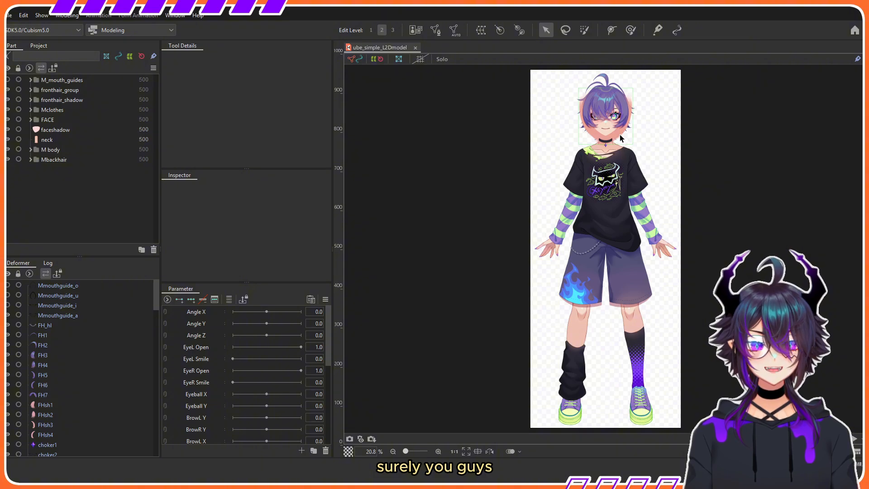
Copy the ID of the facebase mesh inside facebase_group
click(620, 134)
scroll(620, 124, up, 2)
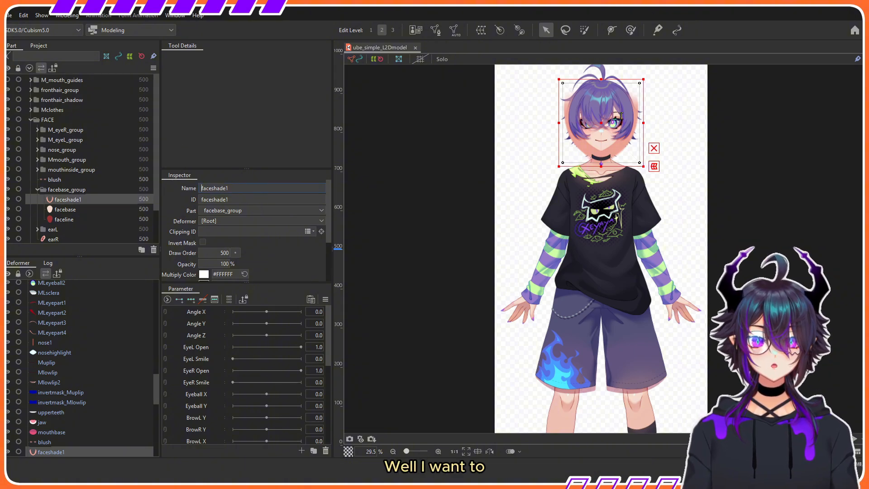
scroll(620, 115, up, 2)
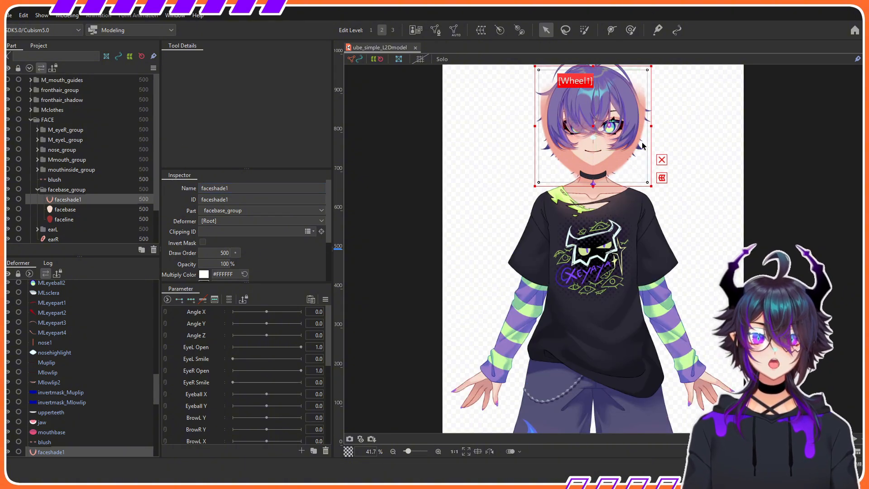
click(81, 212)
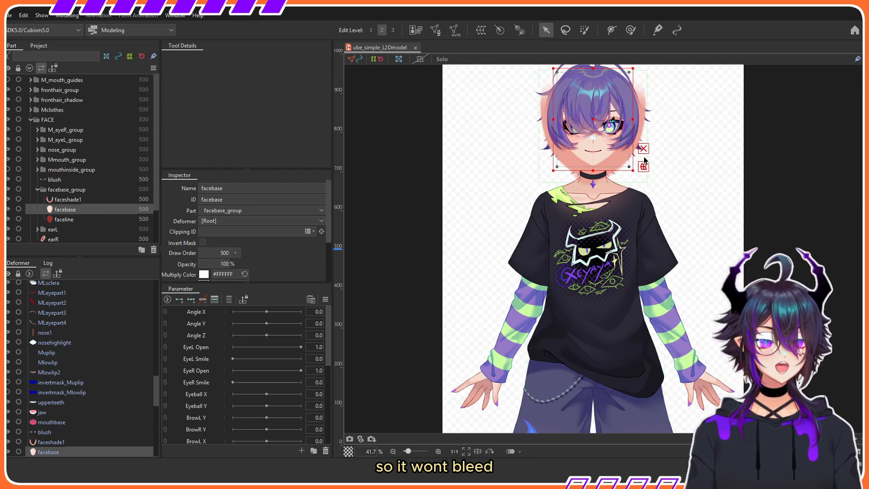
click(68, 200)
click(66, 209)
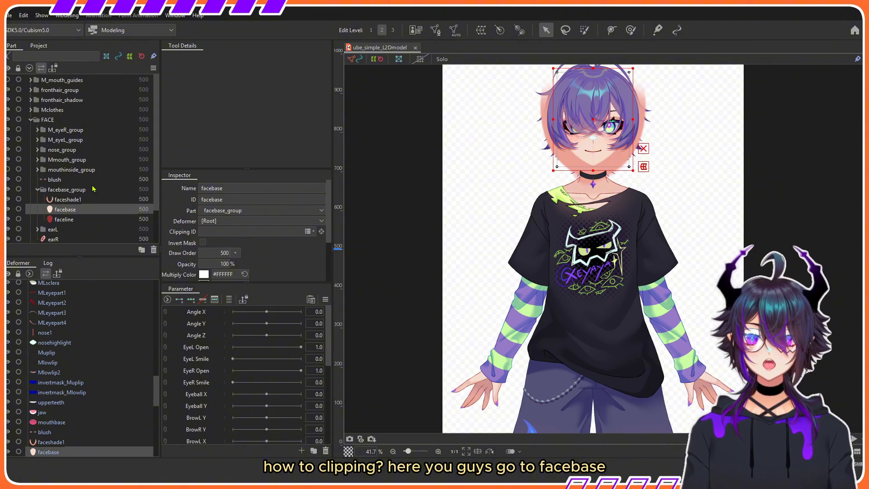
double_click(235, 200)
key(ctrl+c)
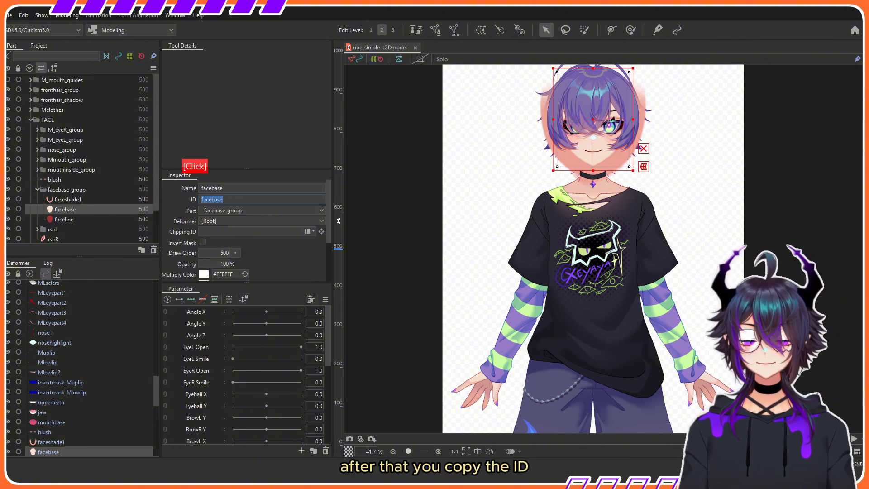
Clip the face shading to the face base by setting faceshade1's Clipping ID to facebase
click(65, 201)
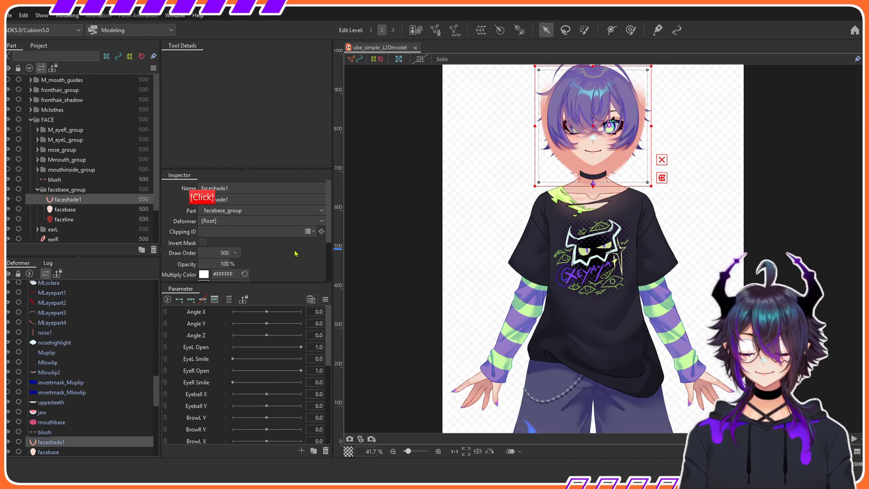
key(ctrl+v)
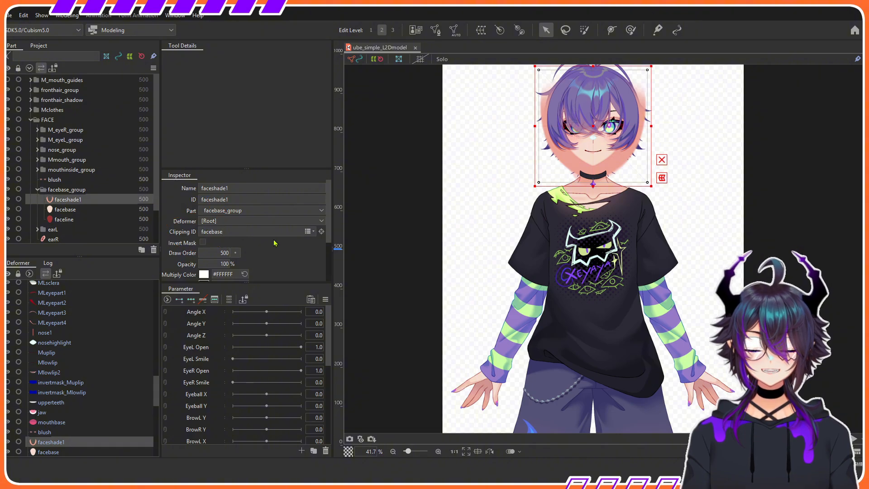
key(Escape)
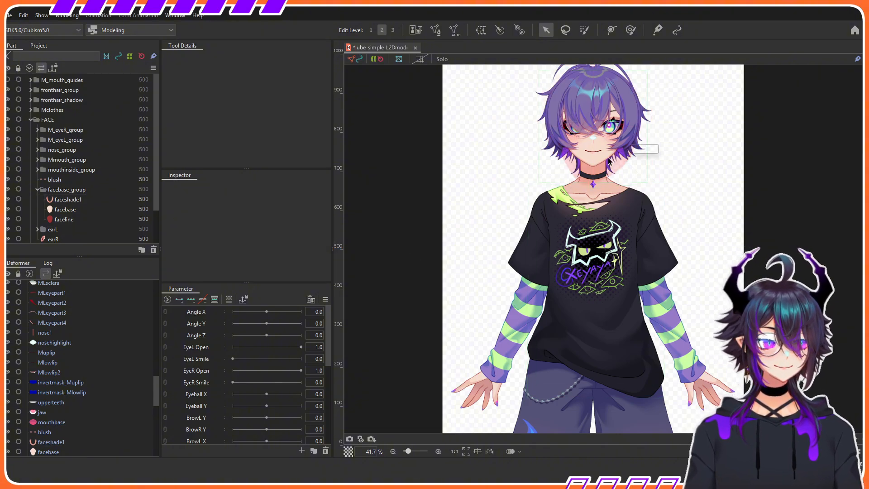
scroll(607, 123, down, 2)
scroll(607, 122, up, 8)
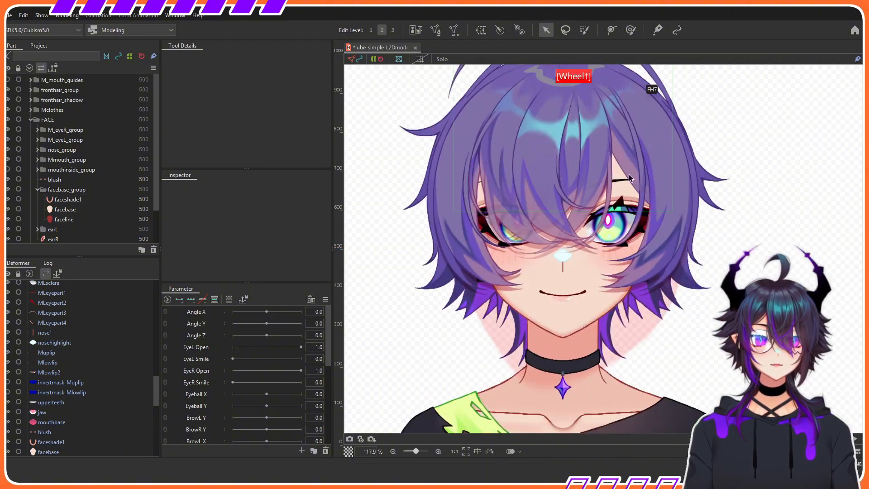
Try hiding all parts of the model at once and showing them again
click(18, 80)
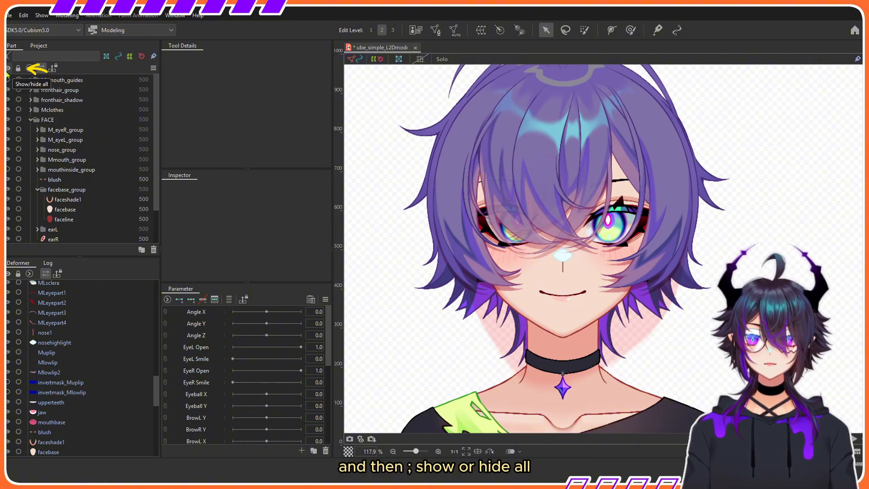
click(7, 69)
click(7, 69)
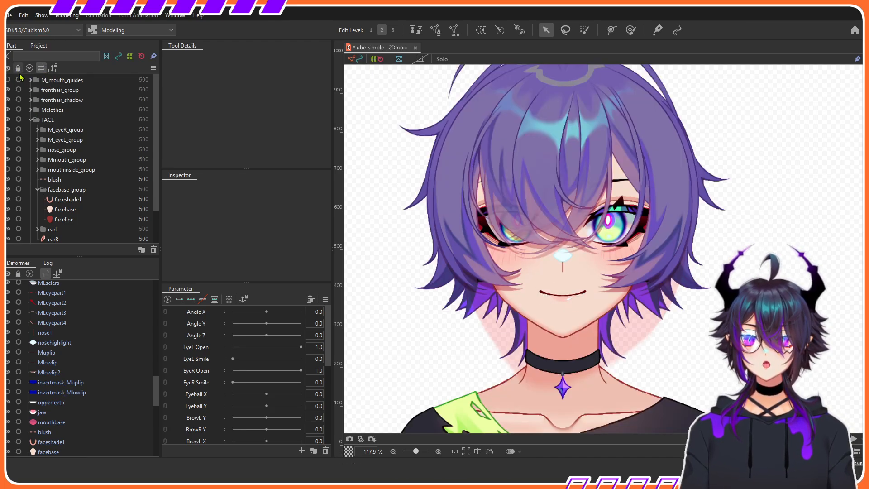
Lock every part group except M_eyeR_group inside the FACE group, and collapse facebase_group
drag(18, 79, 18, 120)
click(18, 120)
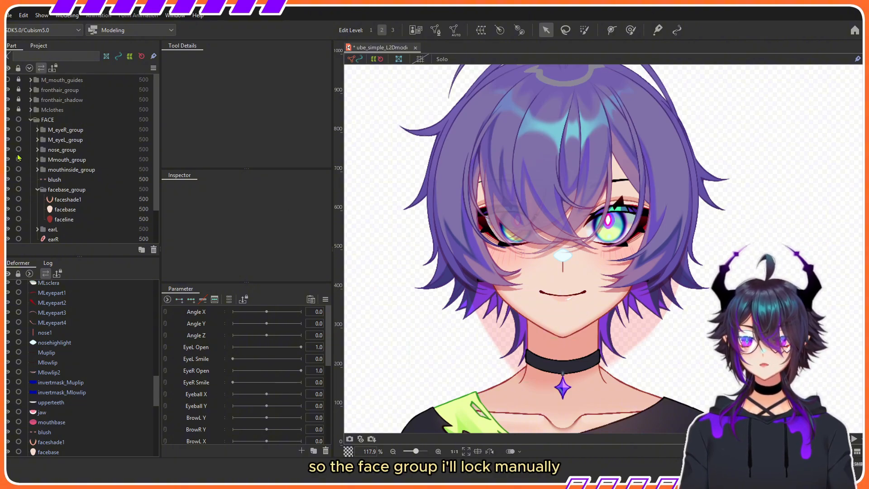
drag(19, 140, 19, 180)
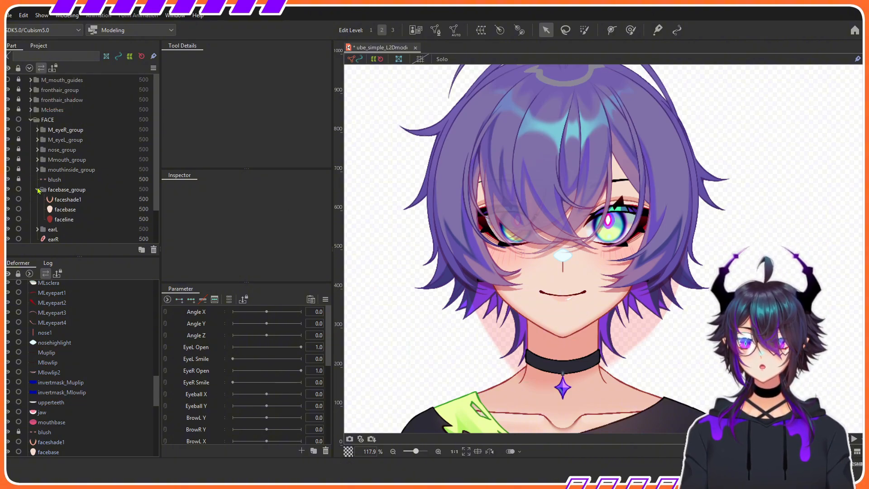
click(37, 189)
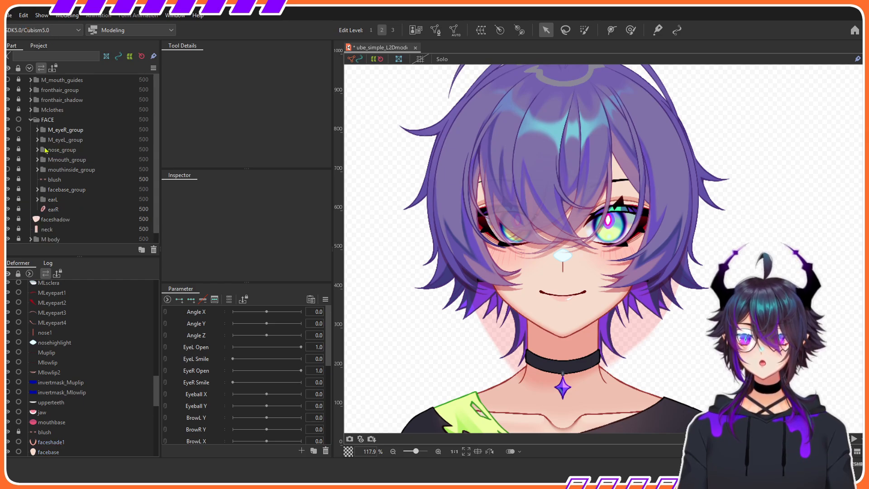
Hide the front hair to expose the eyes, and select MRuplash3 to examine its mesh
drag(501, 140, 640, 279)
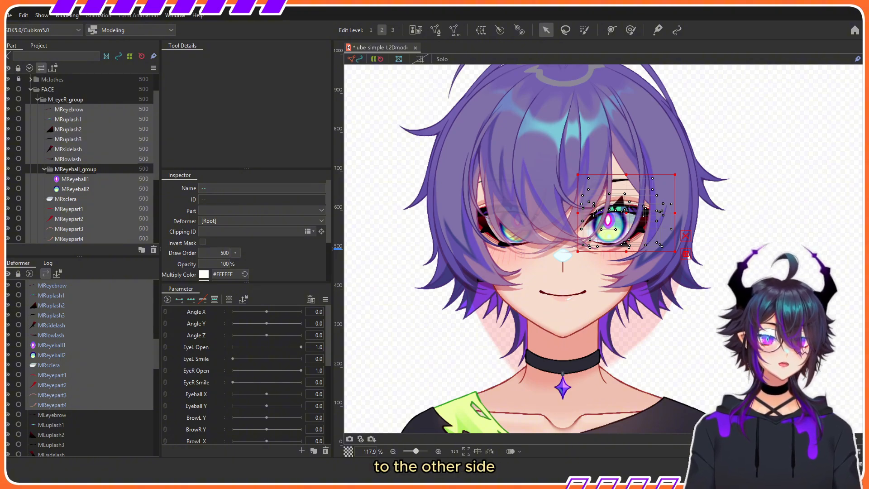
click(539, 242)
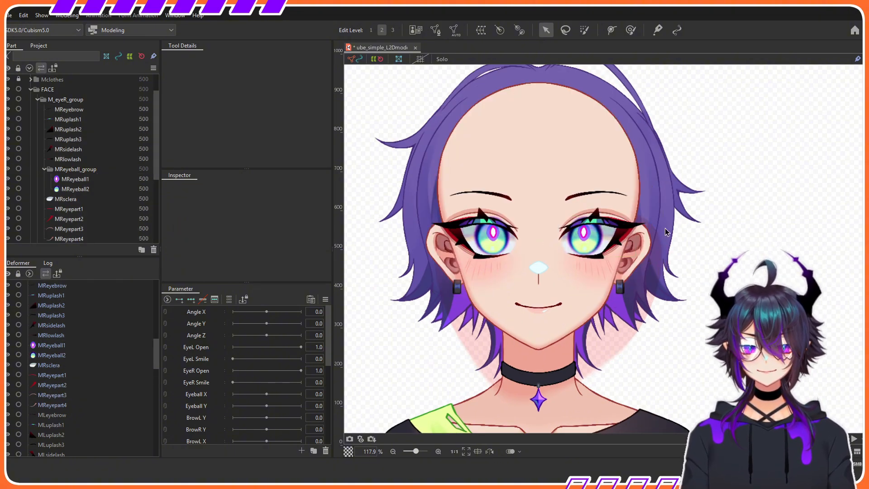
scroll(658, 229, up, 2)
click(651, 227)
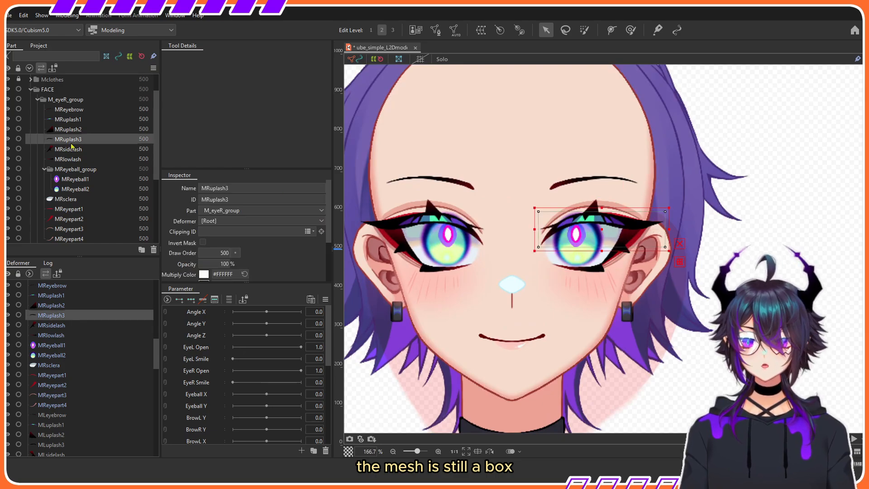
scroll(531, 198, up, 1)
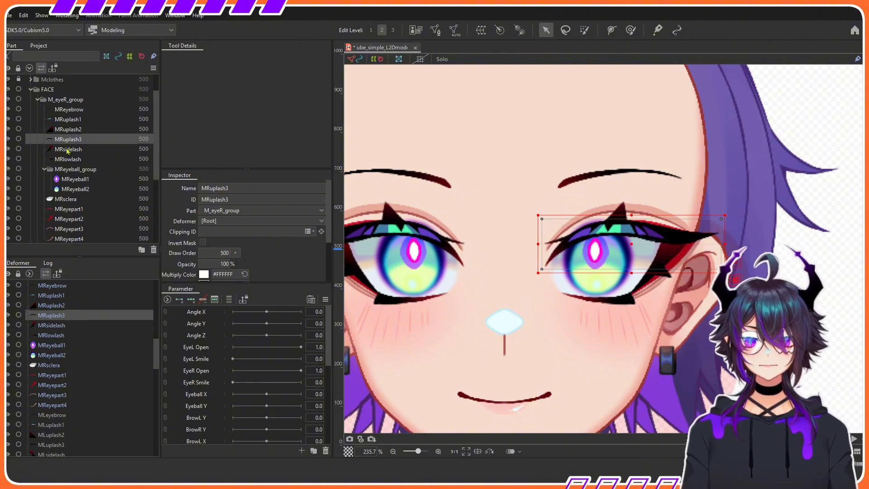
Open the MReyebrow part for mesh editing and erase its default rectangular mesh
click(68, 109)
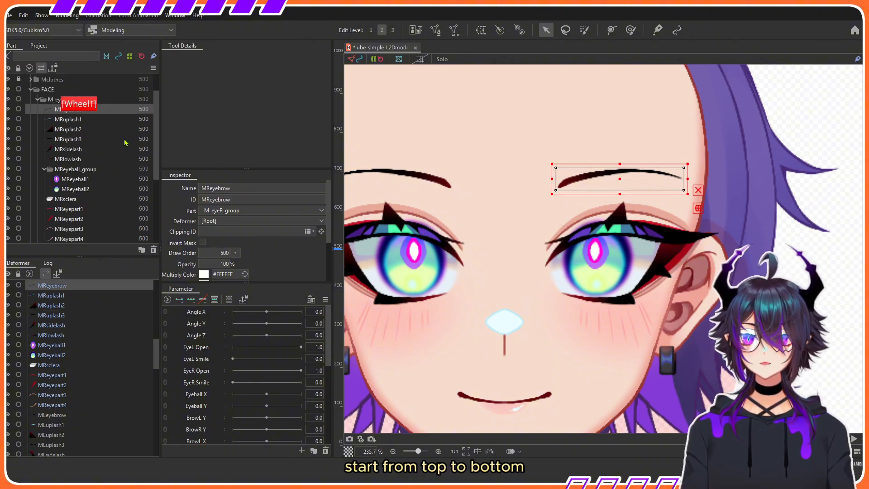
double_click(622, 178)
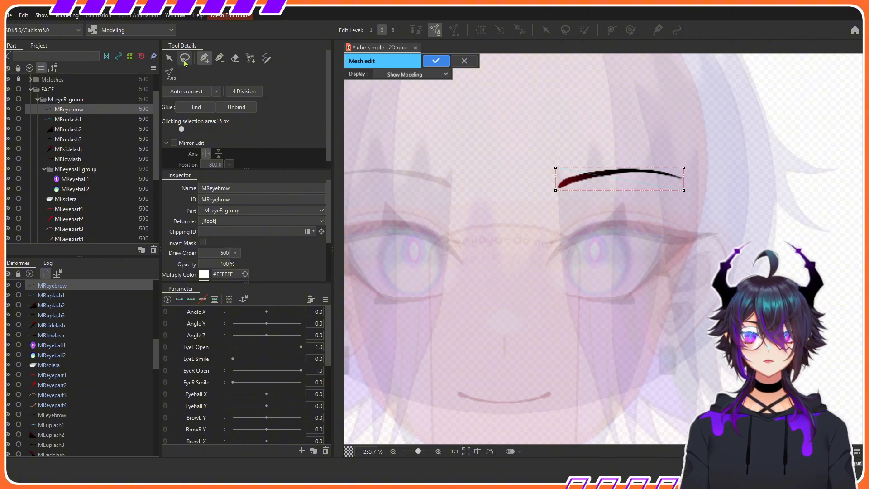
click(235, 57)
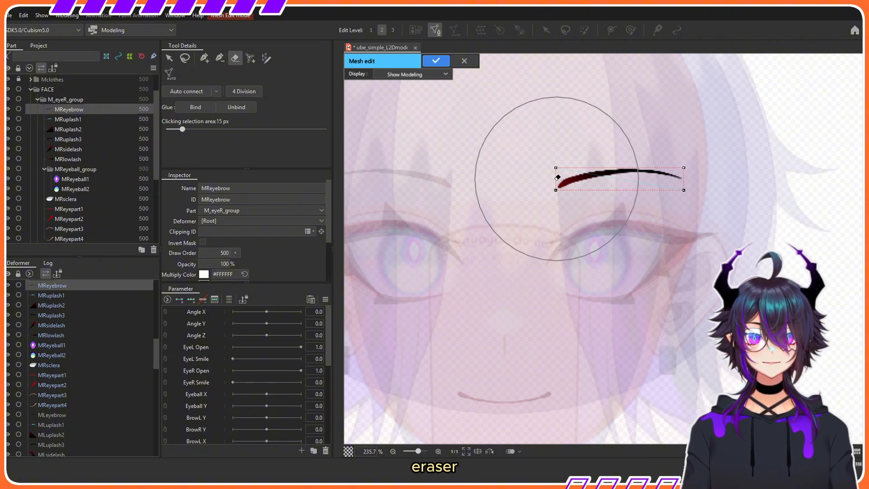
drag(514, 174, 672, 189)
Try adding mesh vertices individually along the MReyebrow shape, and erase them
click(185, 58)
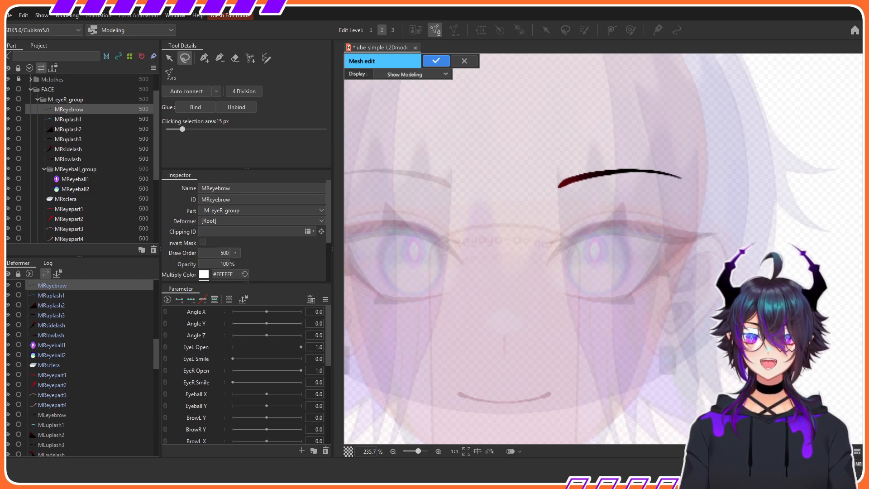
click(204, 58)
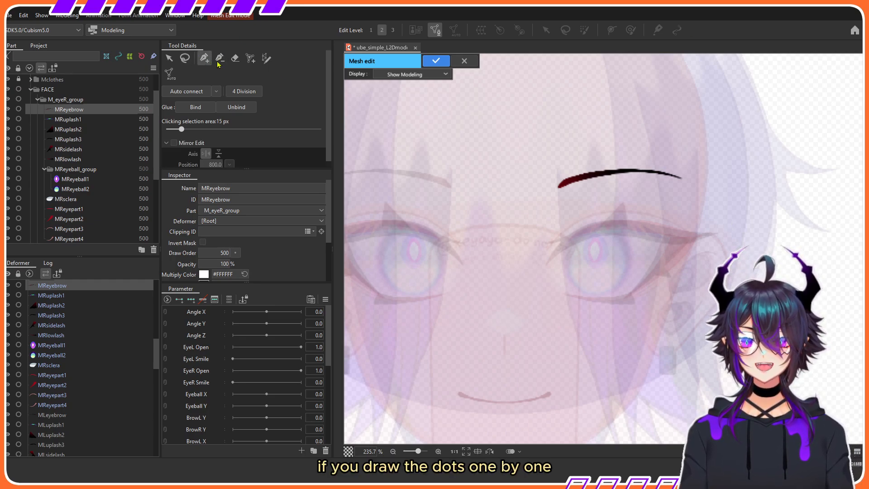
click(566, 183)
mouse_move(569, 185)
mouse_down()
mouse_move(608, 172)
mouse_move(684, 177)
mouse_up()
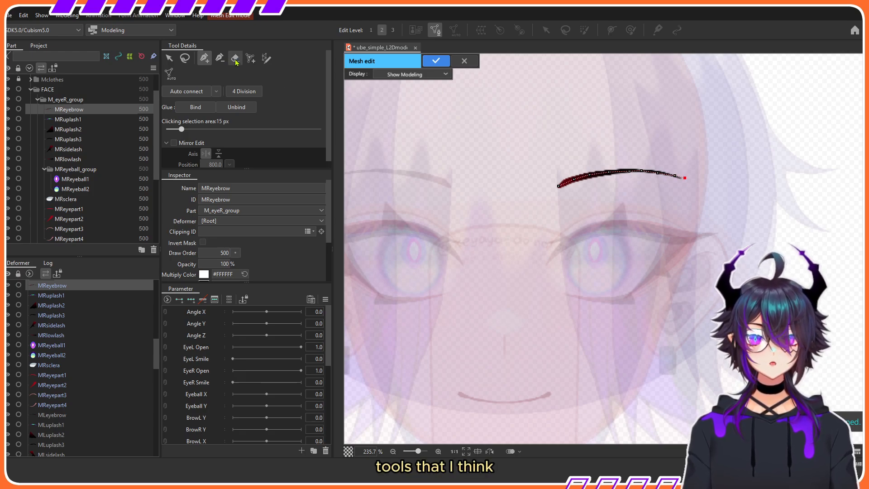
key(e)
drag(512, 187, 698, 189)
Activate the stroke-based mesh tool and set its repeated density to 10 and number of vertices in mesh width to 3
key(b)
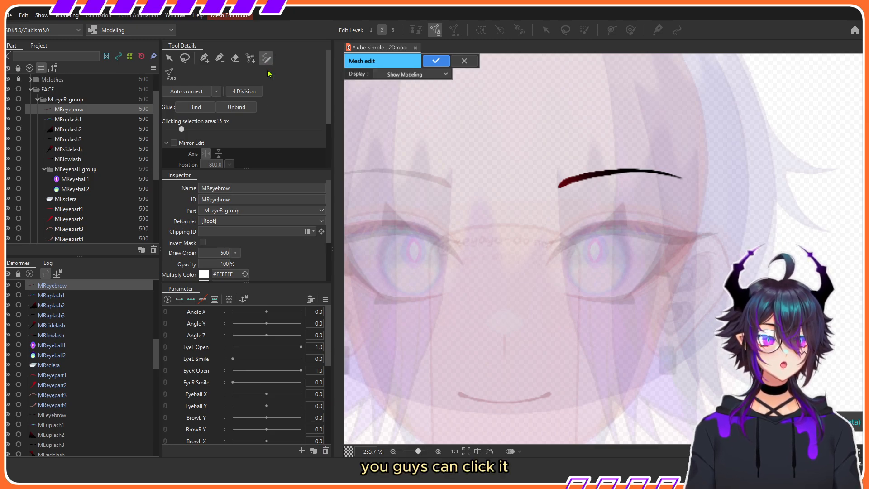
scroll(294, 113, down, 2)
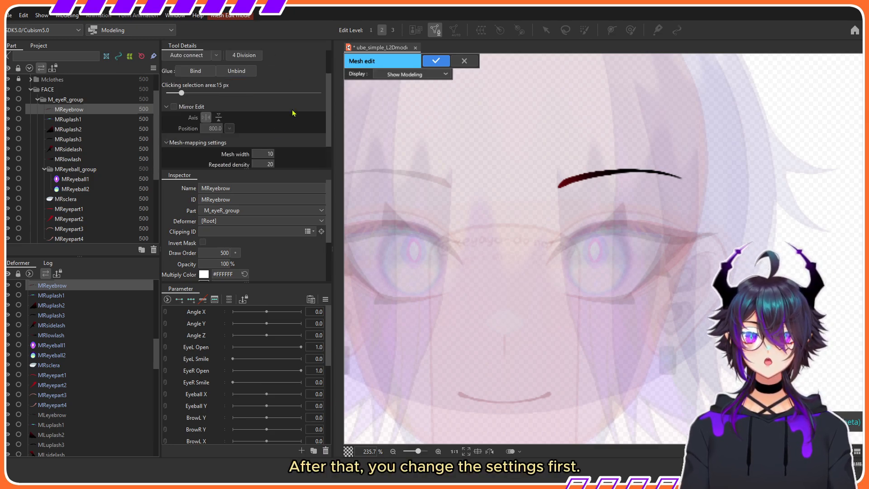
drag(324, 95, 325, 118)
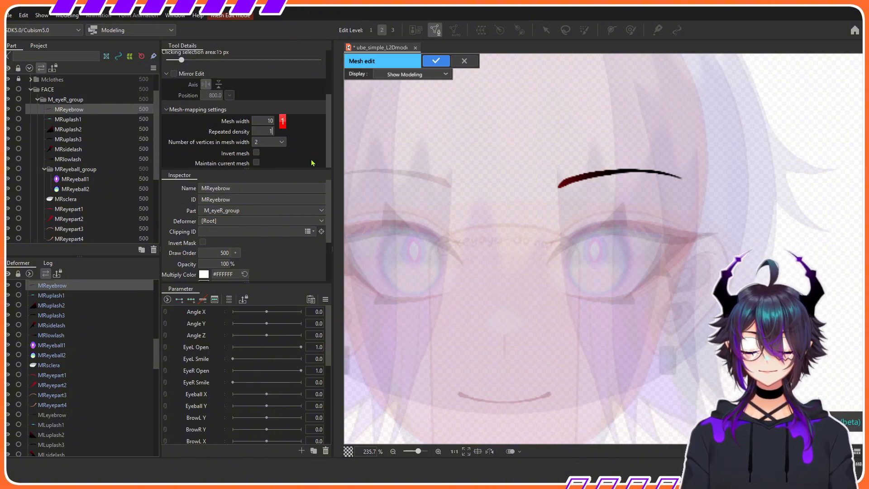
key(Return)
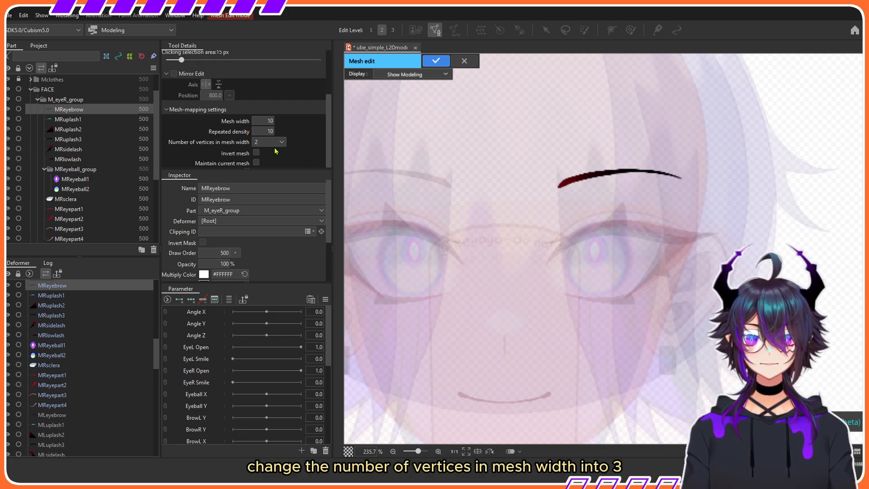
click(283, 143)
click(270, 168)
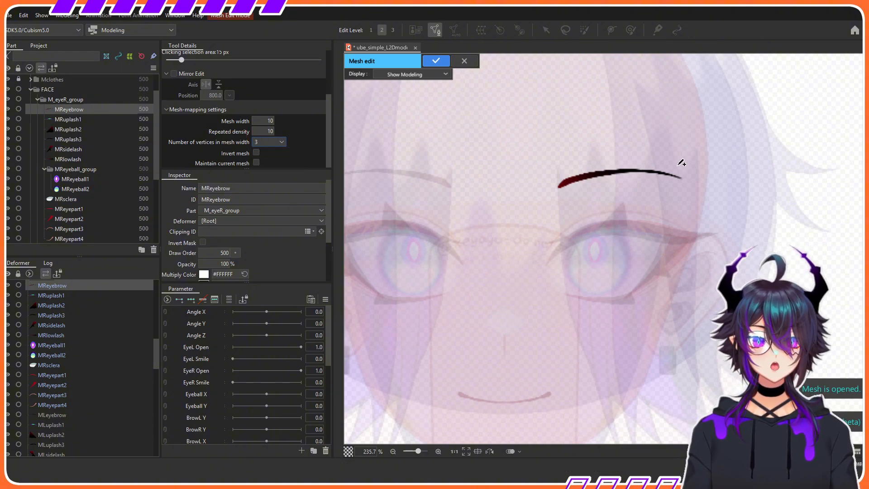
Draw a winding test mesh stroke around the eyebrow area and undo it
mouse_move(492, 127)
mouse_down()
mouse_move(578, 149)
mouse_move(524, 239)
mouse_move(611, 204)
mouse_up()
mouse_move(644, 92)
mouse_down()
mouse_move(566, 85)
mouse_move(535, 107)
mouse_up()
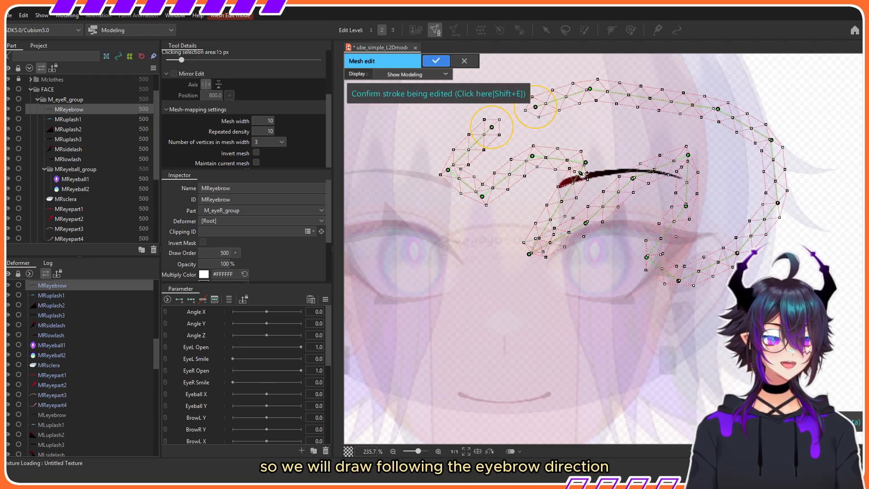
key(ctrl+z)
Draw a mesh stroke along the full length of MReyebrow, from its thick inner end to its outer tip
scroll(630, 187, up, 2)
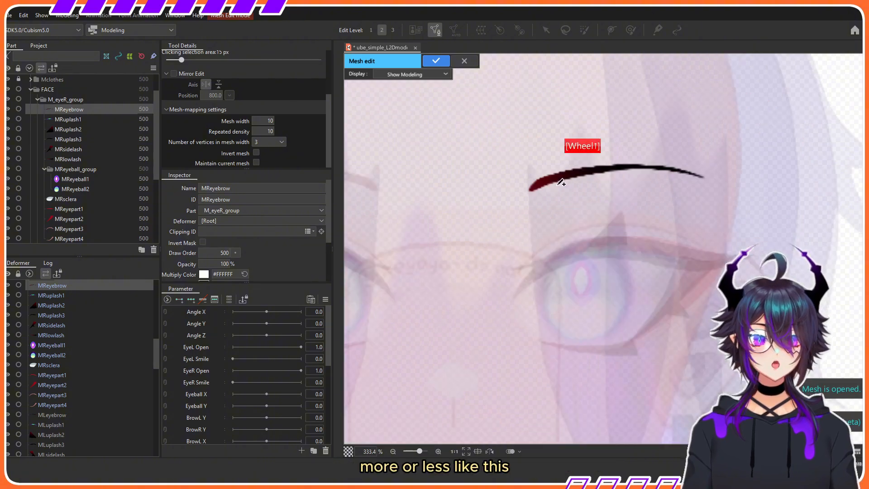
mouse_move(532, 186)
mouse_down()
mouse_move(558, 173)
mouse_move(632, 166)
mouse_up()
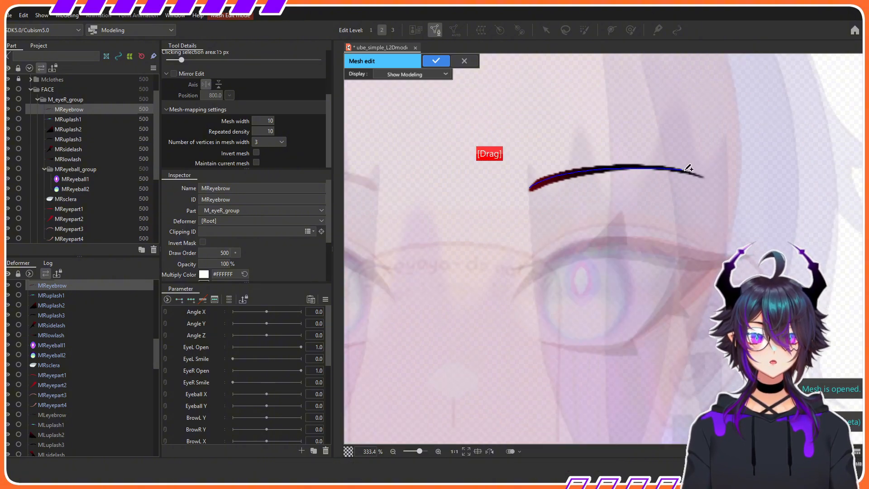
drag(705, 178, 704, 177)
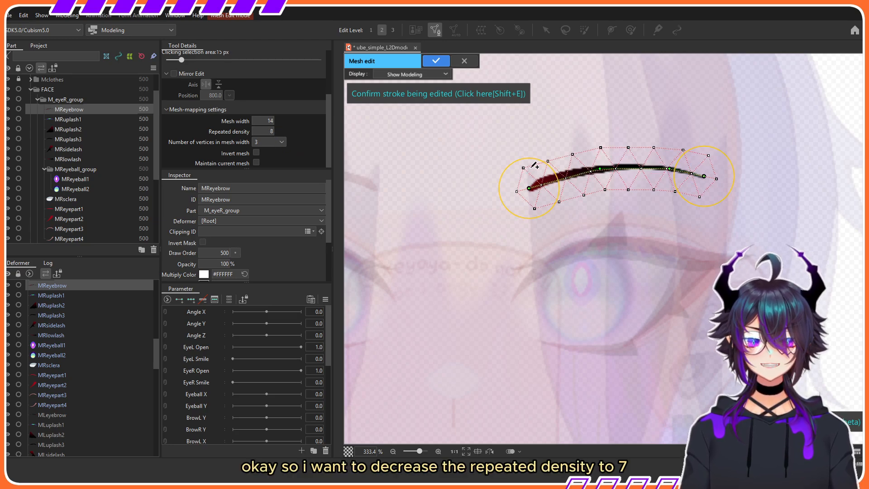
Set the eyebrow mesh stroke's repeated density to 7 and its mesh width to 10
text(7)
key(Return)
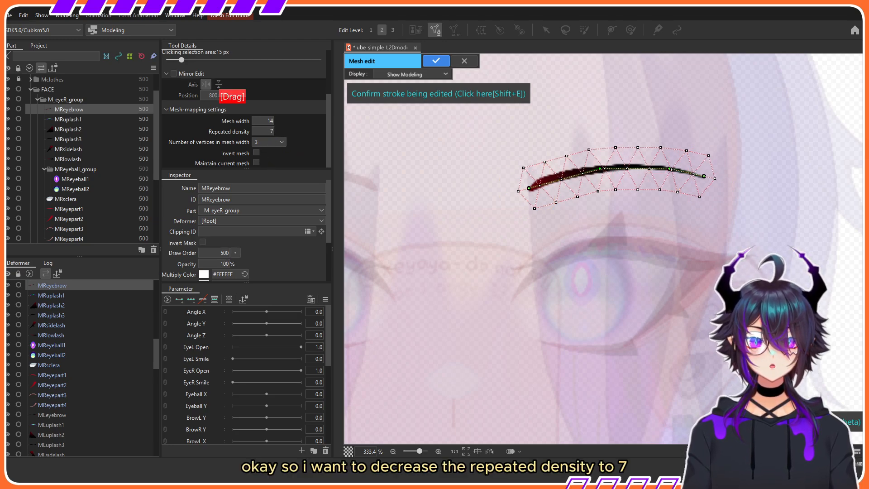
key(shift+Tab)
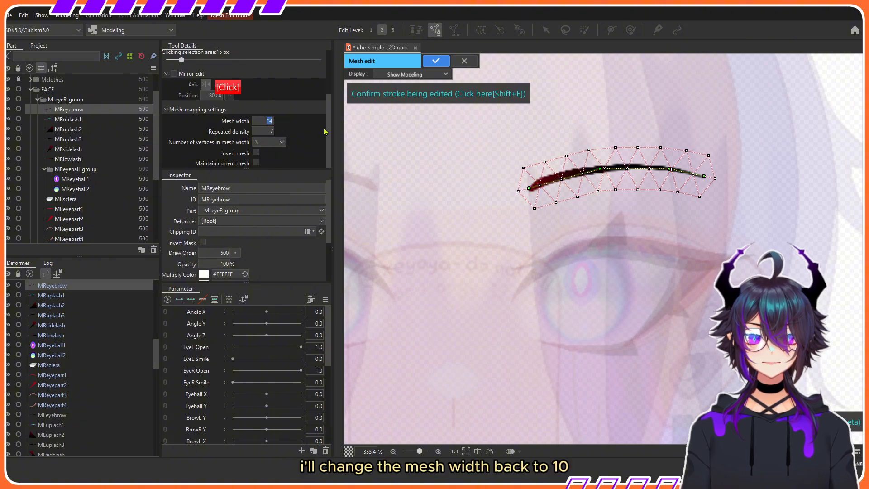
text(10)
key(Return)
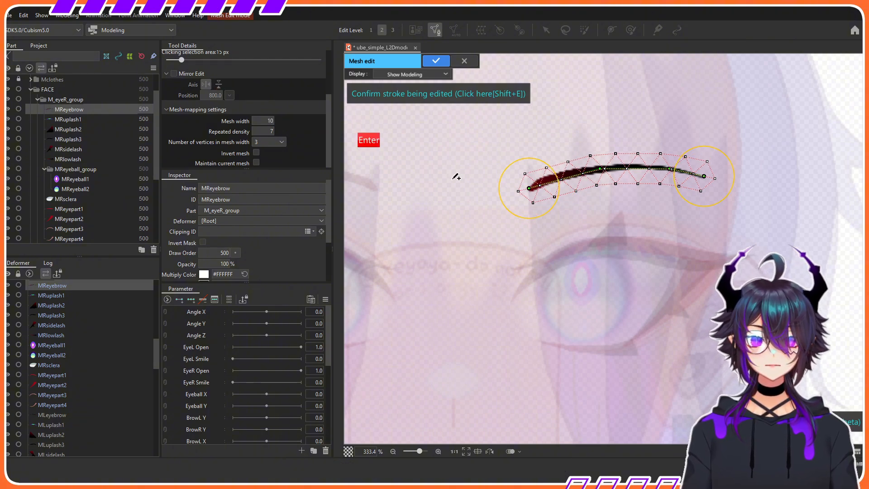
Adjust the stroke's control points so its path starts at the eyebrow's thick inner end and follows the centre of the brow
scroll(562, 167, up, 2)
drag(518, 199, 520, 197)
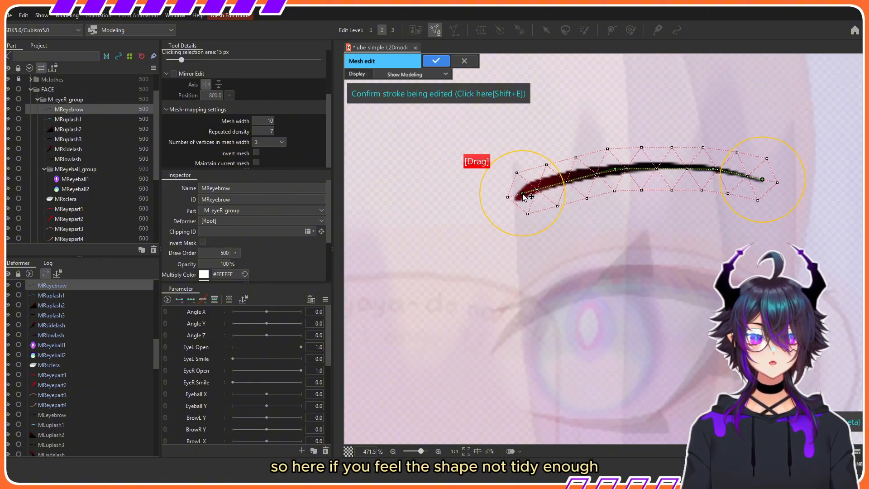
mouse_move(624, 174)
mouse_down()
mouse_move(622, 234)
mouse_move(608, 141)
mouse_move(599, 167)
mouse_move(609, 137)
mouse_move(611, 170)
mouse_move(598, 179)
mouse_move(543, 172)
mouse_move(566, 178)
mouse_up()
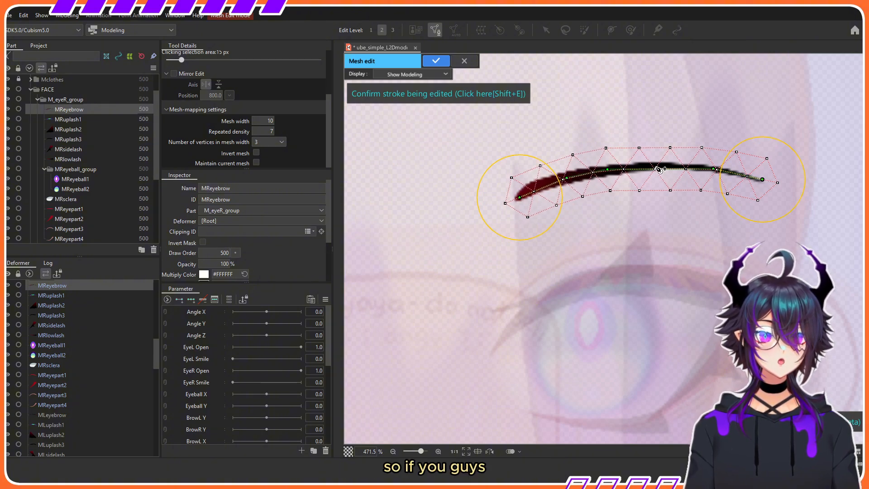
drag(661, 172, 661, 170)
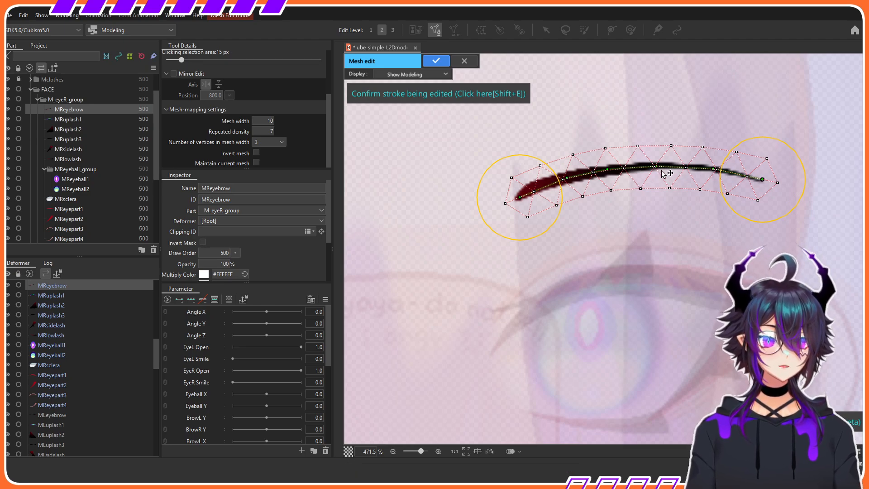
Narrow the mesh width at the eyebrow's outer tip, confirm the stroke being edited and apply the mesh edit
scroll(583, 168, up, 3)
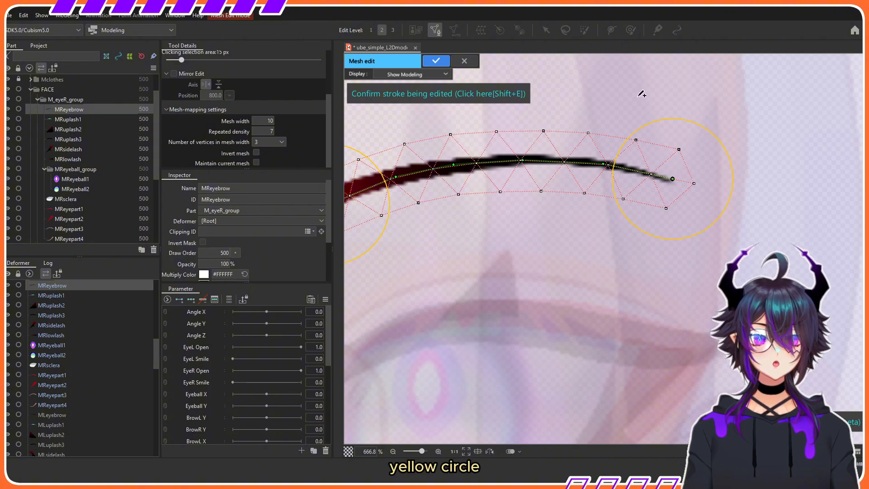
scroll(690, 186, down, 1)
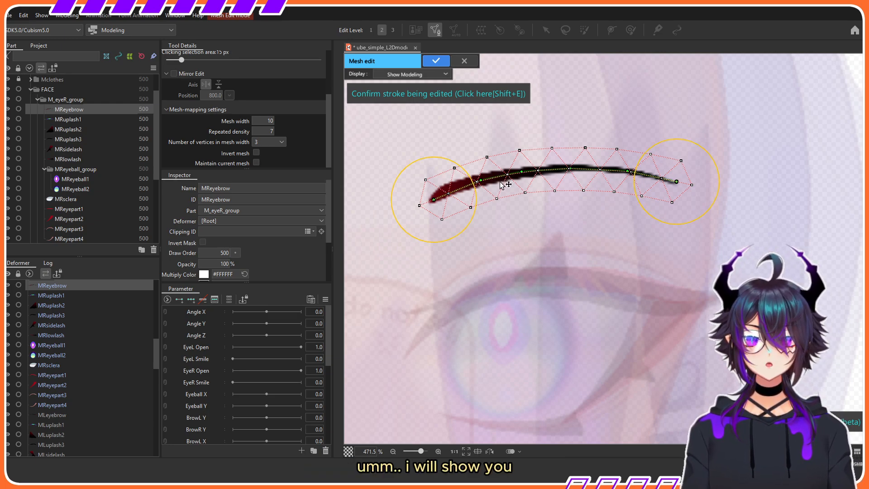
drag(695, 225, 680, 210)
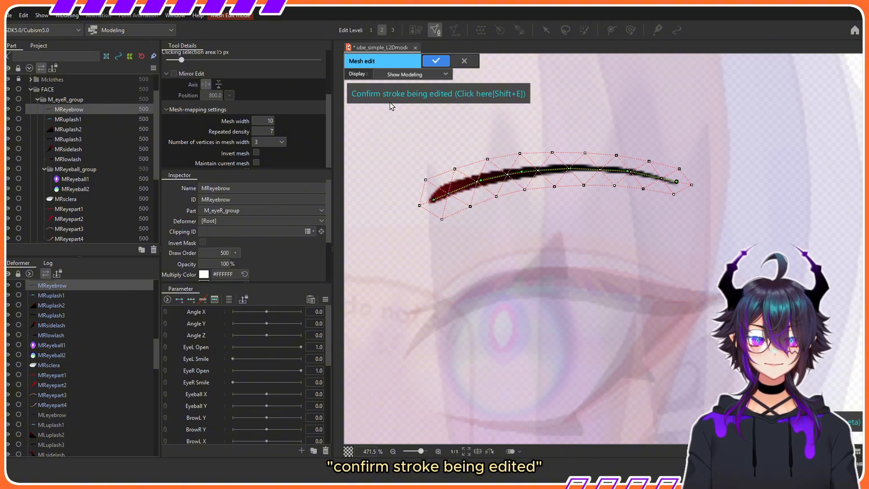
click(455, 99)
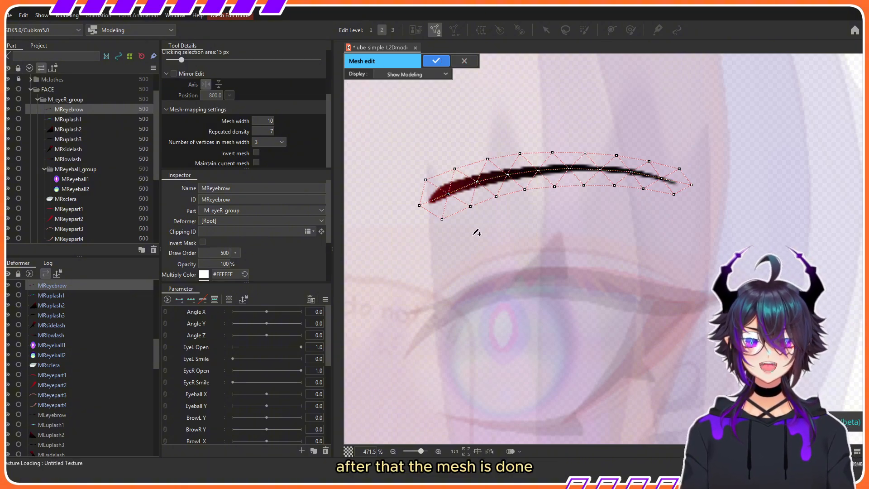
click(434, 61)
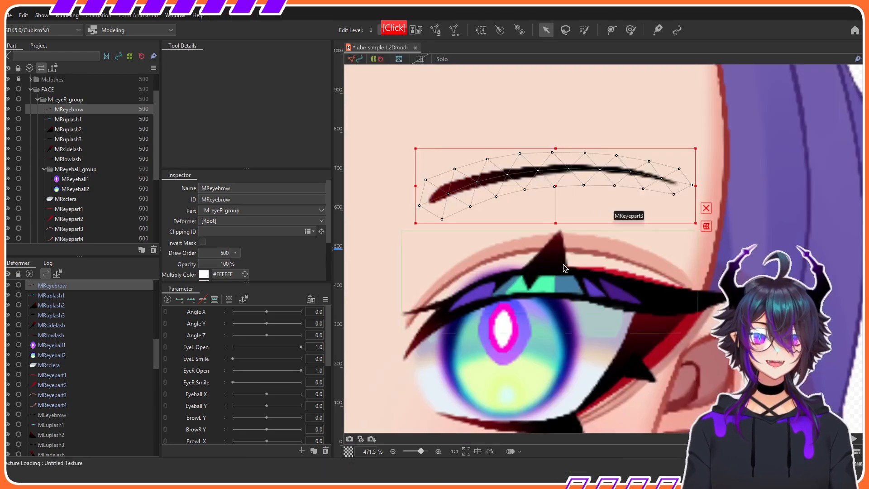
Examine the mesh of MReyeball1 and the meshes of all right eye parts selected together
scroll(563, 181, down, 3)
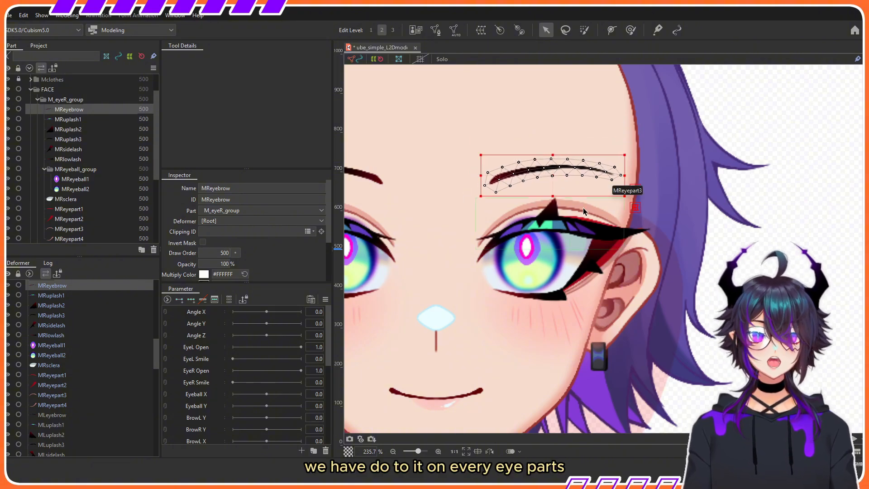
scroll(487, 300, up, 3)
click(487, 300)
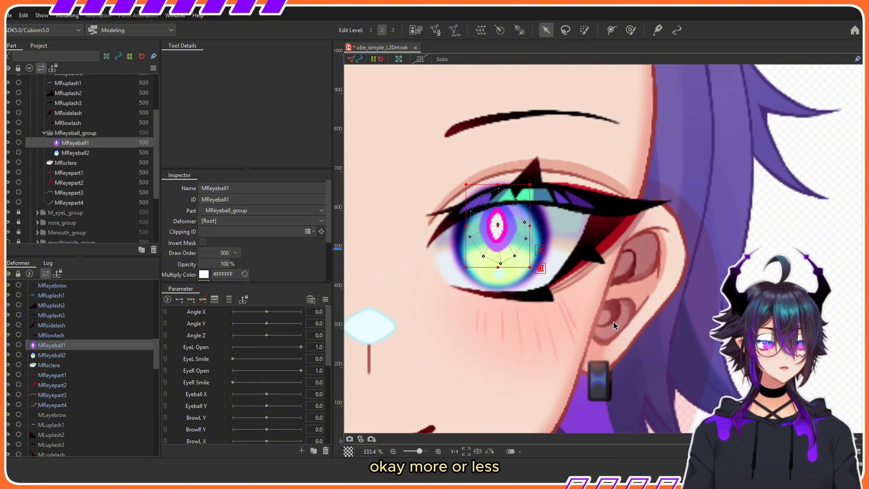
scroll(612, 322, down, 2)
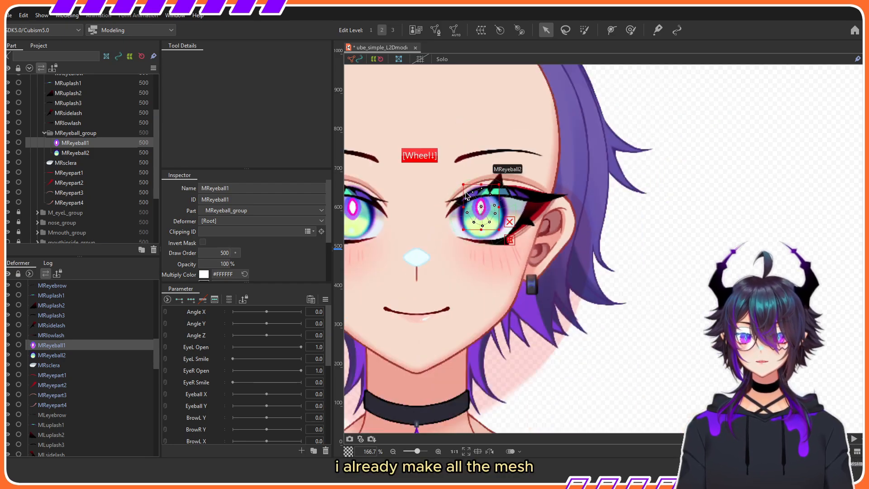
drag(385, 99, 610, 297)
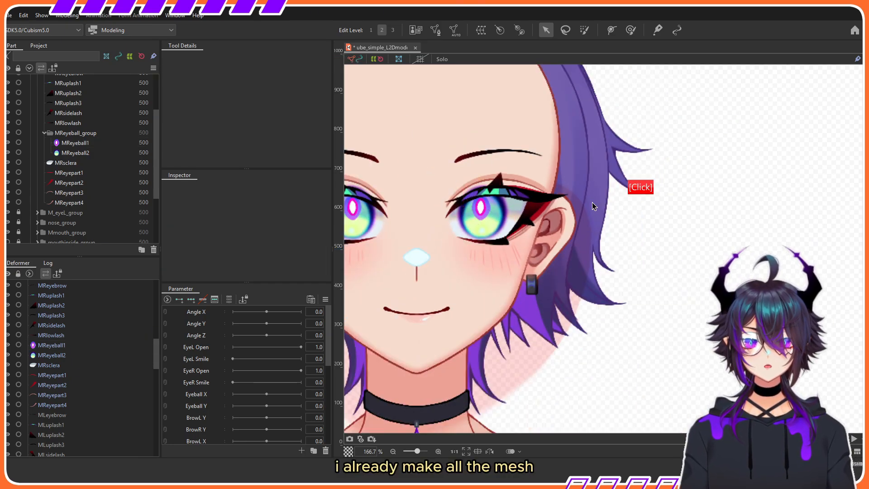
drag(592, 202, 448, 149)
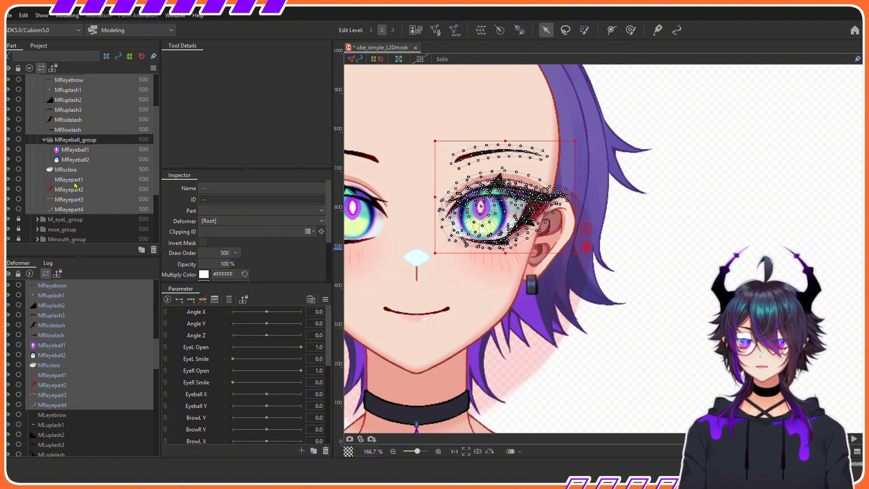
Select MReyeball2 alone and examine how its mesh is laid out around a single middle vertex
key(Escape)
click(78, 160)
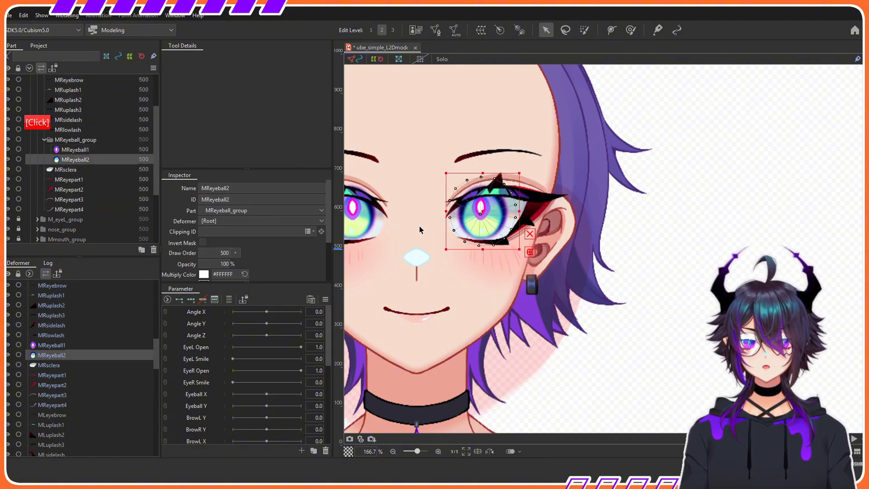
scroll(466, 213, up, 2)
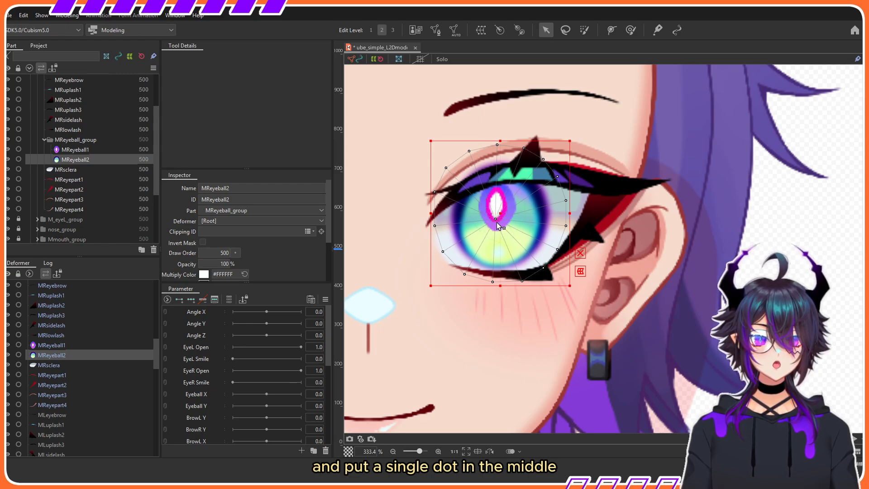
drag(497, 224, 488, 240)
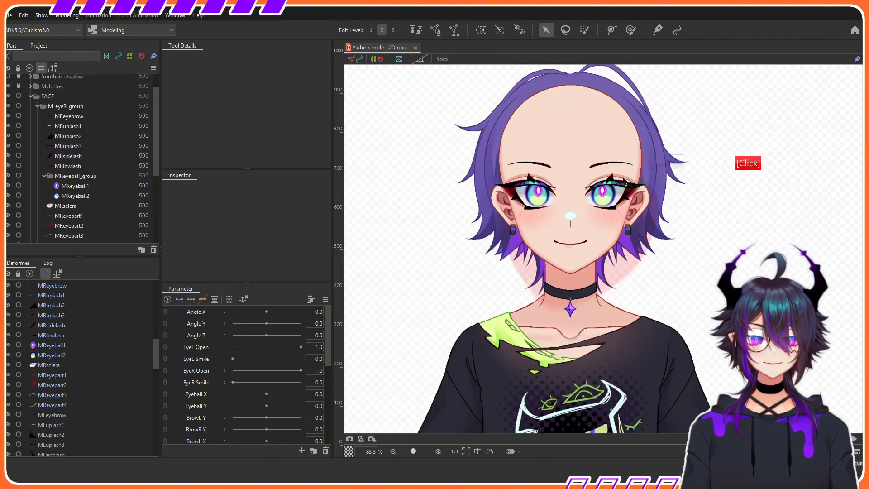
Select the EyeR Open parameter for rigging the right eye
scroll(622, 178, up, 5)
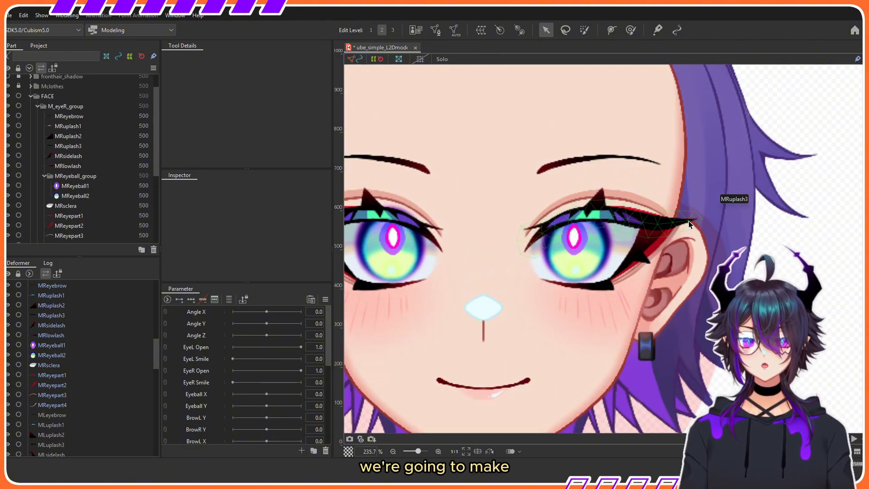
shift+click(204, 371)
shift+click(204, 383)
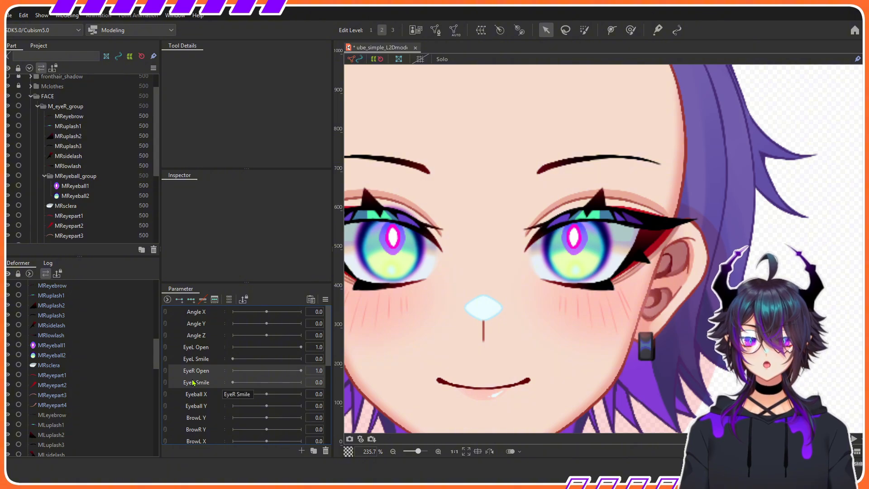
click(196, 370)
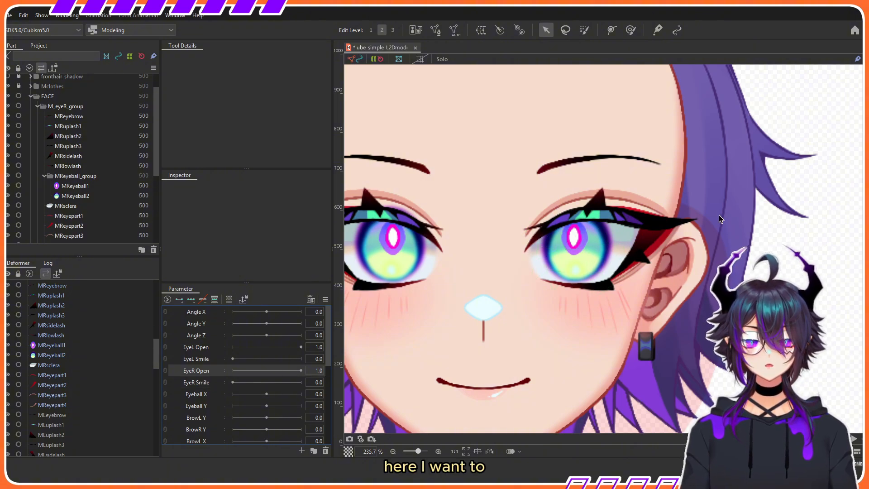
Create a warp deformer named MRsclera as parent of the MRsclera artmesh, with 5 × 5 warp and 2 × 2 Bezier divisions
scroll(617, 237, up, 3)
click(472, 285)
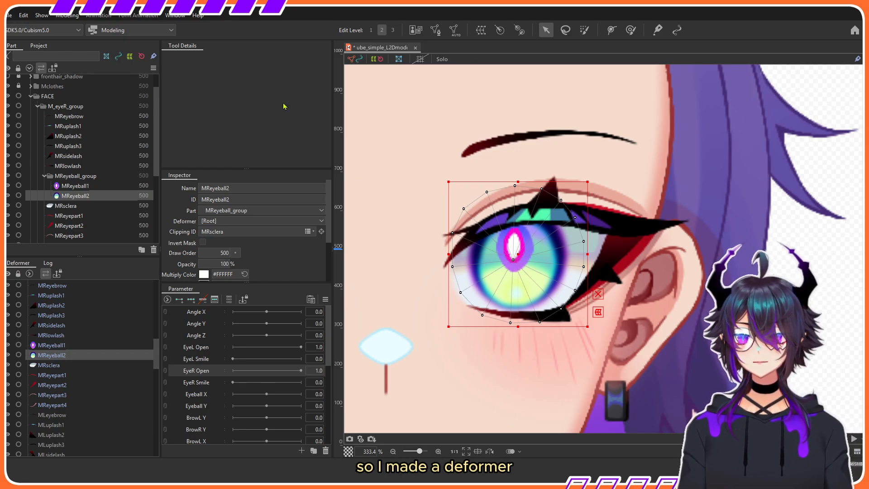
click(73, 207)
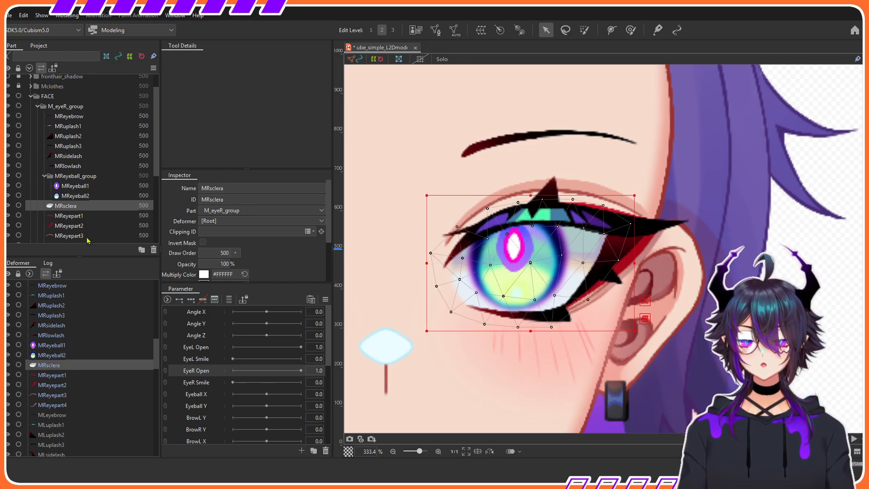
click(251, 200)
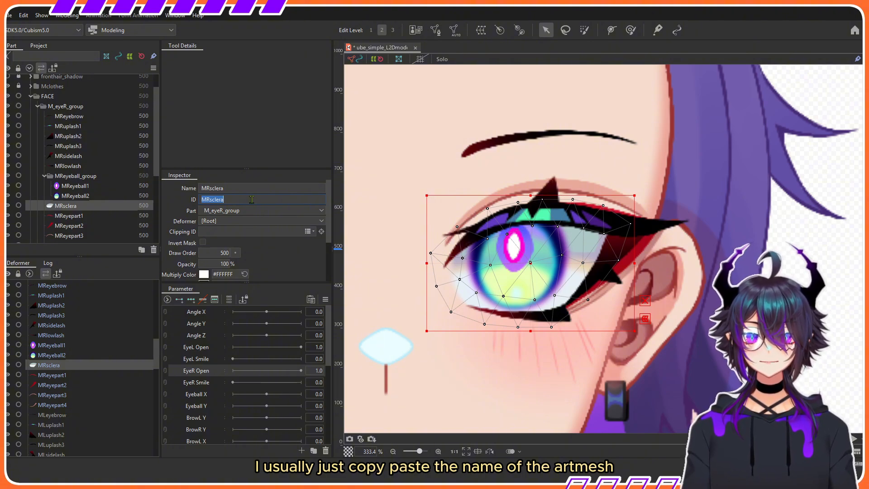
click(236, 187)
key(ctrl+c)
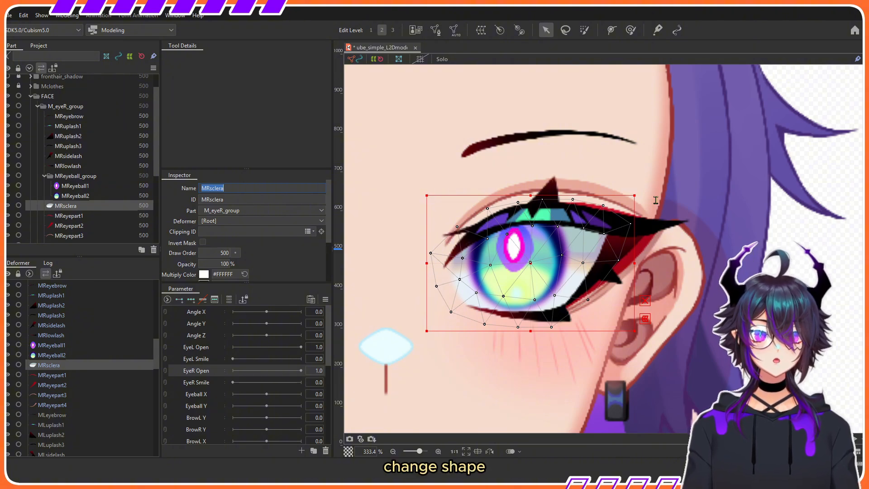
click(480, 29)
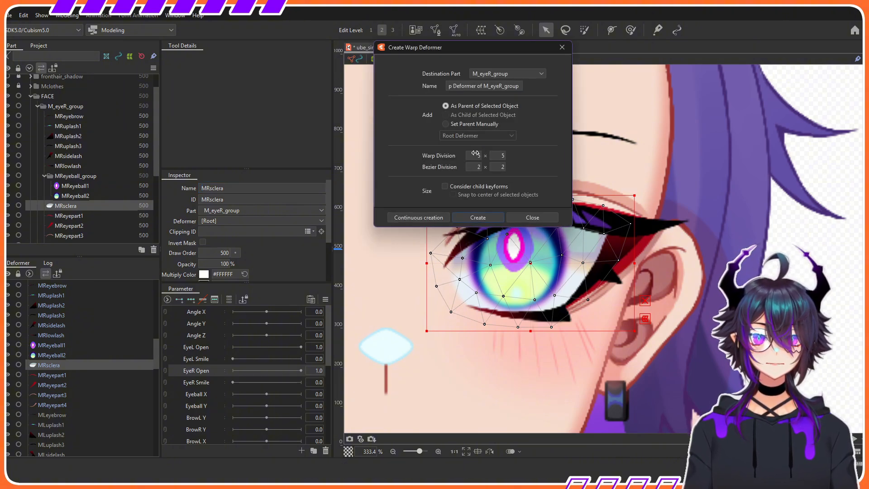
key(ctrl+v)
click(478, 218)
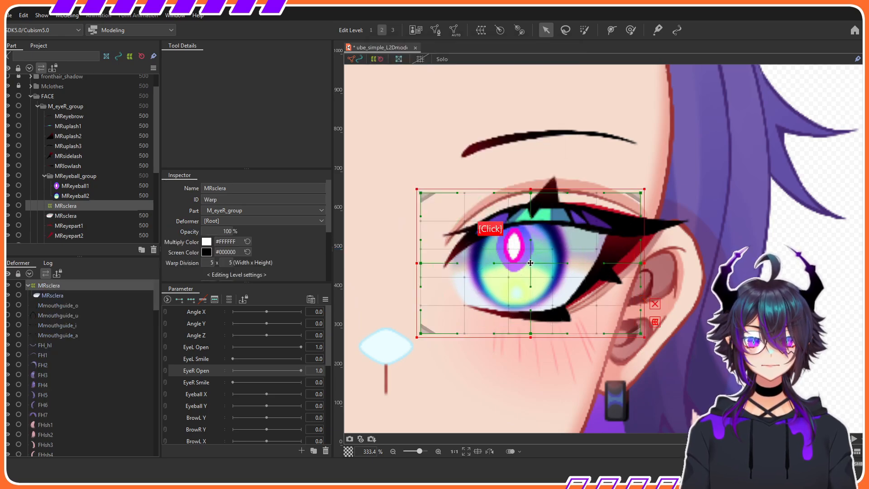
drag(530, 263, 490, 146)
key(ctrl+z)
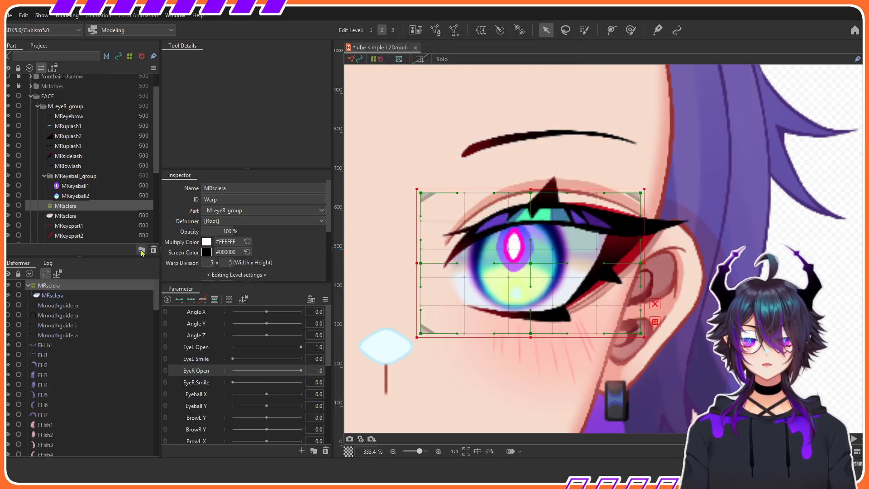
Create a 5 × 5 warp deformer as parent of the MRsidelash artmesh, using the artmesh's copied ID as its name
click(619, 256)
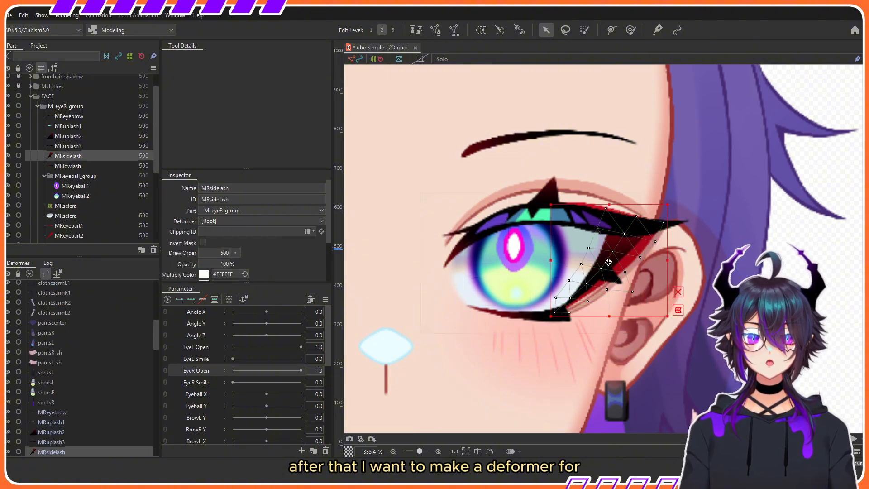
drag(619, 258, 517, 262)
key(ctrl+z)
double_click(231, 199)
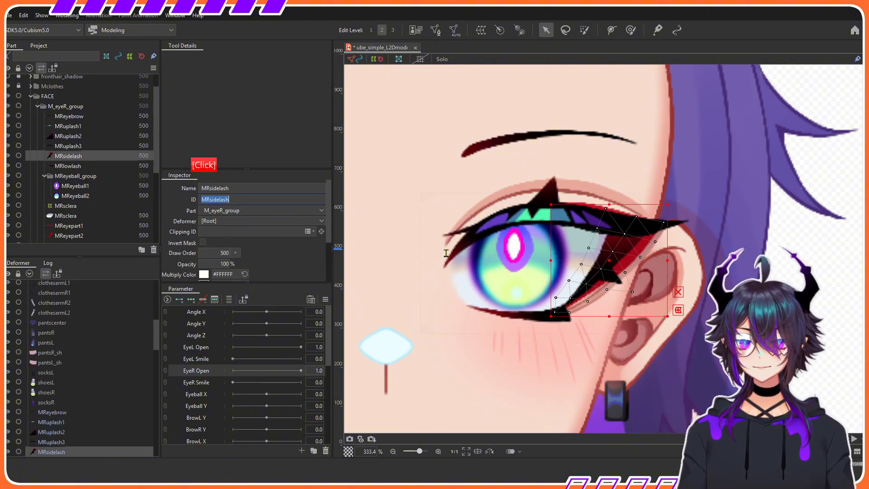
key(ctrl+c)
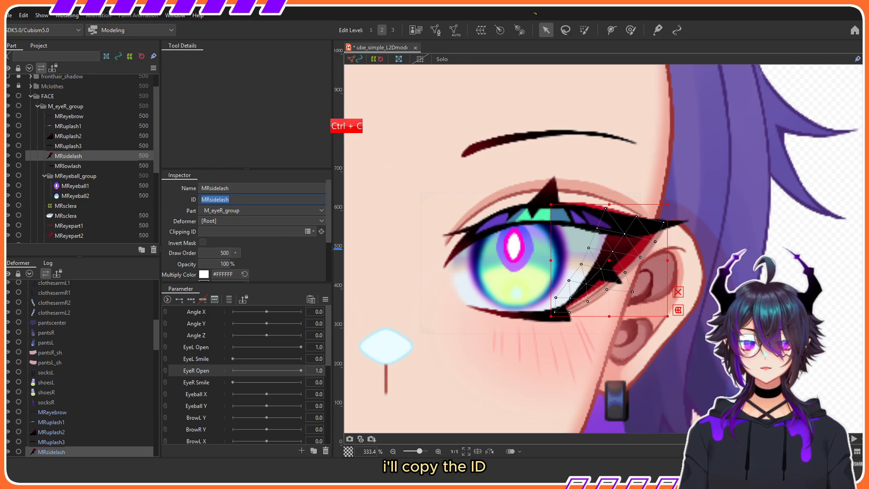
click(480, 30)
click(502, 86)
key(ctrl+a)
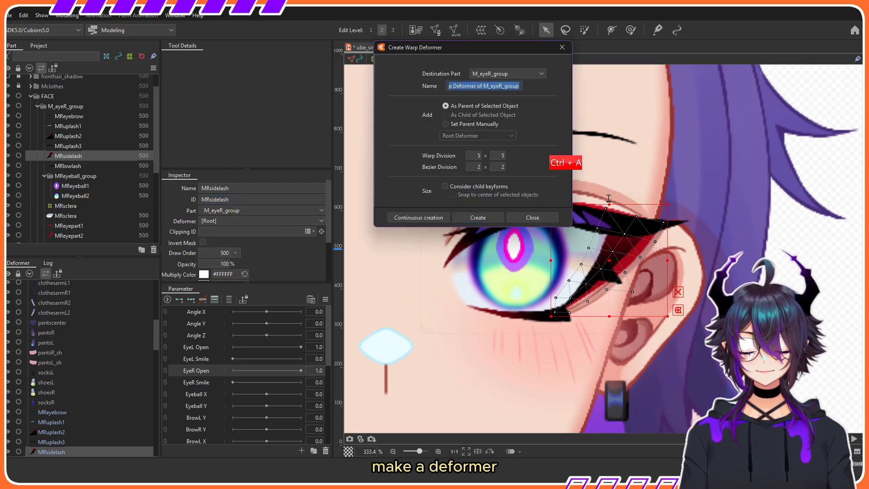
key(ctrl+v)
click(483, 218)
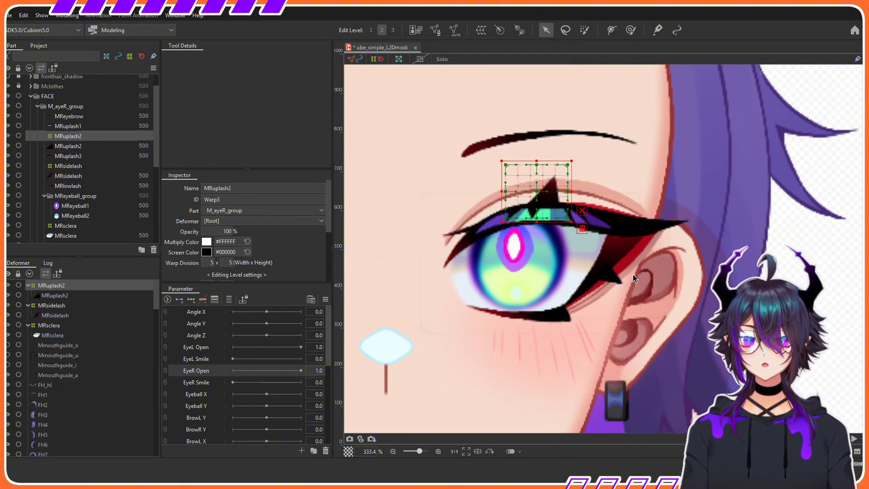
Select the MRuplash3 artmesh along the right eye's upper lash line
click(631, 234)
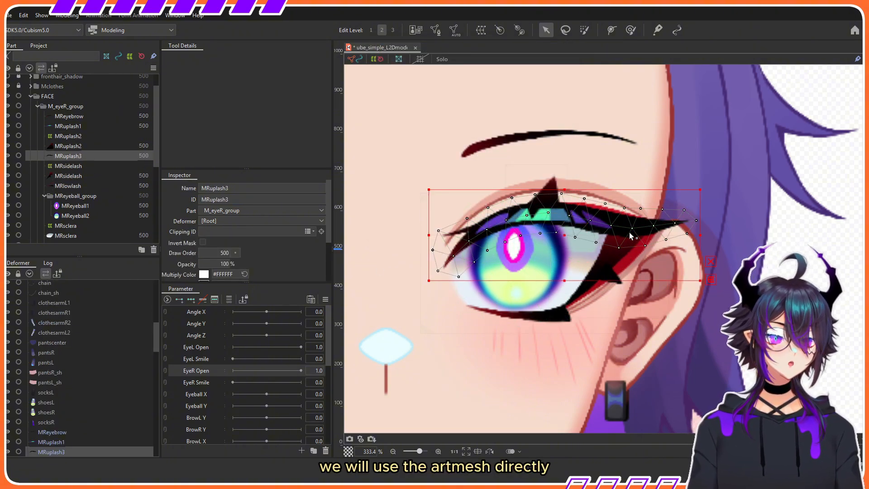
drag(482, 202, 475, 294)
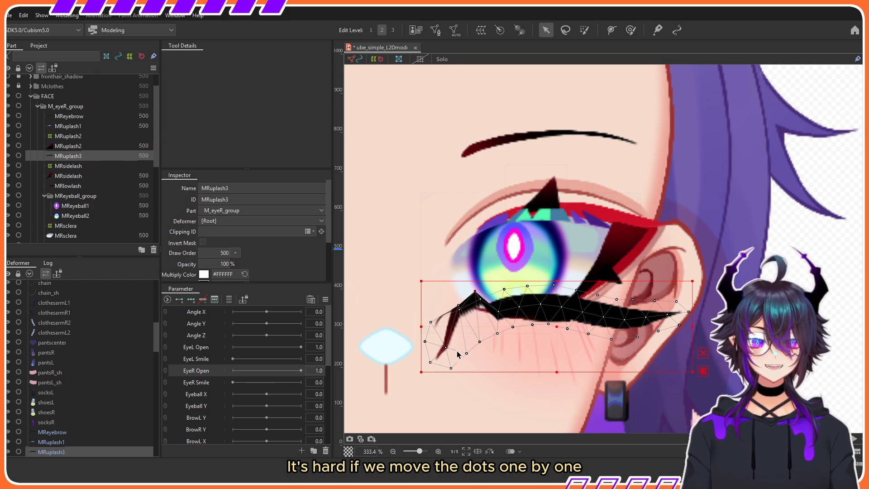
drag(446, 347, 440, 308)
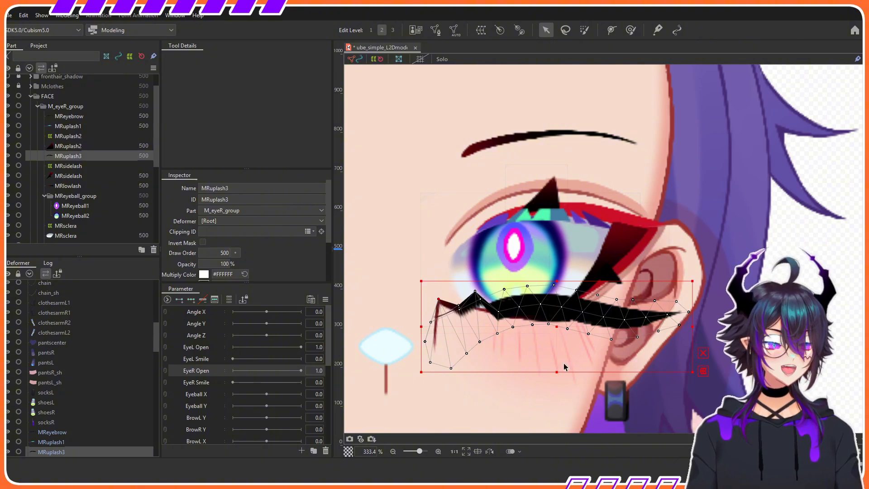
key(ctrl+z)
key(ctrl+z)
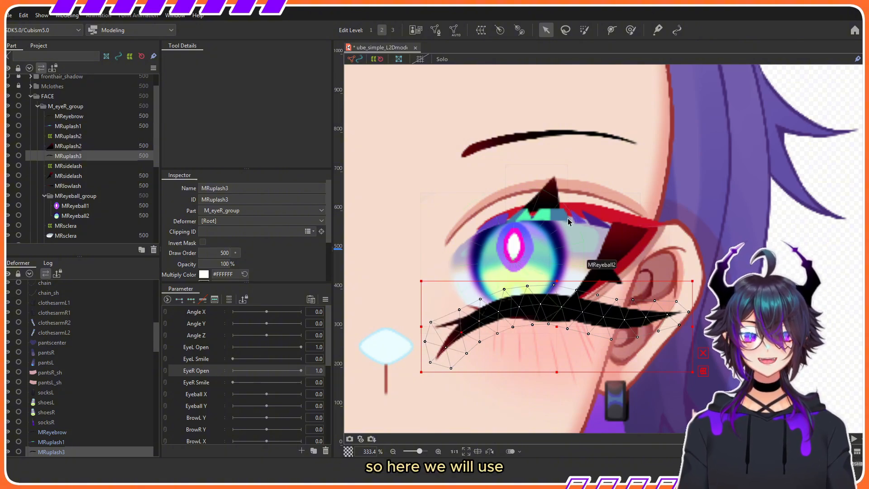
key(ctrl+z)
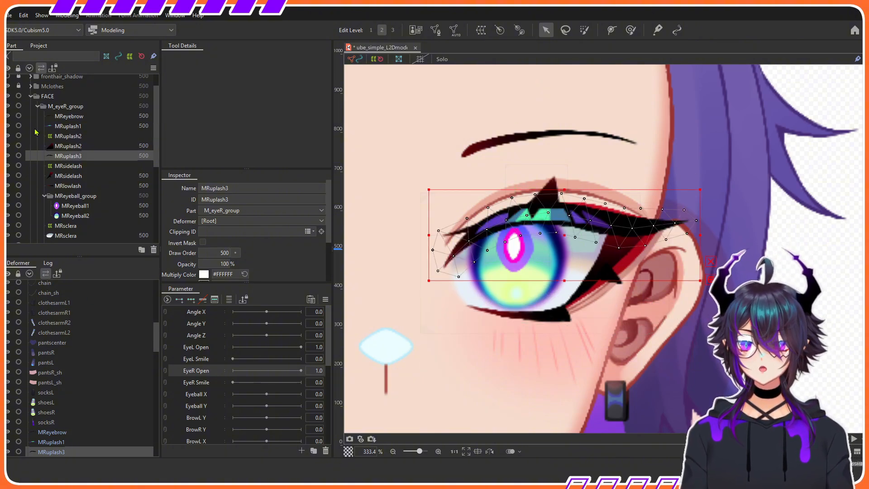
Draw a five-point deform path along the MRuplash3 lash from its inner corner to its outer tip
click(611, 30)
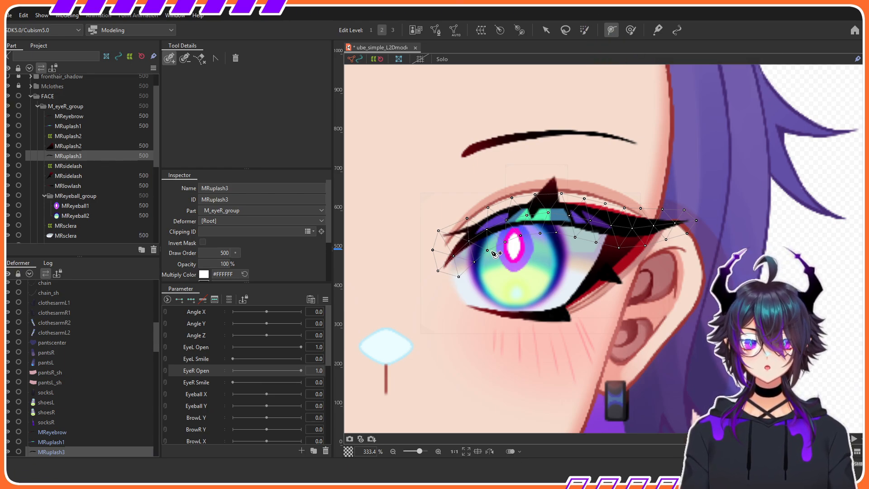
click(445, 266)
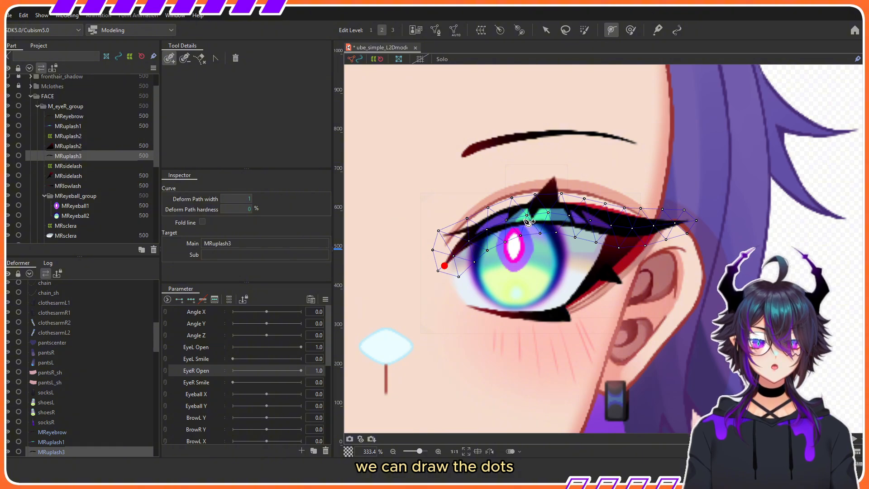
click(491, 222)
click(578, 213)
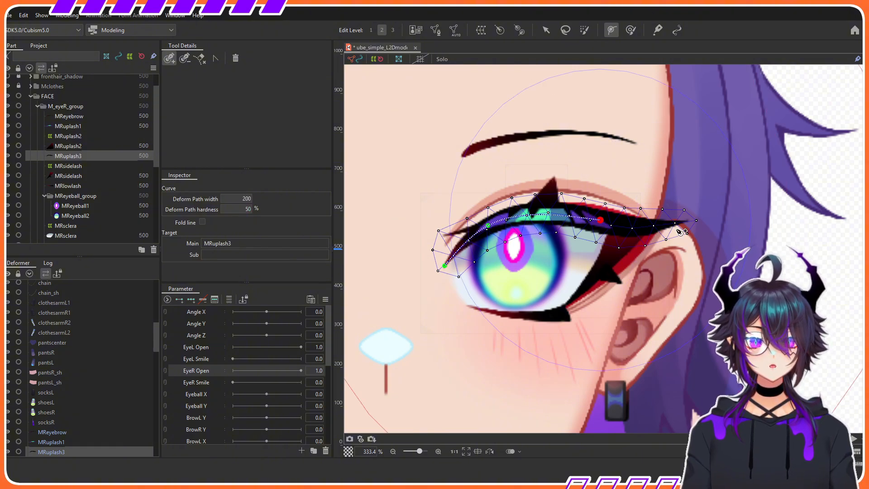
click(646, 226)
click(685, 222)
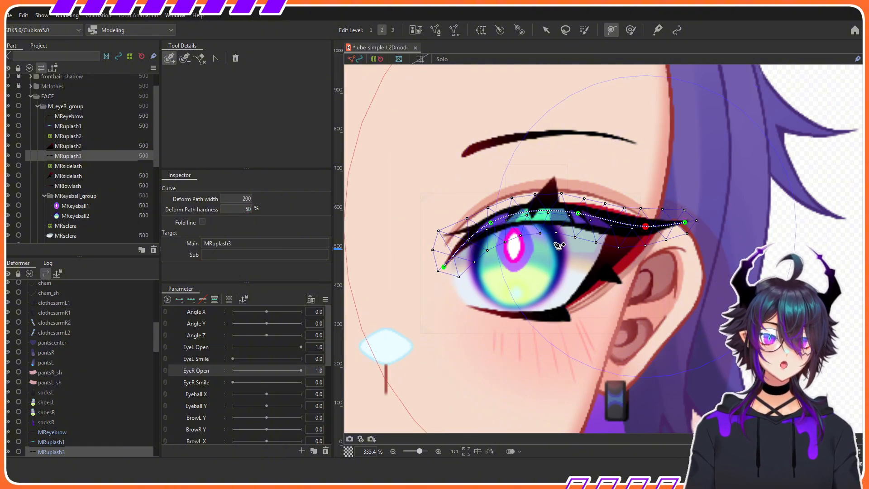
click(545, 30)
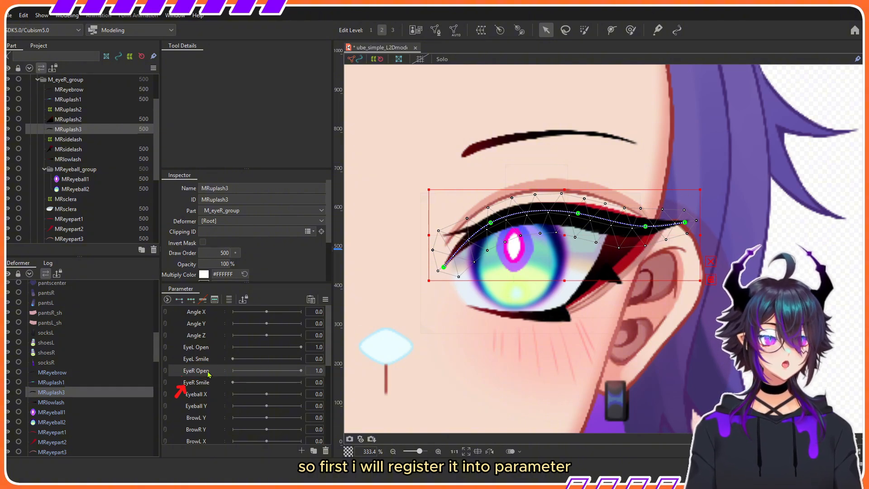
Add two keys on EyeR Open for MRuplash3 and set the parameter to 0.0
click(179, 301)
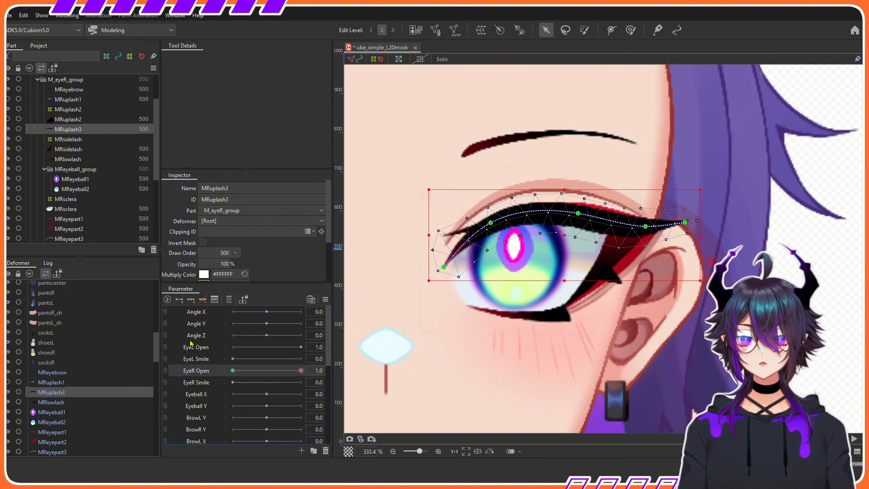
drag(301, 371, 310, 370)
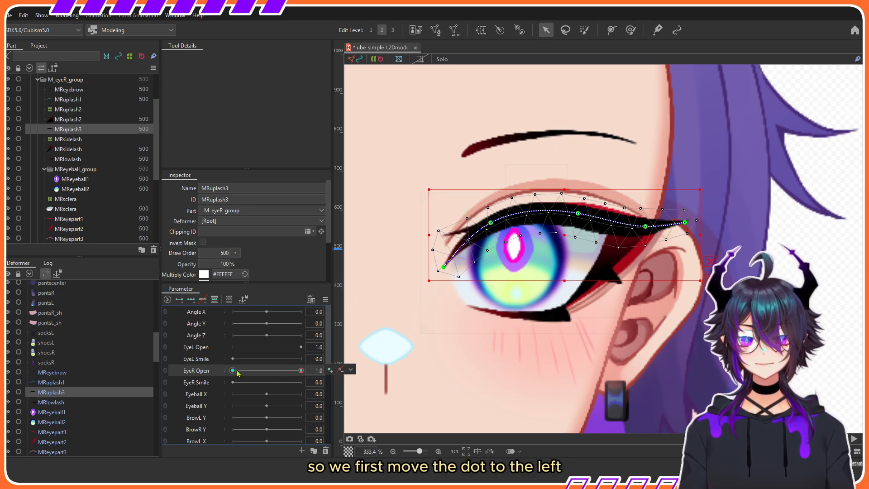
drag(302, 371, 233, 371)
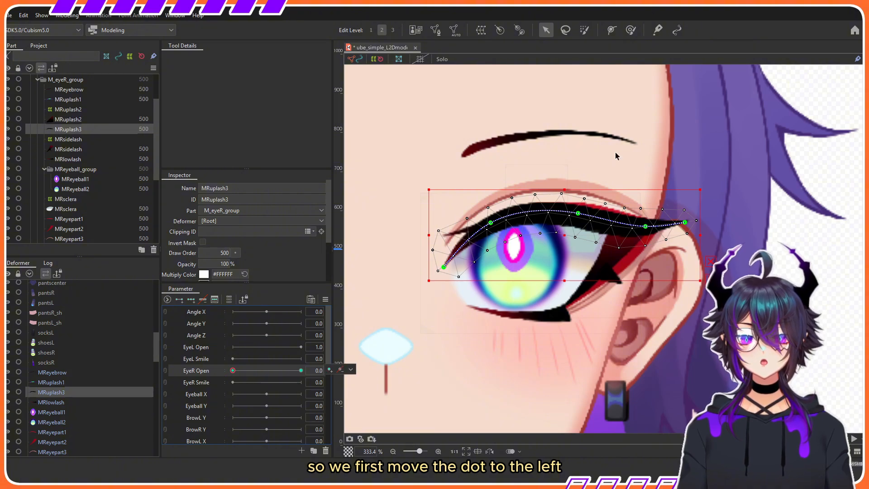
Move MRuplash3 straight down to the lower lash line and raise the path point at its inner corner
drag(565, 238, 565, 338)
drag(443, 368, 442, 311)
key(ctrl+z)
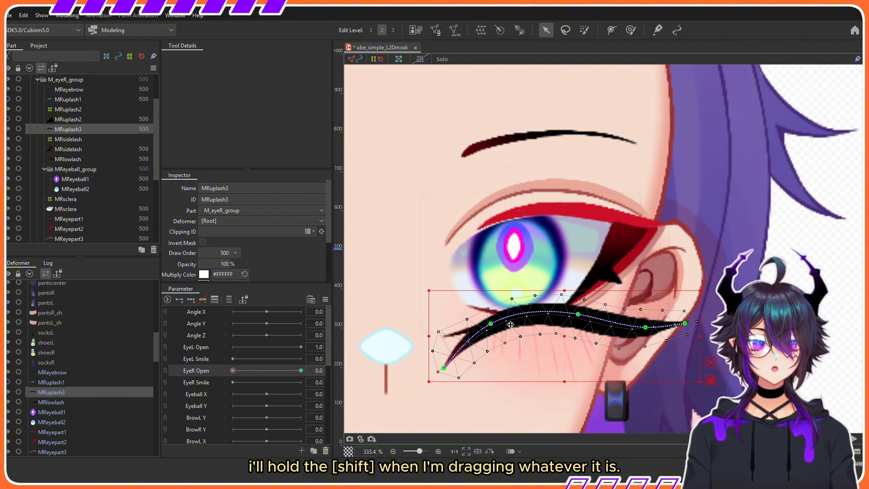
drag(444, 368, 444, 329)
shift+click(444, 369)
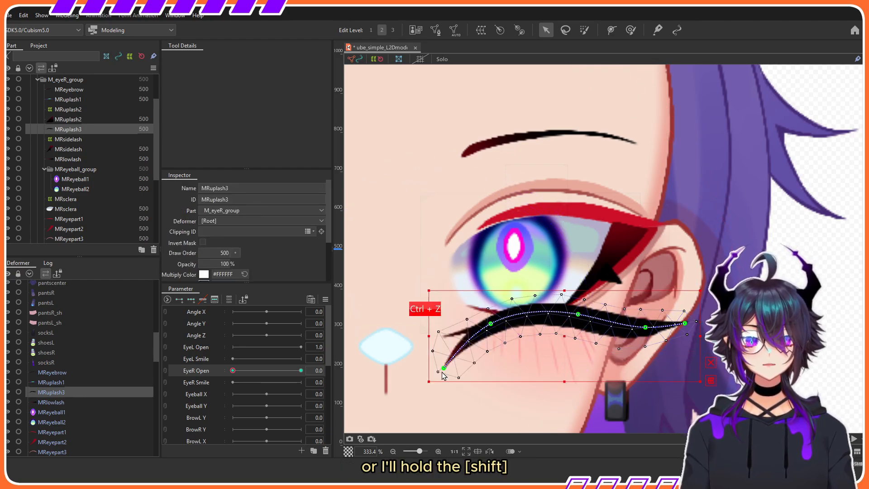
drag(445, 370, 495, 376)
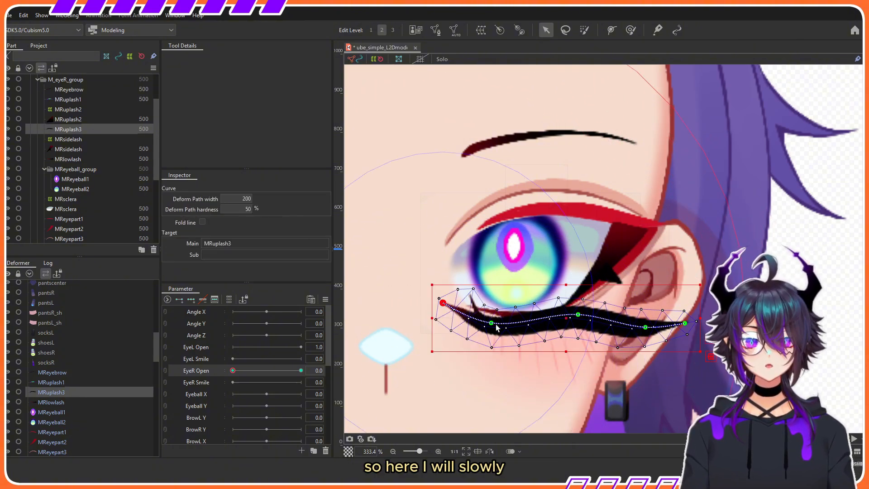
Adjust the three middle deform path points of MRuplash3 so the closed lash forms a smooth downward curve
click(492, 318)
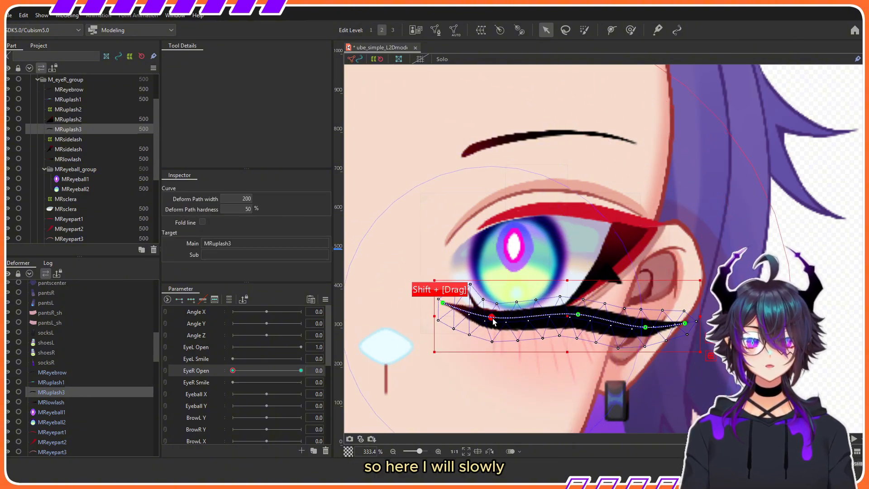
shift+click(579, 315)
drag(580, 318, 578, 330)
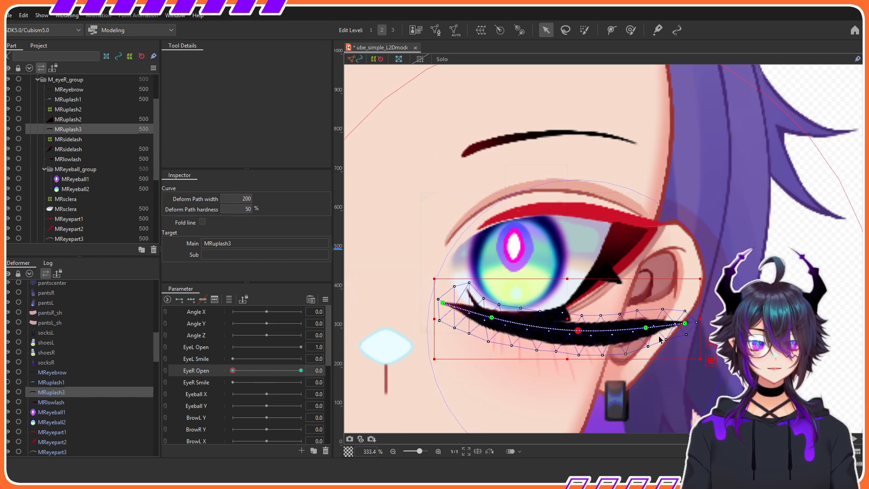
drag(647, 326, 661, 318)
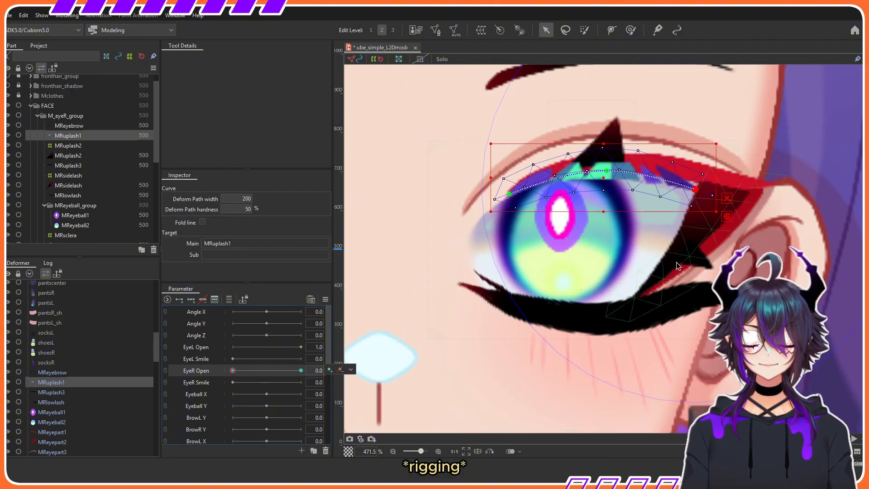
Select the MRuplash2 warp deformer and move it down onto the closed lash line at EyeR Open 0.0
click(630, 30)
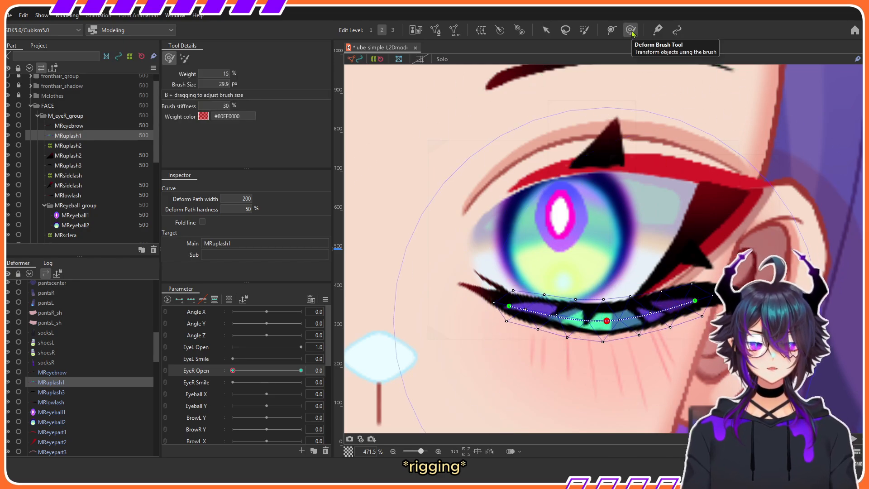
key(v)
click(586, 135)
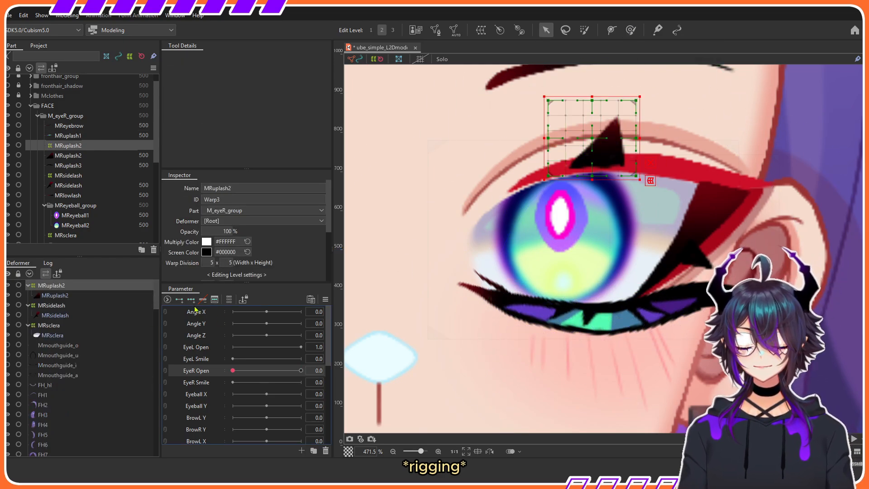
drag(586, 136, 627, 326)
Lower the MReyepart3 eyelid crease toward the closed lash at EyeR Open 0.0, after adding its path at 1.0
drag(233, 370, 396, 385)
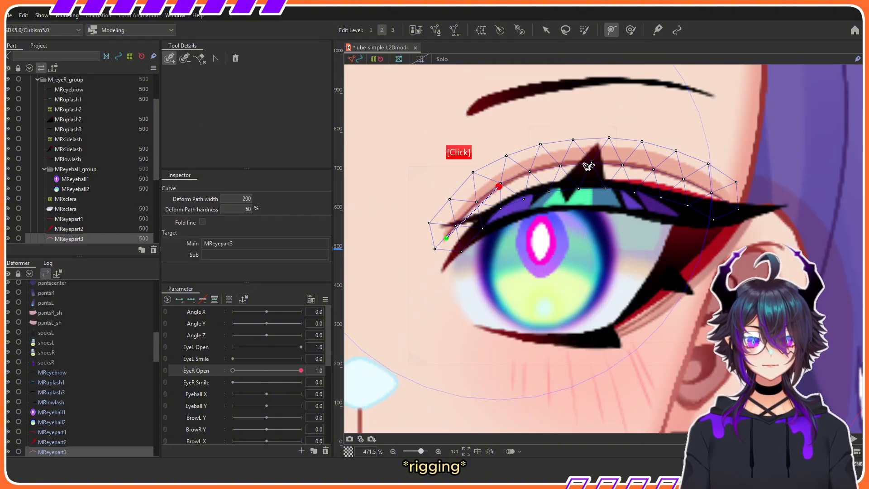
drag(301, 370, 233, 370)
drag(584, 317, 585, 347)
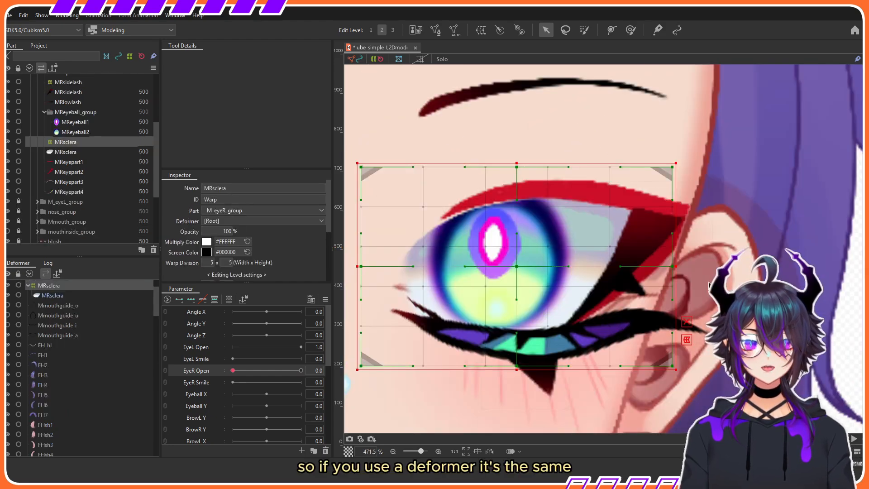
Flatten the MRsclera warp deformer by lowering its upper edge to its lower edge at EyeR Open 0.0
scroll(527, 247, down, 2)
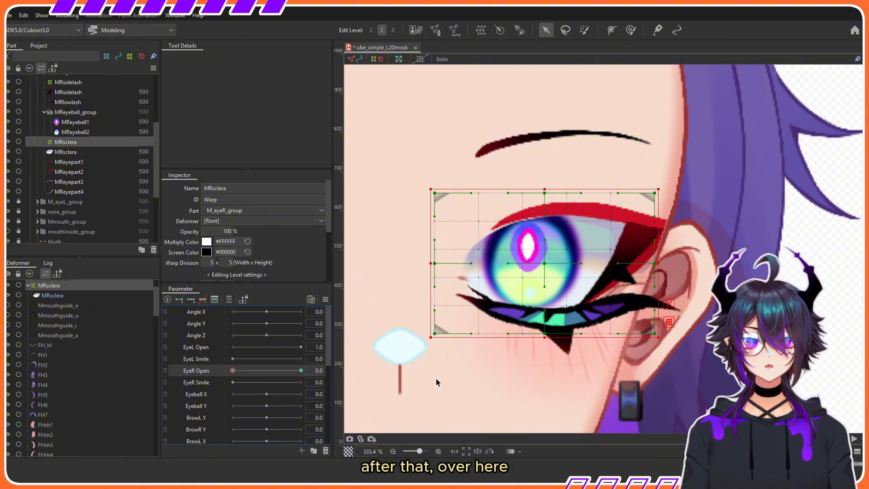
mouse_move(256, 376)
mouse_down()
mouse_move(245, 370)
mouse_move(256, 370)
mouse_up()
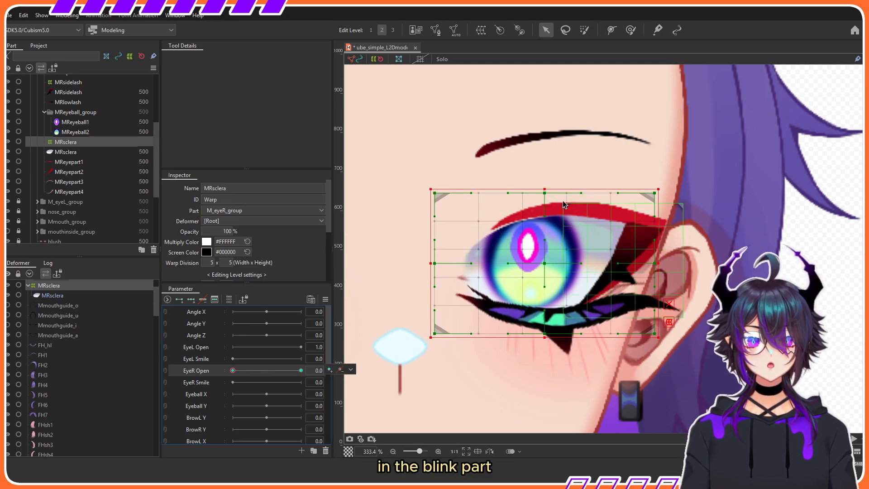
scroll(547, 185, up, 2)
drag(548, 185, 546, 366)
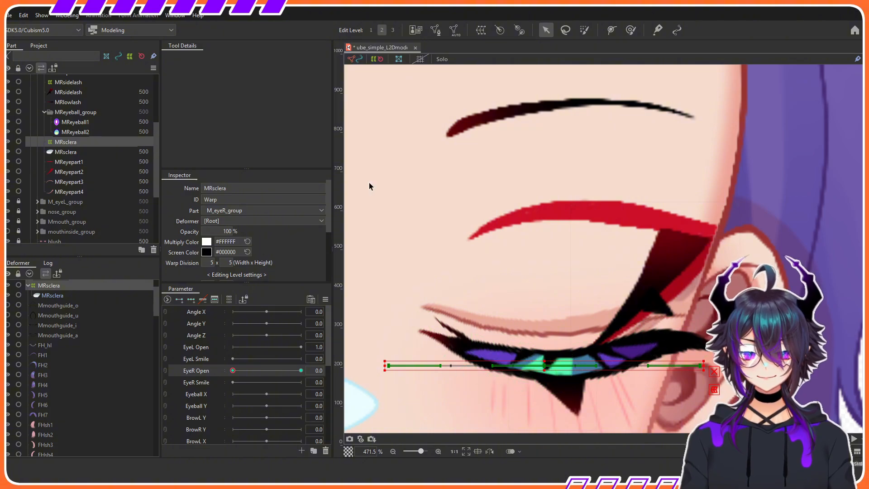
scroll(439, 400, up, 2)
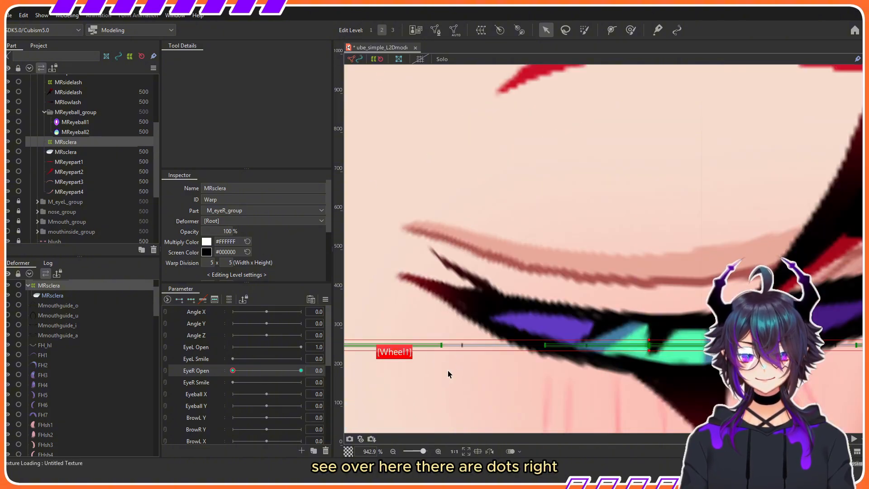
click(461, 344)
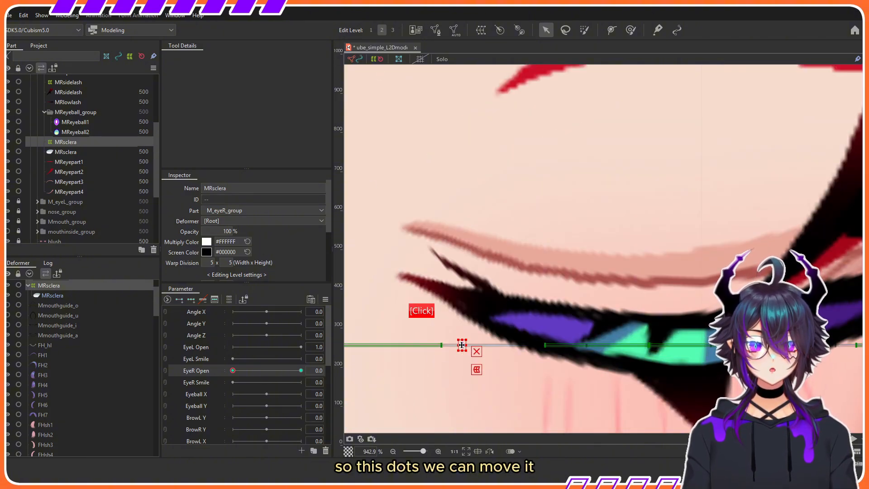
drag(461, 345, 461, 301)
scroll(502, 379, down, 2)
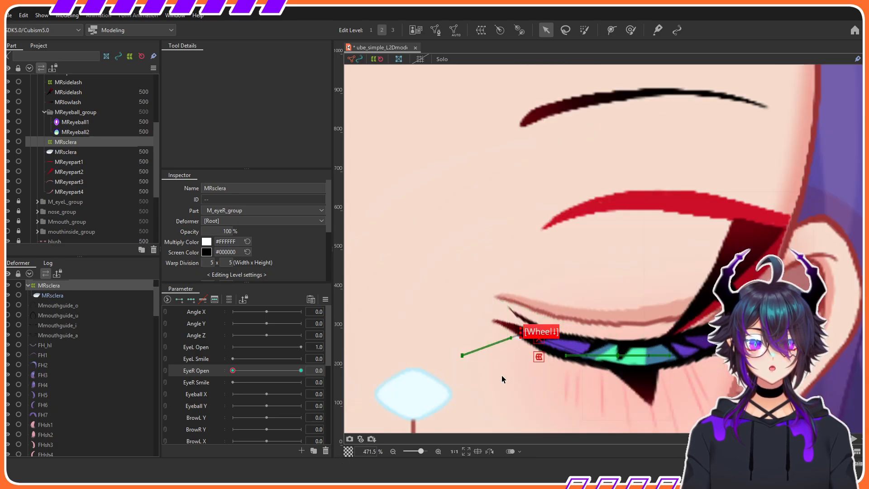
key(ctrl+z)
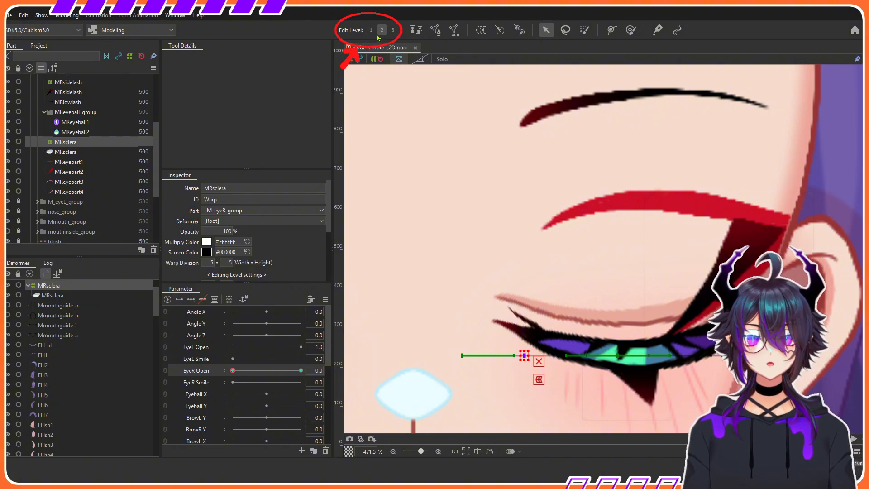
Set the edit level to 1 for the MRsclera deformer and EyeR Open to 0.0
click(393, 35)
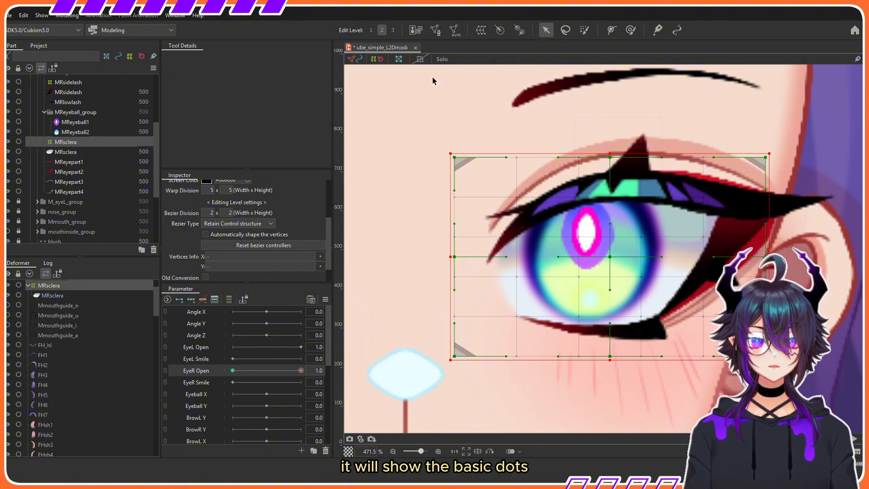
click(370, 30)
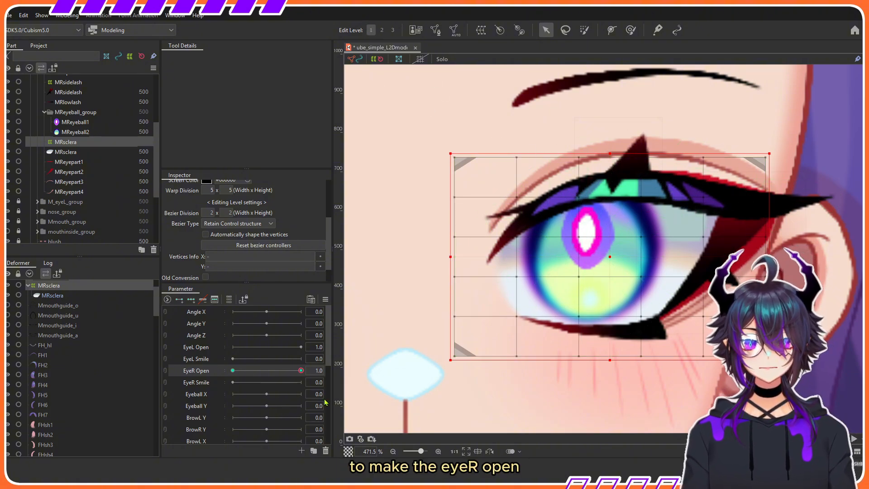
drag(301, 370, 233, 370)
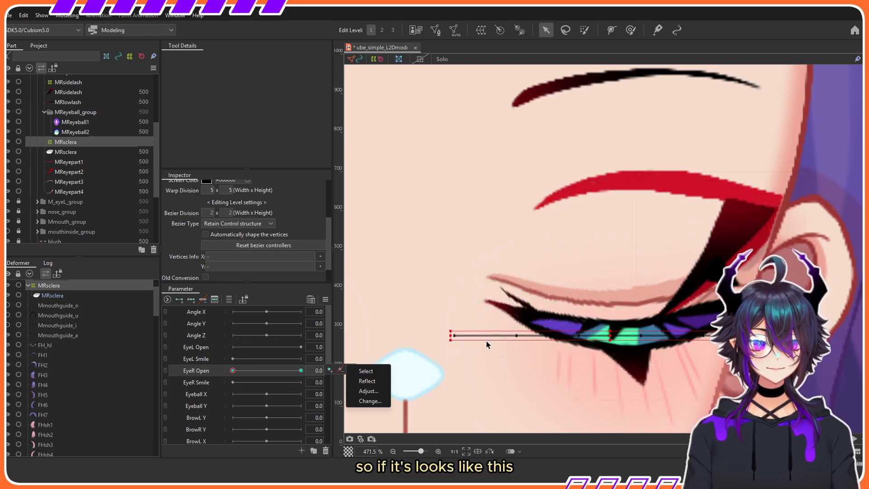
Raise the flattened MRsclera deformer's points at the eye's inner corner to follow the closed lash
scroll(486, 340, up, 3)
drag(411, 300, 457, 354)
click(531, 333)
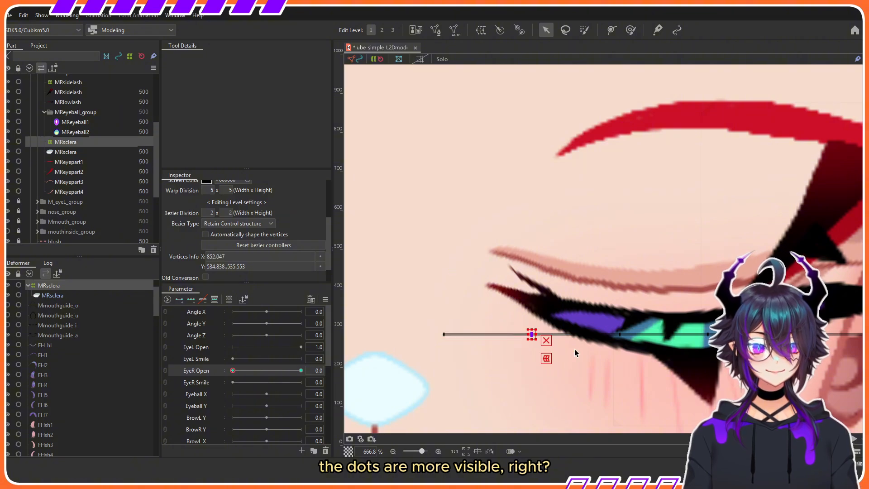
drag(589, 304, 670, 344)
drag(416, 283, 472, 370)
drag(440, 334, 478, 276)
drag(515, 312, 545, 349)
drag(531, 334, 536, 307)
Move the MRsclera deformer's remaining middle and outer points into the closed lash curve
drag(604, 317, 621, 330)
drag(731, 348, 582, 349)
drag(617, 312, 751, 355)
scroll(693, 344, down, 3)
click(693, 390)
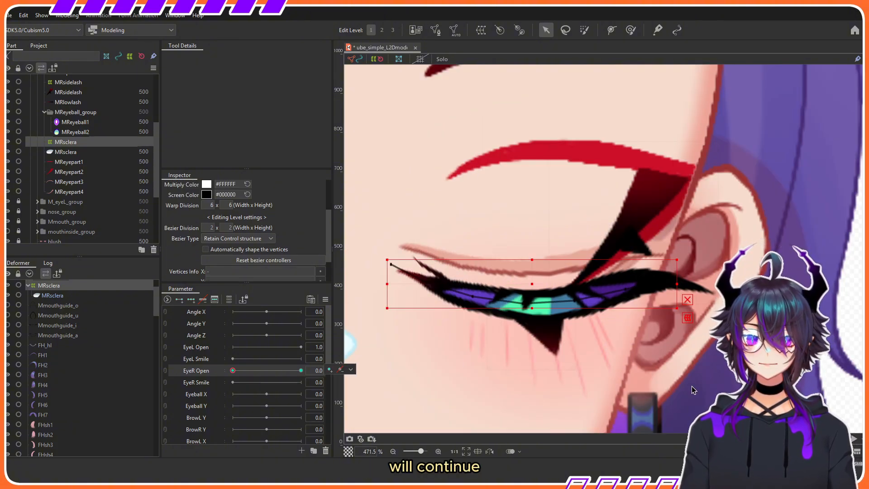
Set EyeR Open to 1.0 and hide the right eye's upper lash parts covering the side lash
click(650, 217)
right_click(301, 370)
click(68, 108)
click(8, 109)
scroll(9, 109, up, 1)
click(8, 115)
click(8, 134)
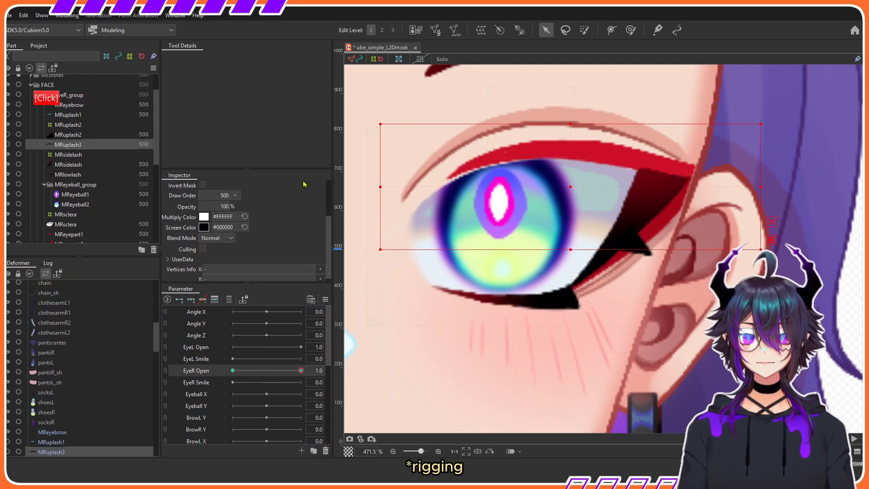
Flatten the MRsidelash warp deformer by lowering its upper edge to its lower edge at EyeR Open 0.0
click(593, 237)
drag(301, 370, 232, 382)
click(649, 208)
click(68, 130)
drag(634, 137, 638, 301)
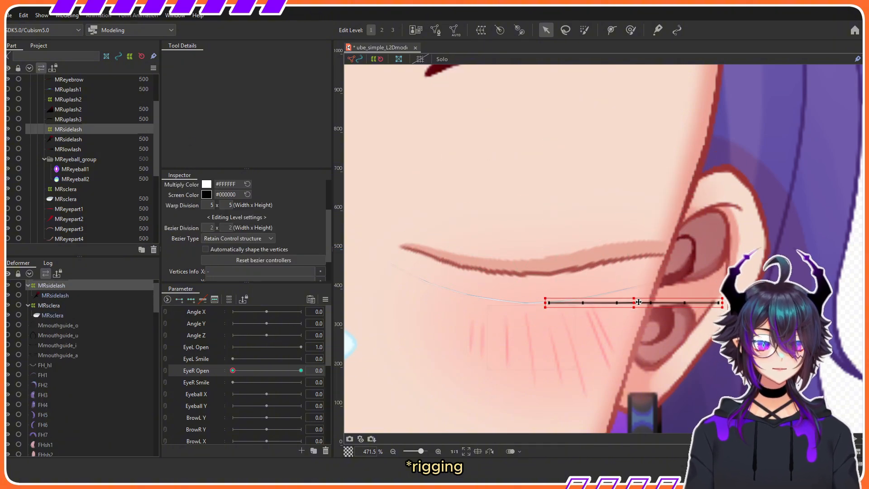
mouse_move(233, 371)
mouse_down()
mouse_move(231, 380)
mouse_move(248, 377)
mouse_move(232, 370)
mouse_up()
Raise the flattened MRsidelash deformer's points toward the outer corner so they follow the closed lash curve
scroll(600, 292, up, 4)
scroll(8, 156, up, 1)
click(8, 156)
scroll(602, 289, down, 4)
scroll(606, 289, up, 3)
click(8, 156)
scroll(697, 303, up, 2)
drag(694, 304, 693, 298)
key(ctrl+z)
scroll(543, 299, down, 2)
scroll(633, 299, up, 2)
drag(640, 299, 640, 291)
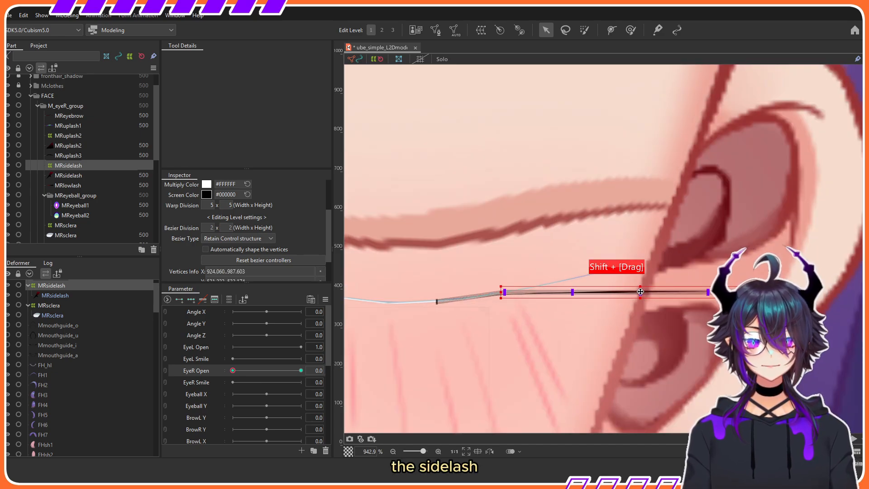
scroll(543, 271, down, 2)
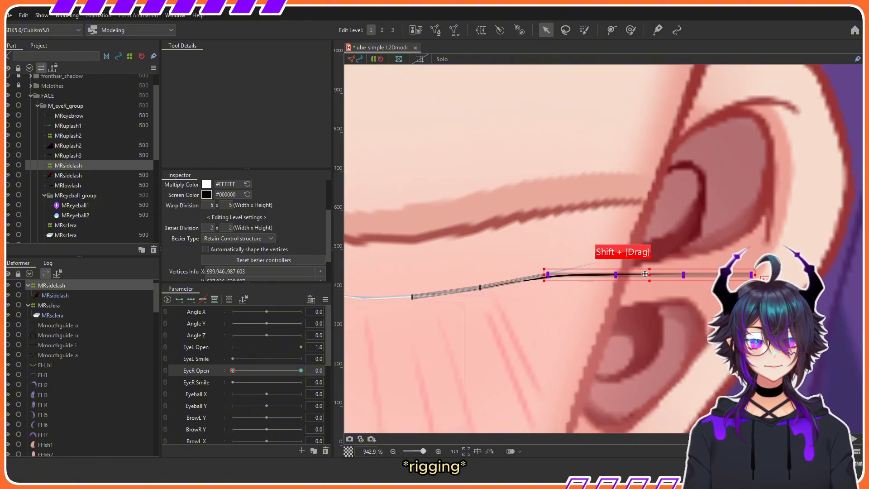
drag(633, 258, 692, 226)
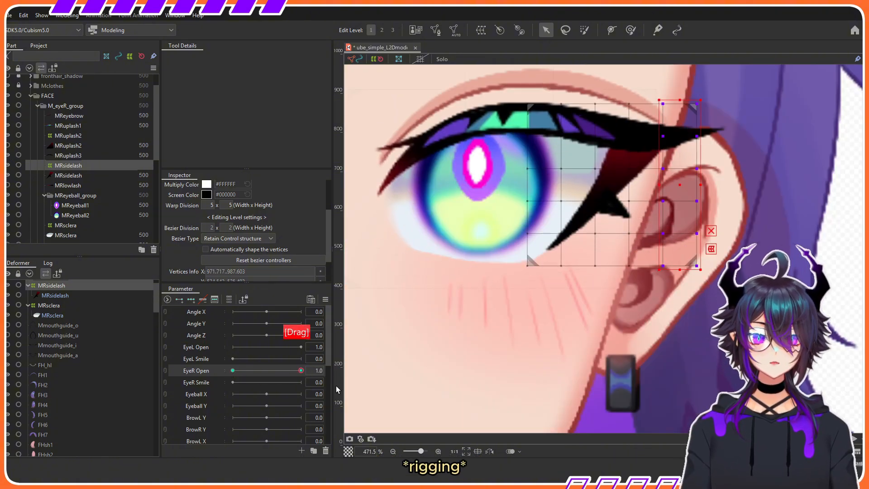
Bend the MRlowlash and MReyepart1 deform paths down into the closed lash curve at EyeR Open 0.0
click(513, 250)
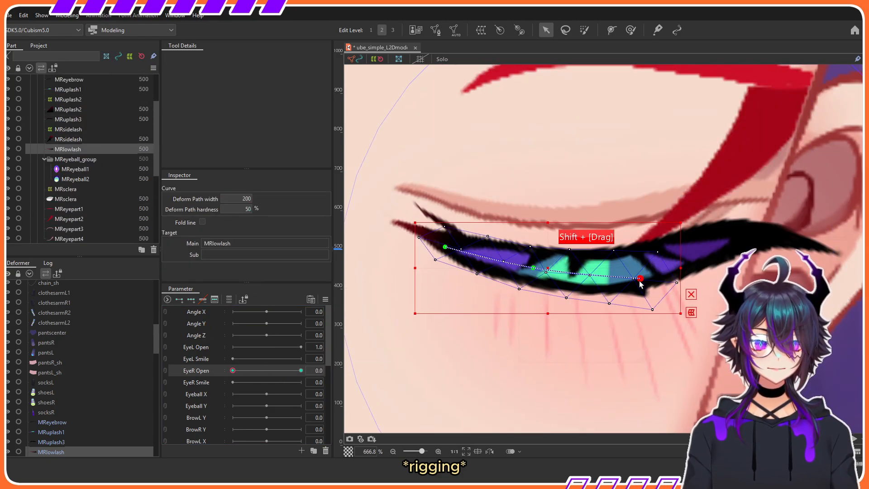
click(546, 31)
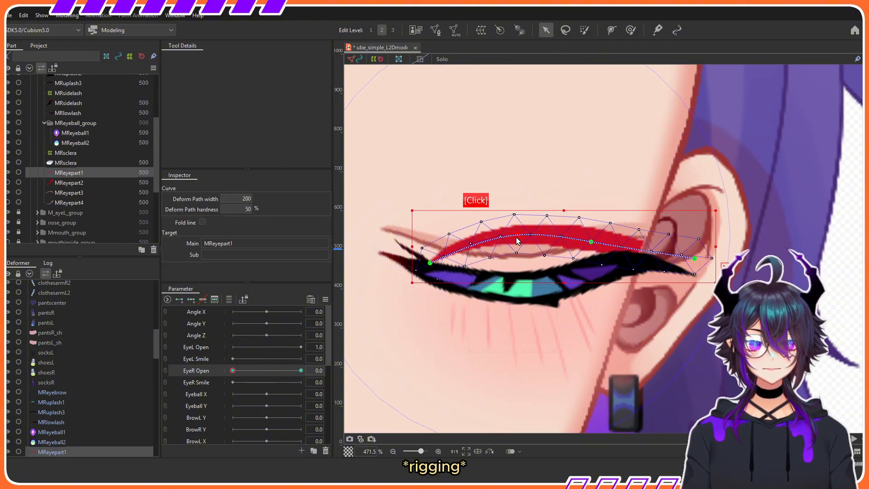
drag(517, 236, 517, 265)
drag(591, 242, 591, 259)
drag(694, 258, 690, 273)
click(630, 30)
drag(474, 270, 471, 274)
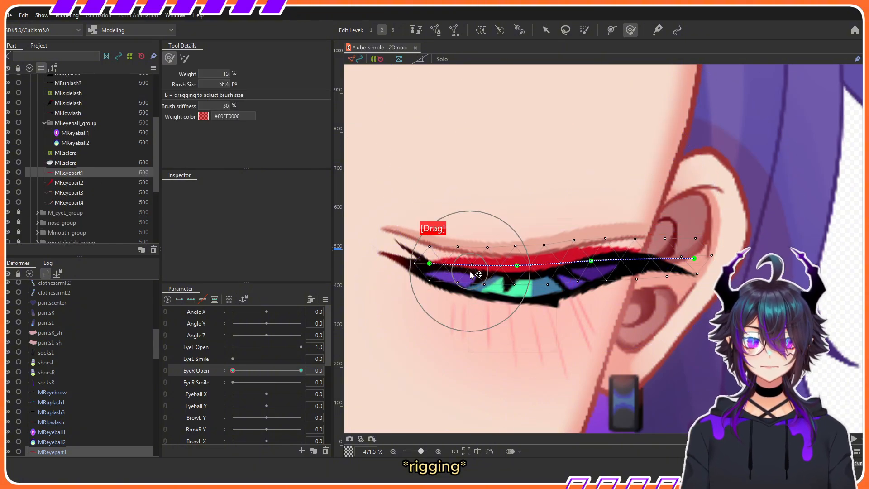
drag(707, 254, 694, 308)
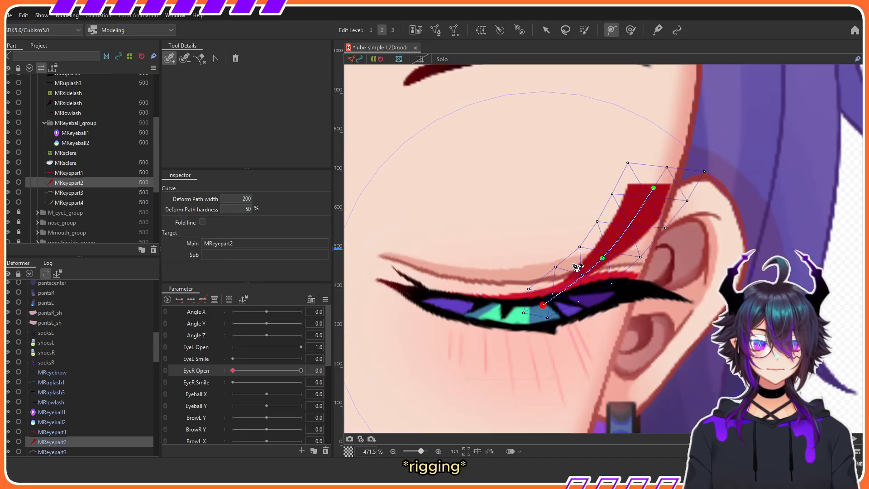
Fold the MReyepart2 and MReyepart4 deform paths into the closed lash line at EyeR Open 0.0
click(546, 30)
drag(653, 188, 638, 288)
drag(602, 258, 538, 324)
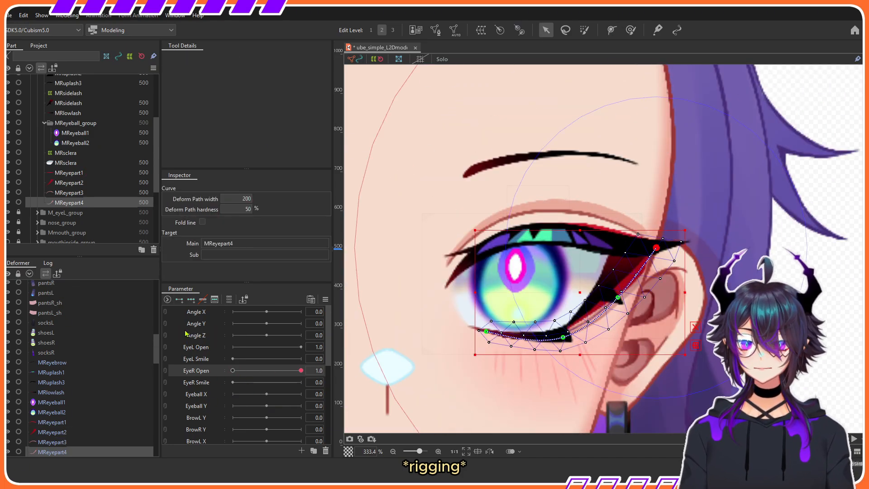
click(232, 370)
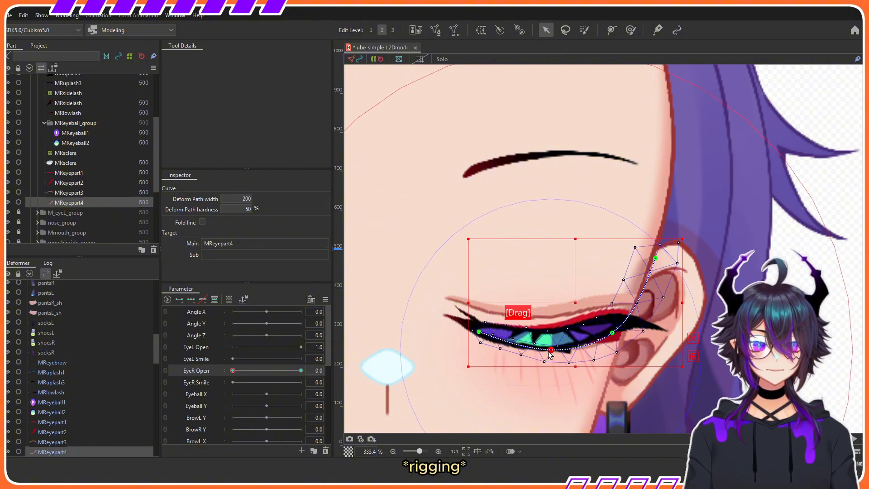
click(626, 318)
Preview the right eye's blink by moving EyeR Open between 0.0 and 1.0
scroll(626, 318, down, 2)
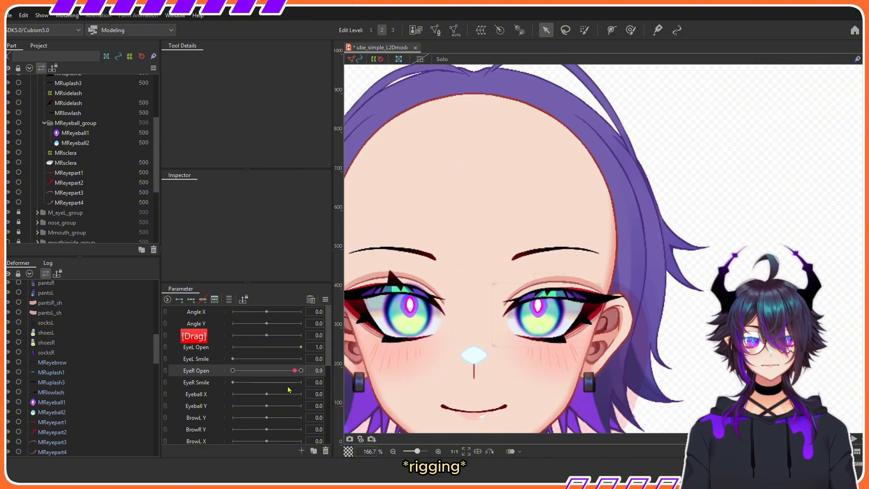
click(232, 370)
scroll(581, 319, down, 1)
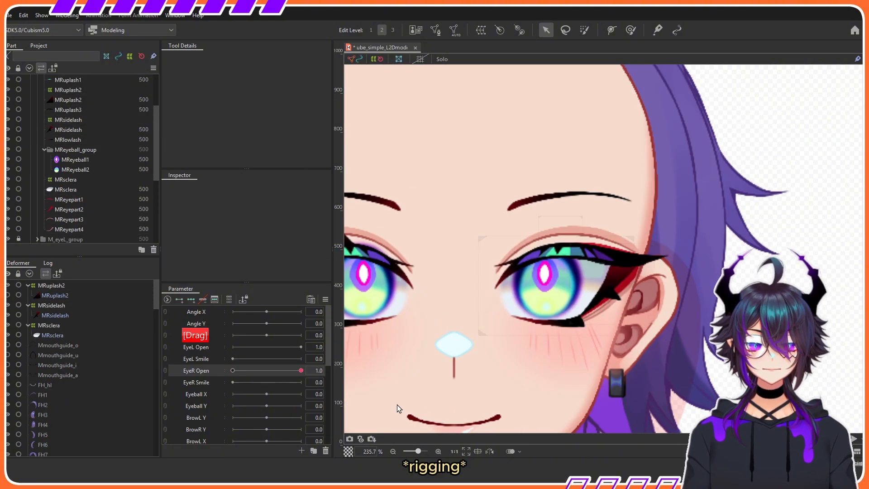
scroll(615, 360, down, 1)
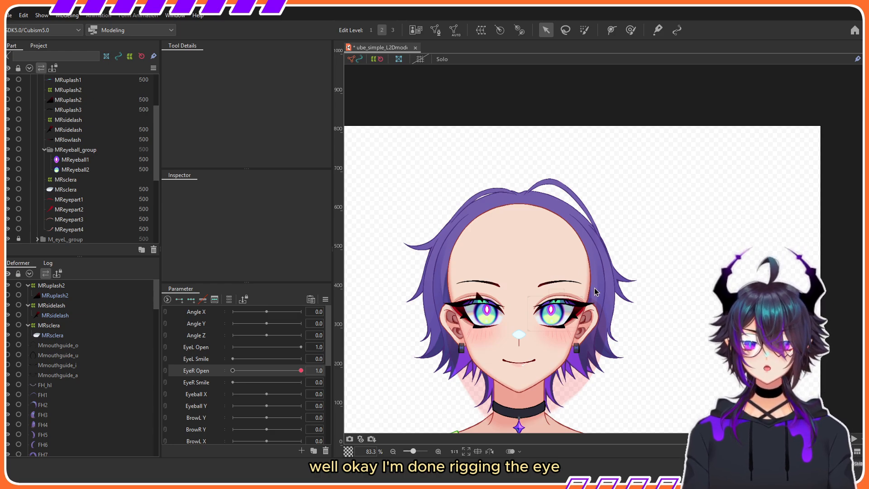
scroll(574, 308, up, 1)
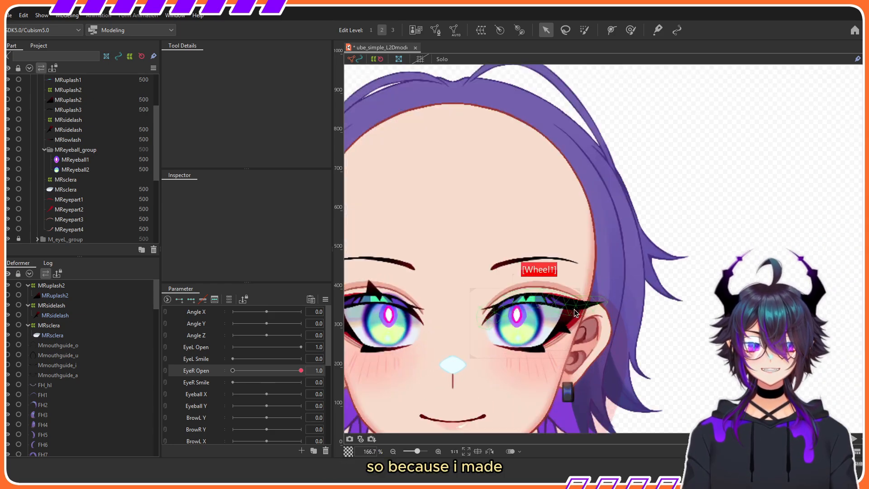
Hide the right eye's red parts MReyepart1, MReyepart2 and MReyepart4
click(555, 340)
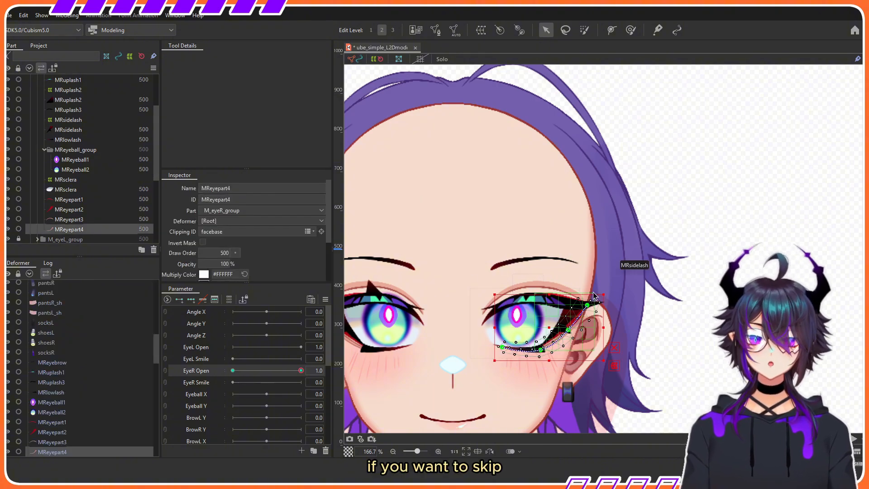
click(460, 236)
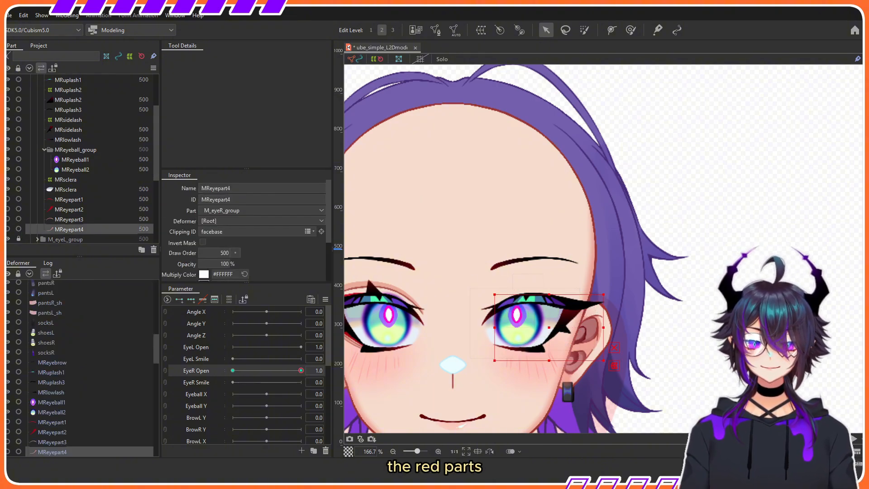
click(456, 220)
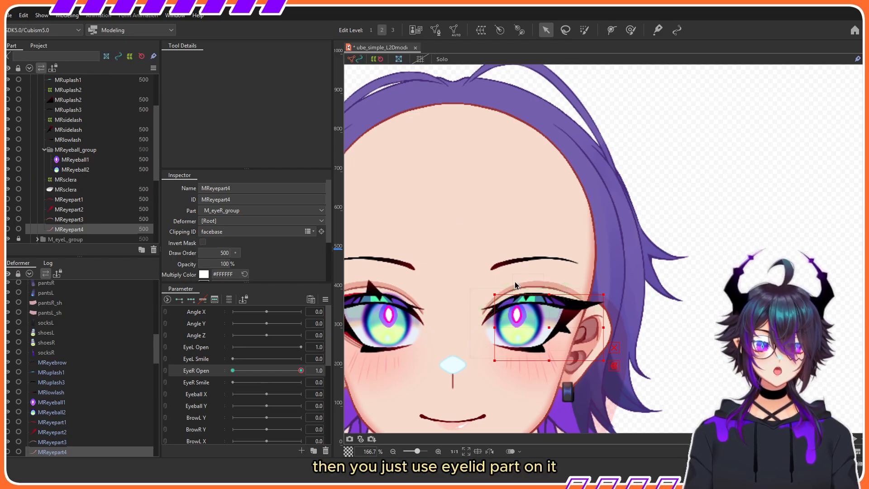
scroll(688, 321, down, 3)
ctrl+click(584, 304)
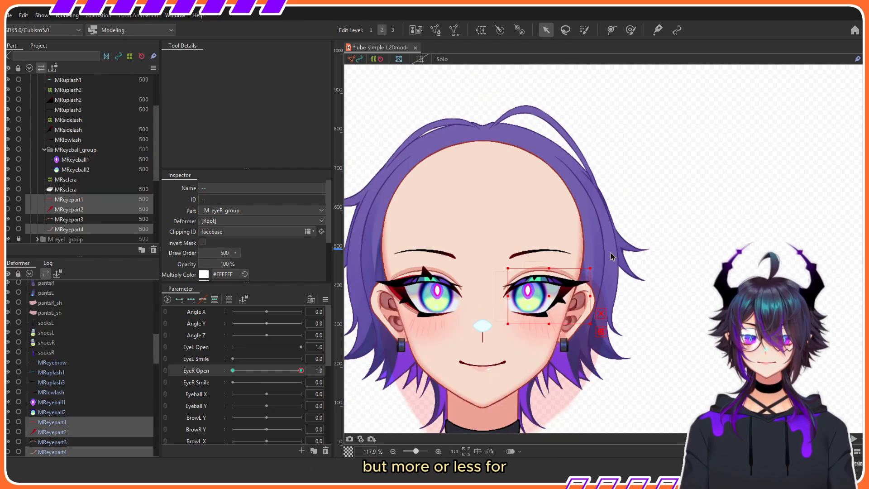
click(642, 311)
Examine the deform path on MReyepart3 and the warp deformer around MRsclera
scroll(560, 299, up, 3)
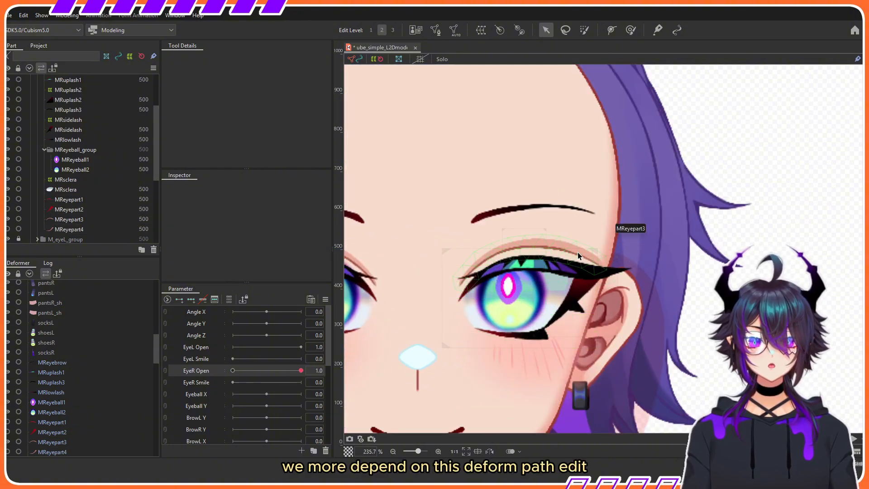
click(577, 251)
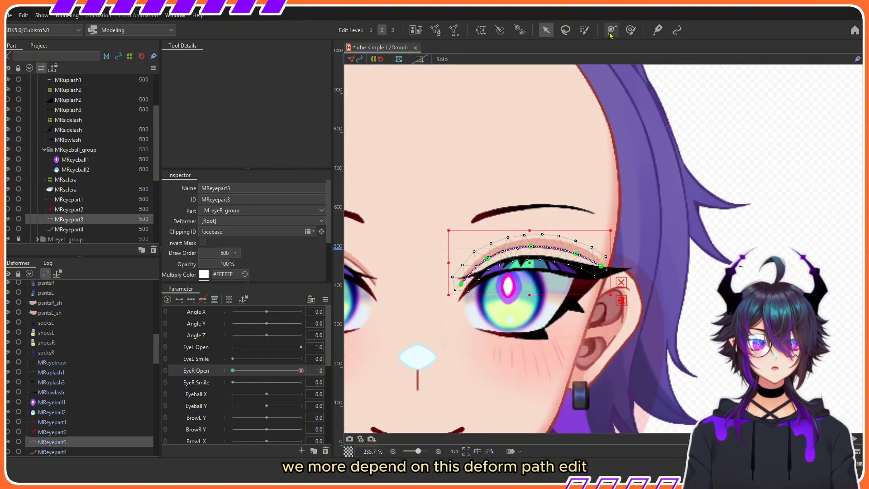
click(69, 190)
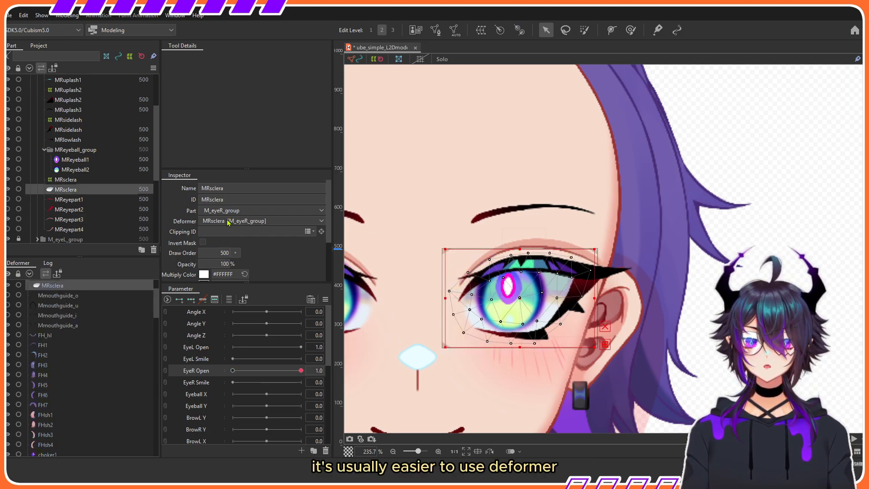
scroll(497, 271, down, 3)
click(68, 179)
scroll(640, 246, down, 2)
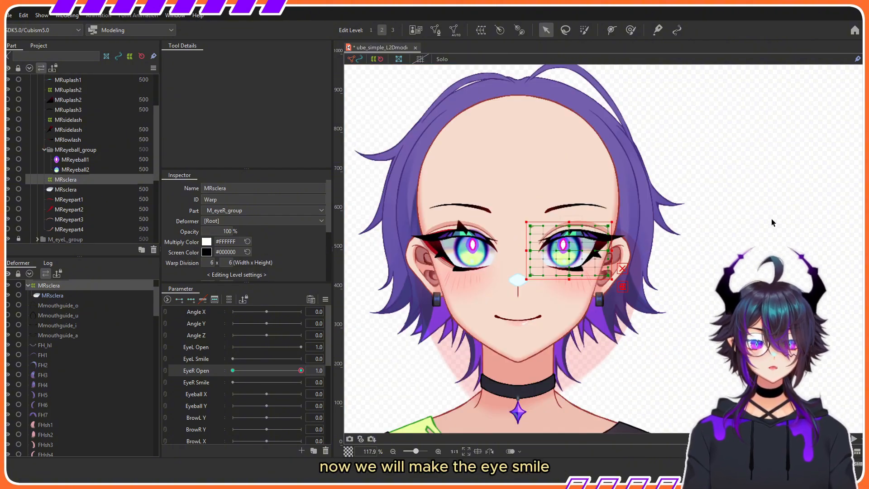
scroll(591, 202, up, 2)
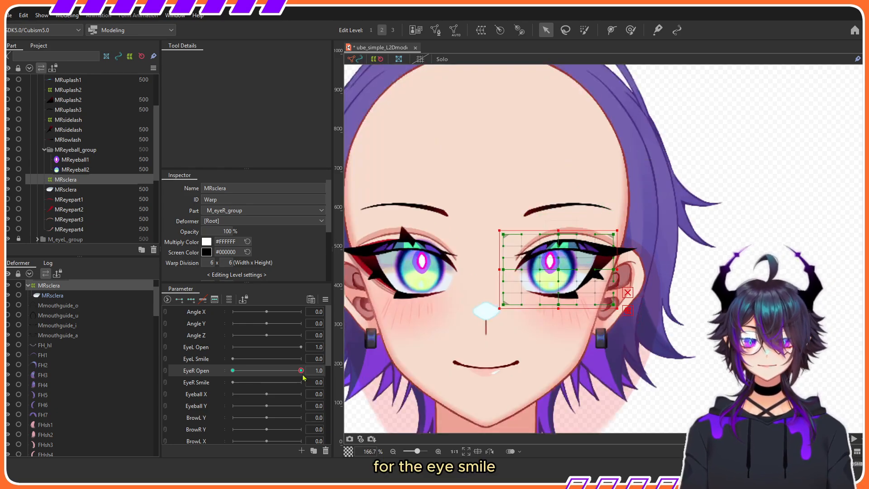
Set EyeR Open to 0.0 and select all objects linked to that parameter
drag(301, 370, 233, 371)
scroll(545, 253, up, 2)
key(Escape)
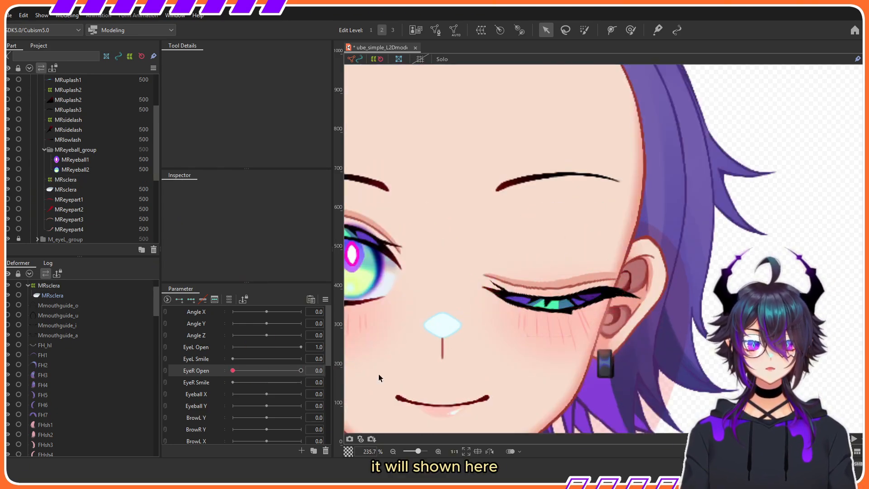
click(206, 383)
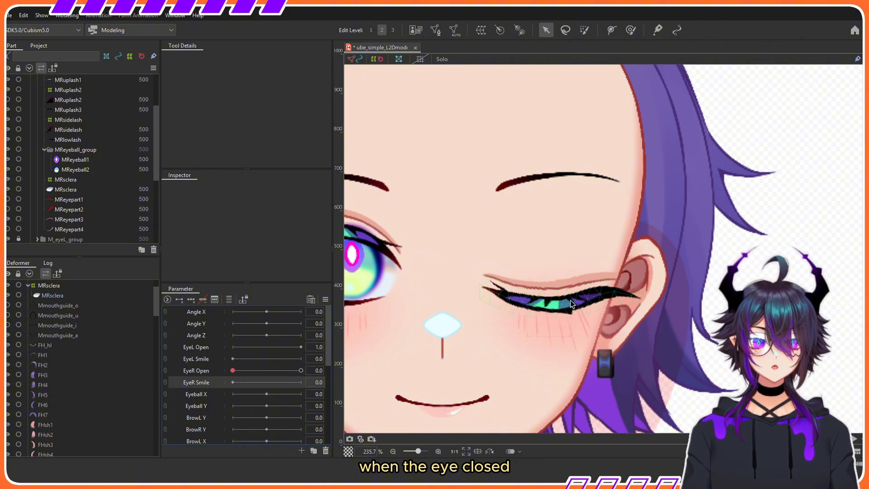
mouse_move(235, 372)
mouse_down()
mouse_move(301, 371)
mouse_move(233, 371)
mouse_up()
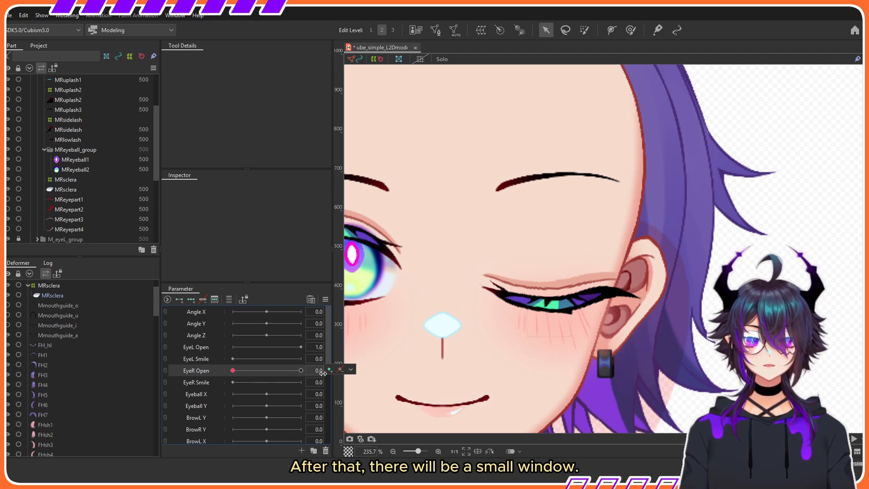
click(350, 370)
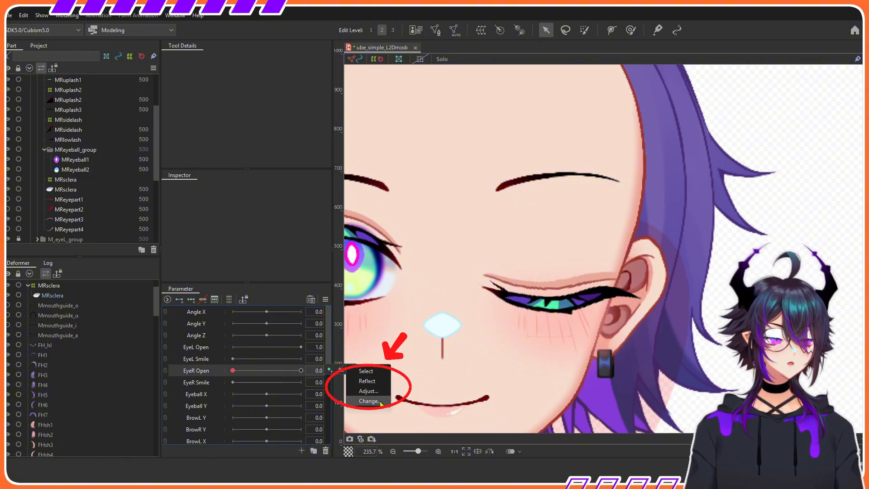
click(380, 372)
Add two keys on EyeR Smile for the selected right-eye objects and set EyeR Smile to 1.0
click(351, 369)
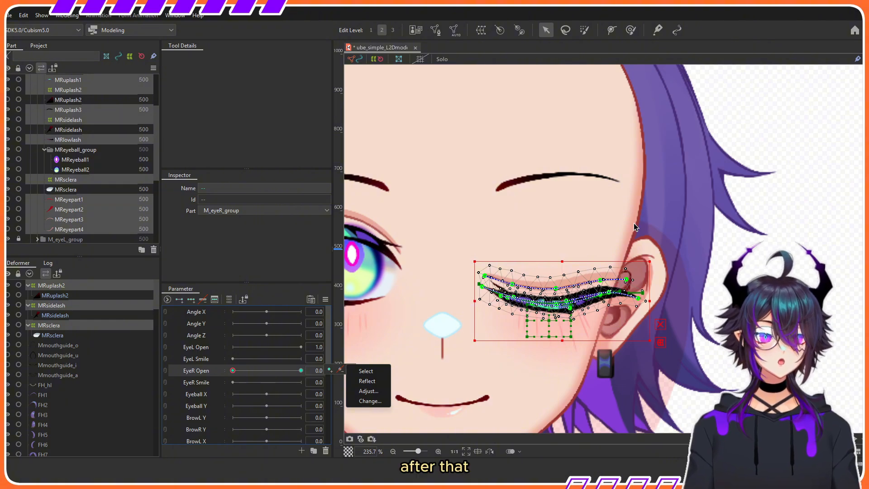
click(209, 385)
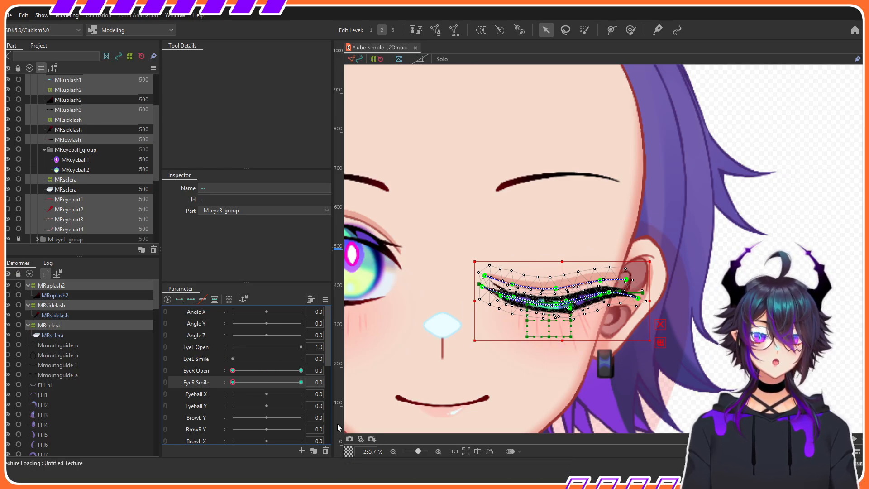
drag(233, 382, 301, 382)
Select MReyepart3 and shift only its bounding box up and away from the deform path points
click(622, 312)
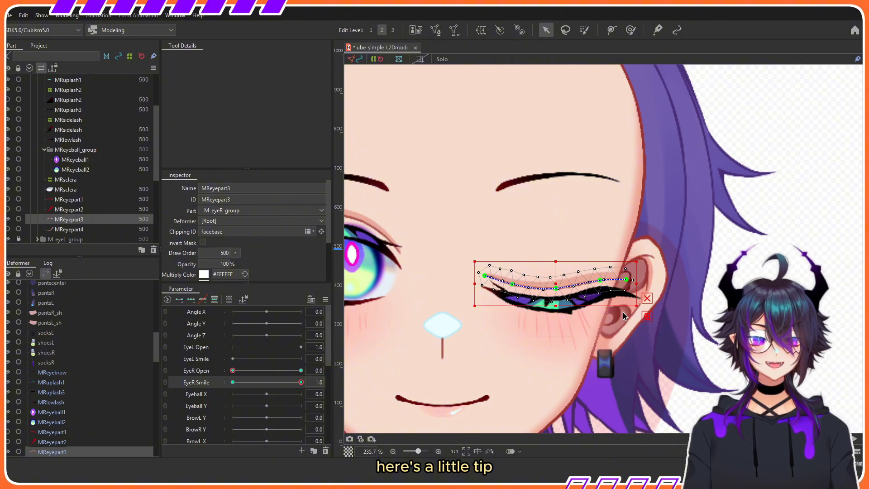
click(547, 207)
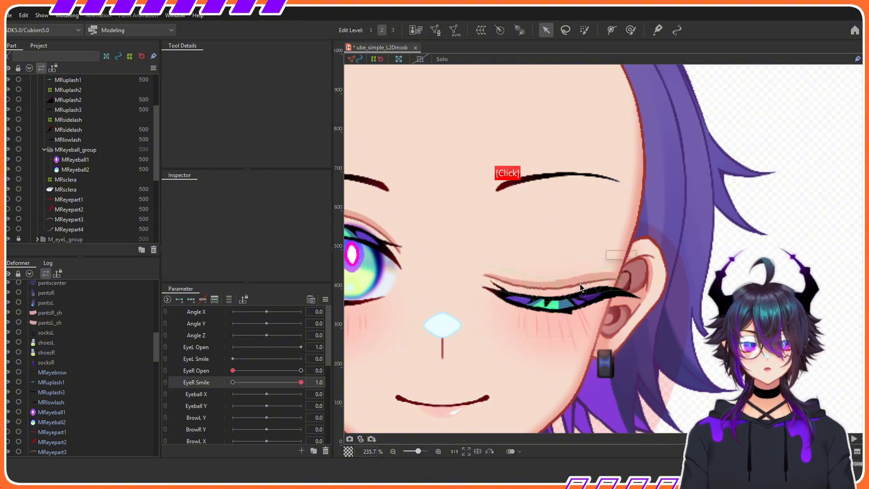
click(574, 282)
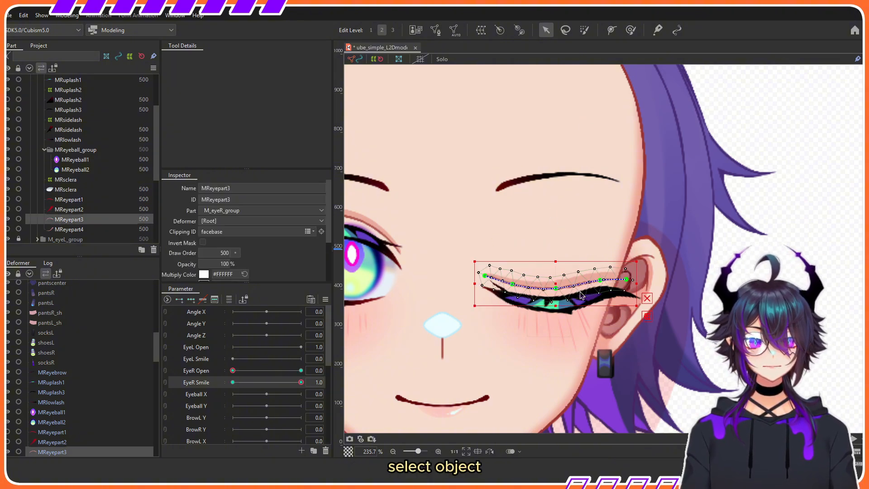
scroll(557, 289, up, 3)
scroll(557, 290, down, 3)
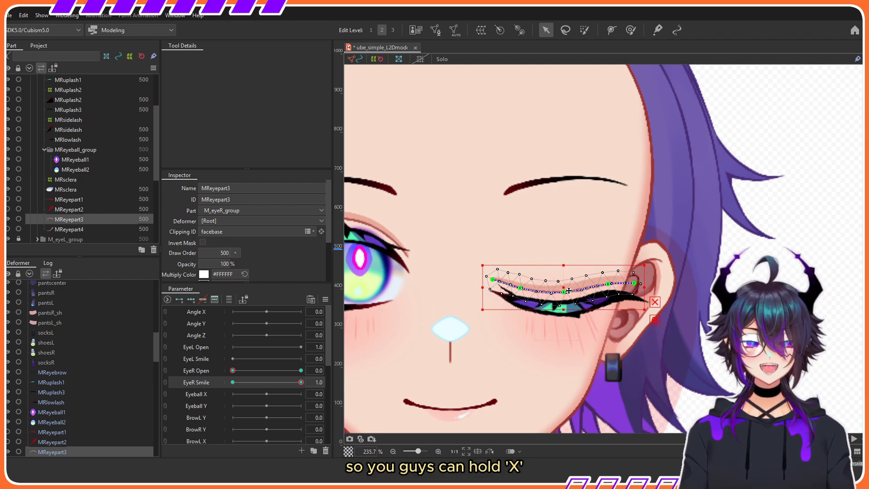
key(x)
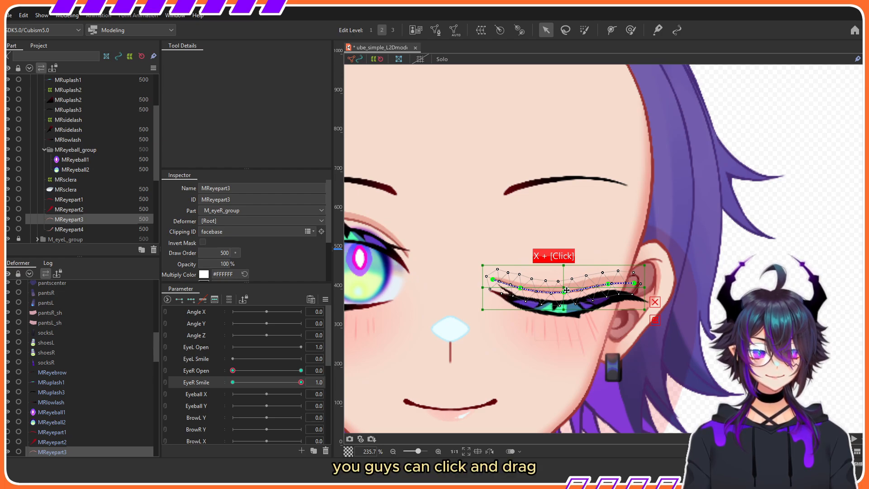
drag(566, 290, 602, 208)
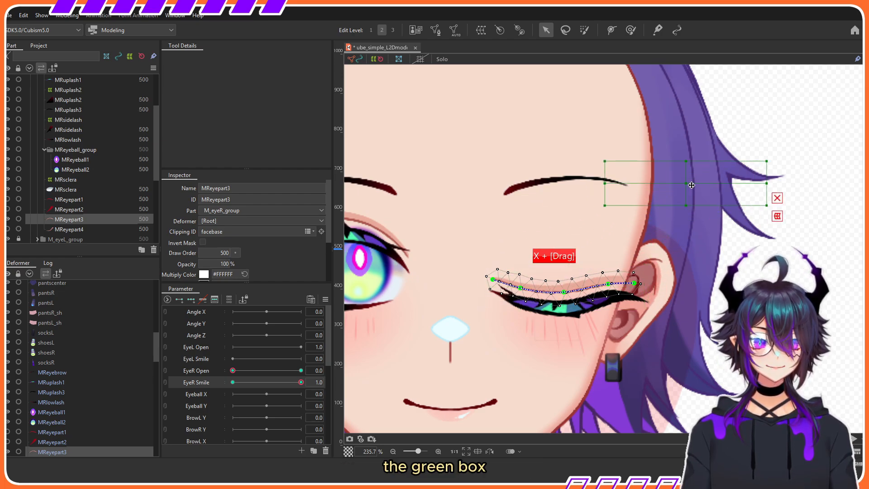
drag(691, 185, 657, 214)
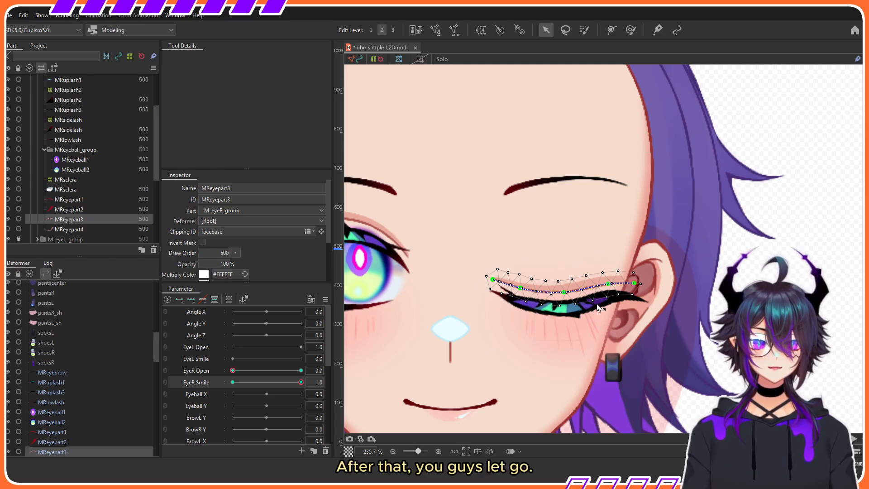
Try to pull the middle deform path point of MReyepart3 downward, undo it, and try the bounding-box shift again
drag(566, 292, 567, 319)
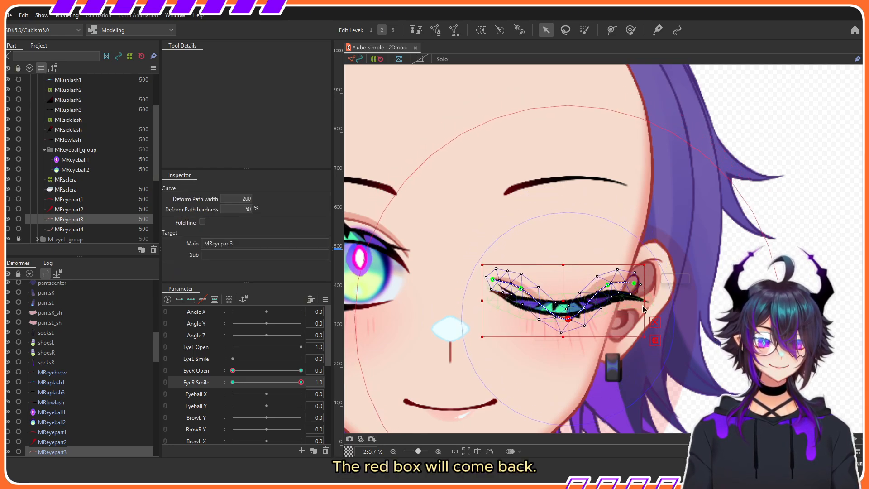
click(655, 321)
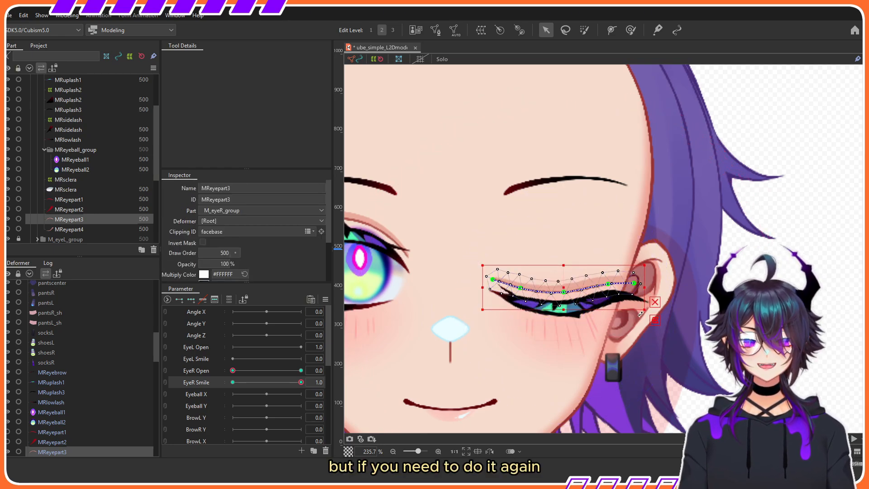
click(564, 290)
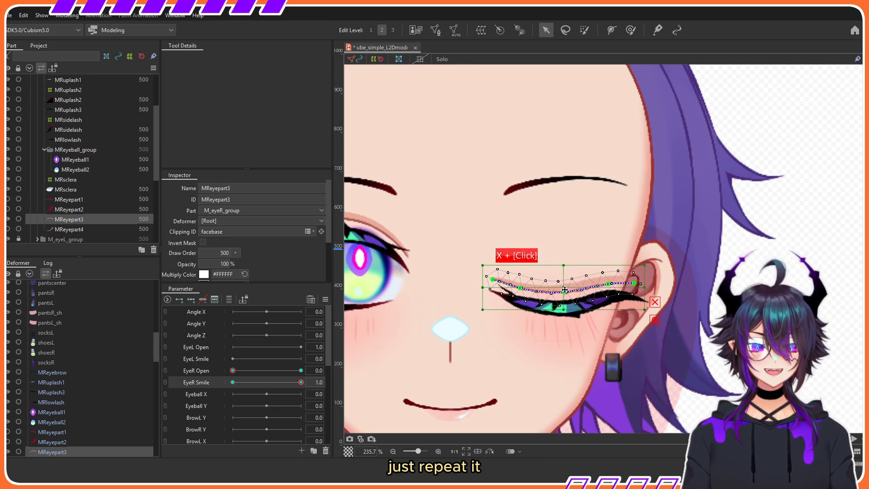
click(549, 304)
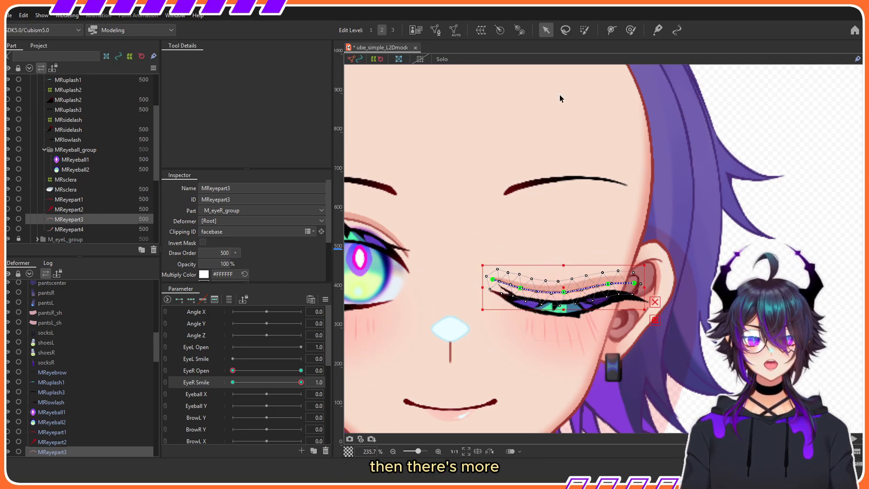
Resize the deform brush to 71.8 px, and return to the selection arrow
click(631, 30)
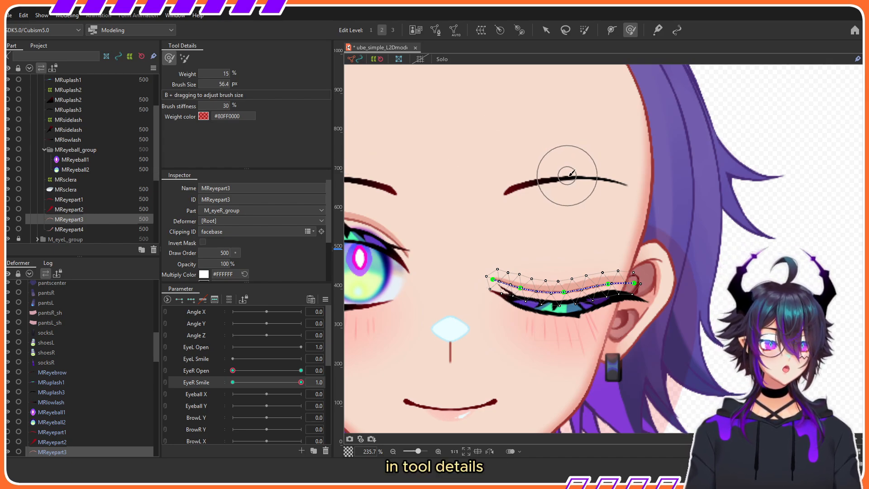
key(b)
mouse_move(568, 150)
mouse_down()
mouse_move(572, 244)
mouse_move(588, 219)
mouse_up()
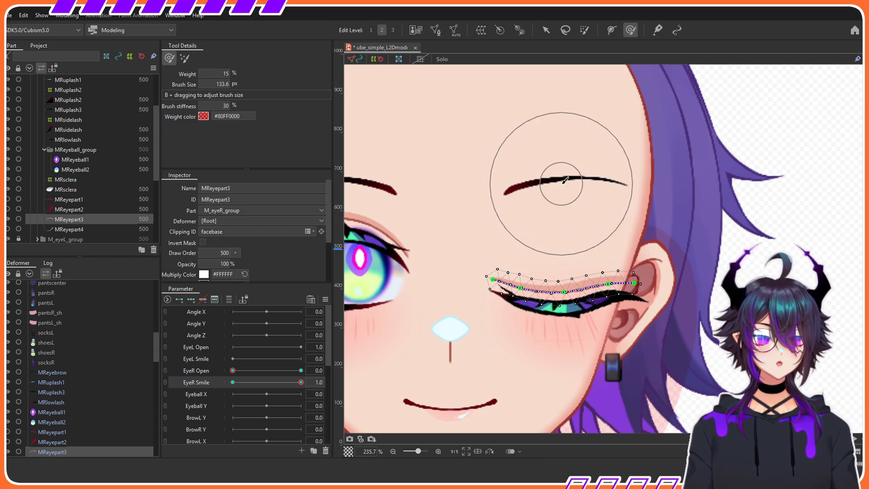
key(b)
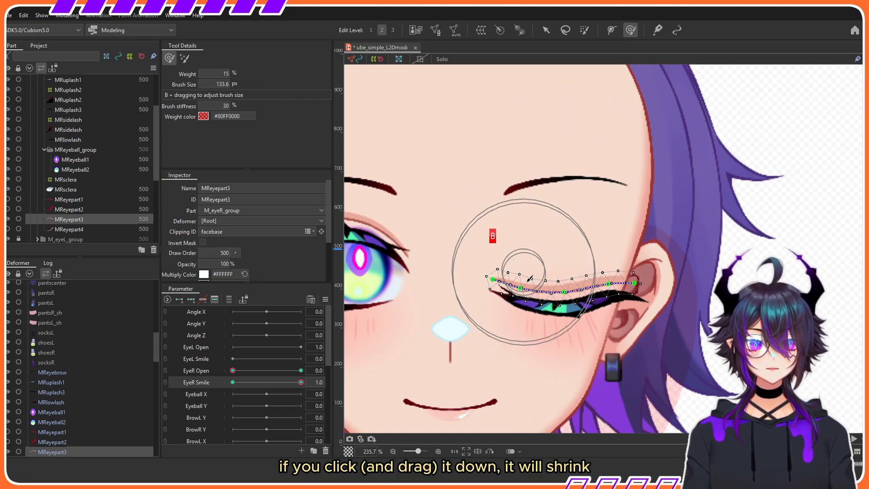
mouse_move(527, 134)
mouse_down()
mouse_move(516, 264)
mouse_move(521, 206)
mouse_move(520, 251)
mouse_move(497, 180)
mouse_move(496, 388)
mouse_move(520, 232)
mouse_move(519, 364)
mouse_up()
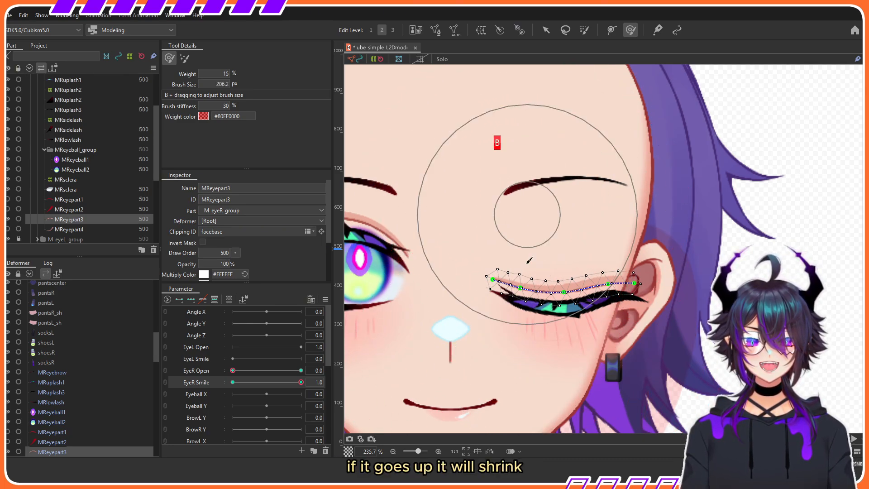
mouse_move(522, 270)
mouse_down()
mouse_move(520, 257)
mouse_move(520, 341)
mouse_up()
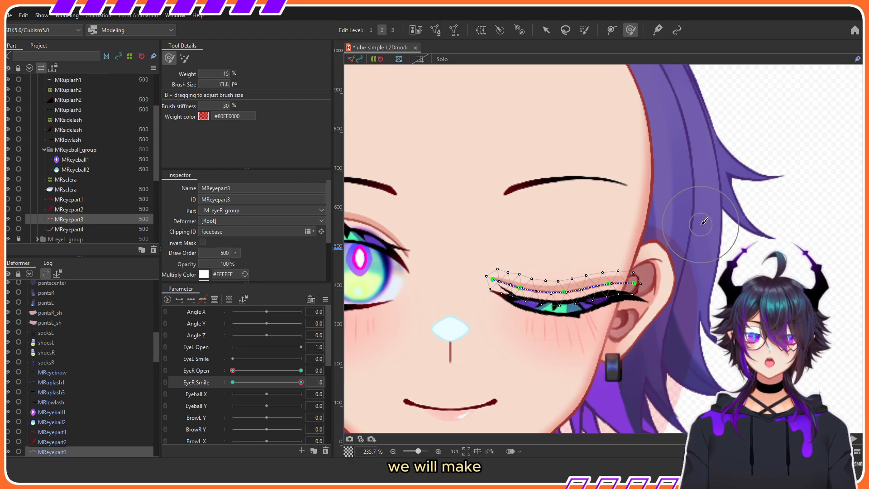
key(v)
Try lowering MRuplash3 and MReyepart3 together at EyeR Open 1.0, undo the move, and set EyeR Open back to 0.0
scroll(625, 294, up, 2)
shift+click(580, 326)
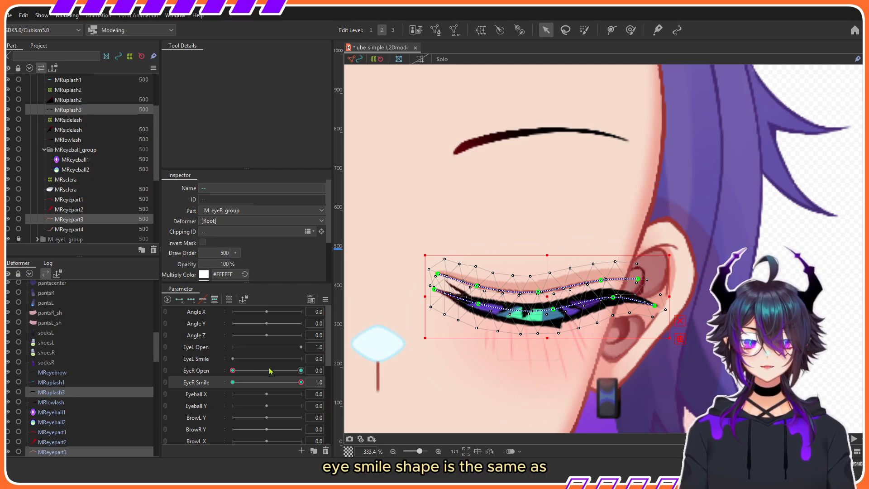
click(300, 370)
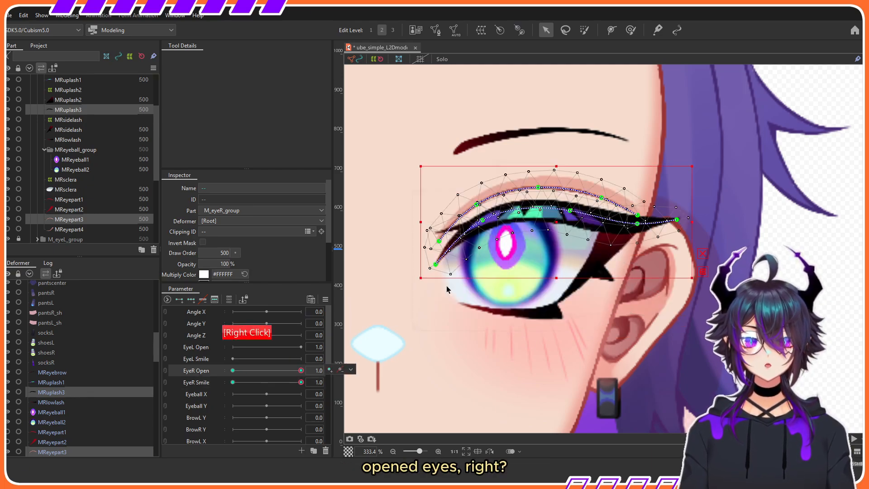
drag(613, 226, 615, 320)
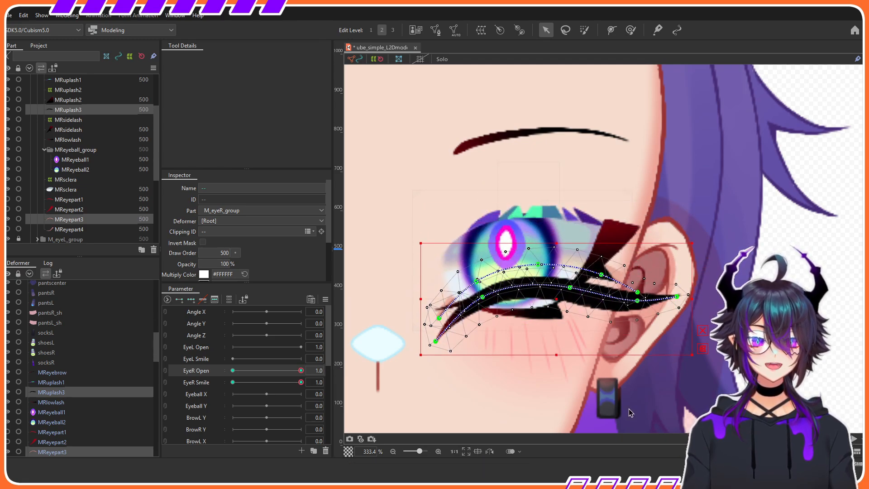
key(ctrl+z)
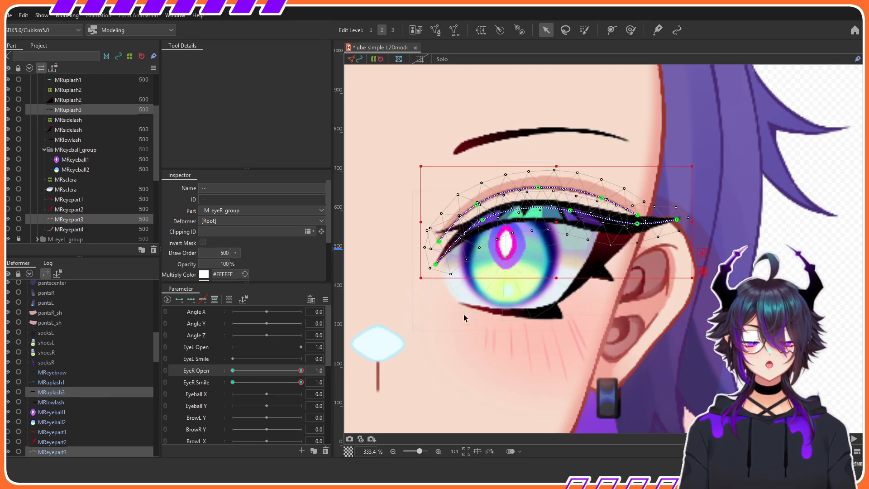
click(234, 370)
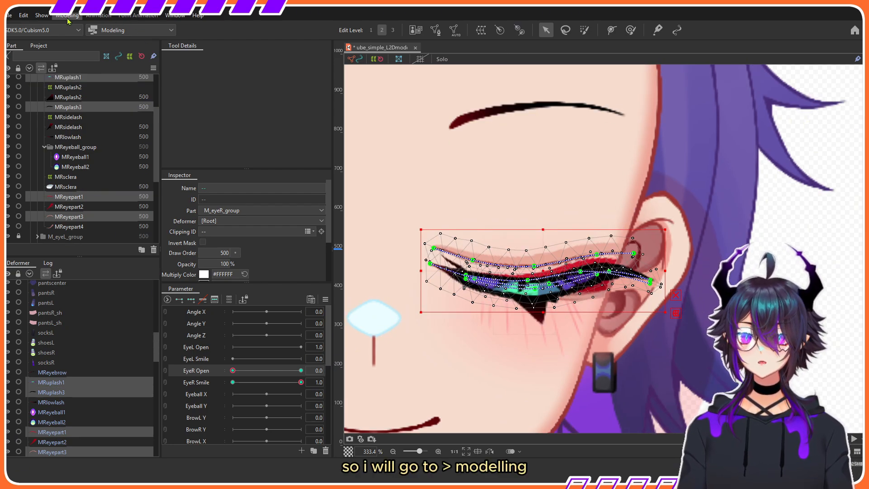
Revert MRuplash1, MRuplash3, MReyepart1 and MReyepart3 to their original forms and move them down to the closed-eye position
click(68, 19)
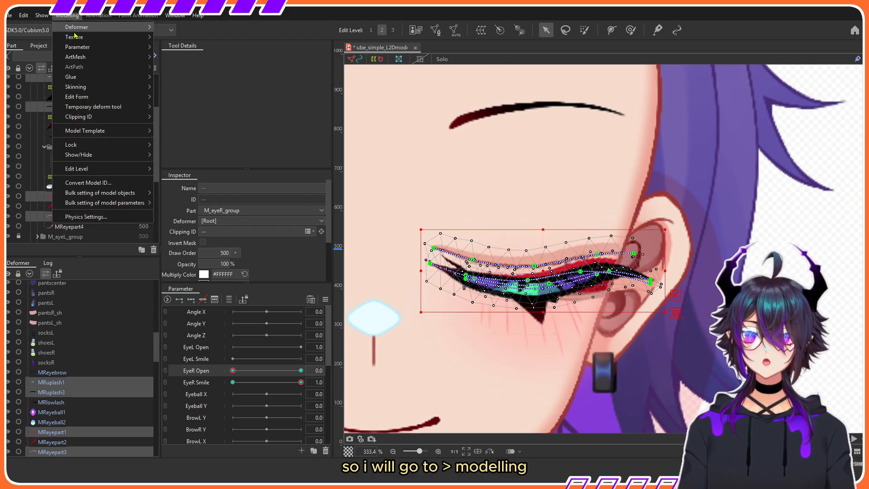
mouse_move(122, 100)
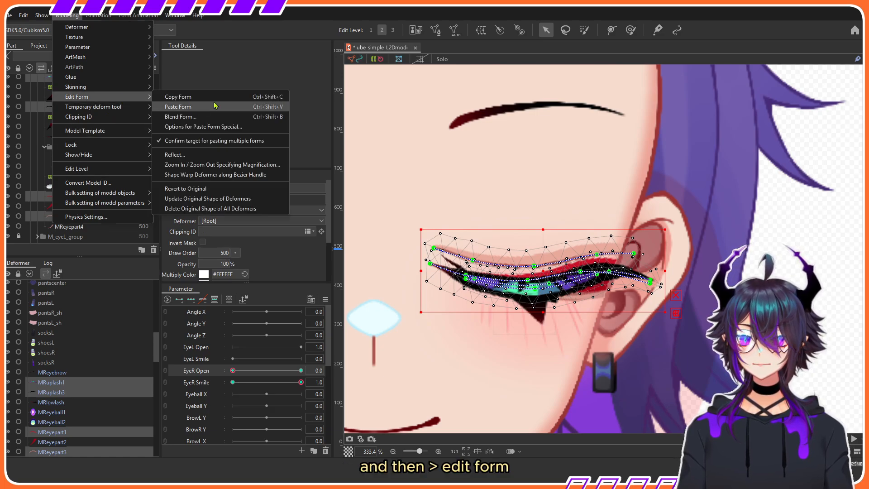
click(186, 188)
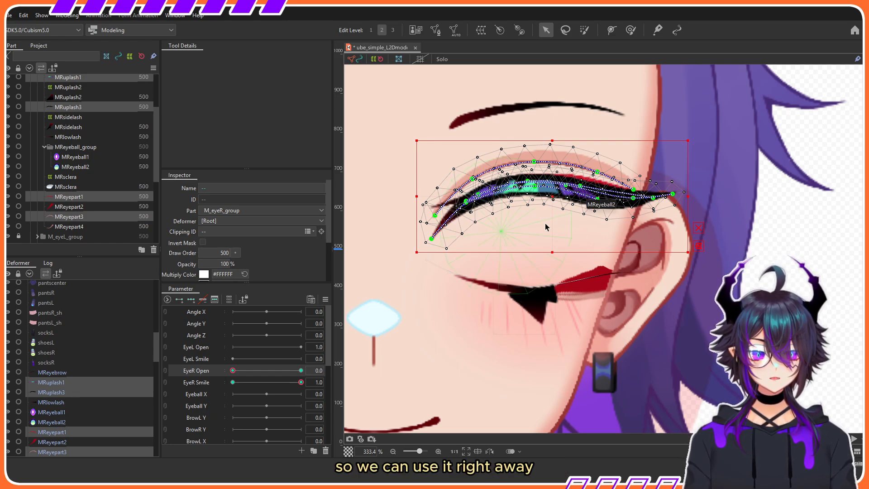
drag(551, 200, 546, 276)
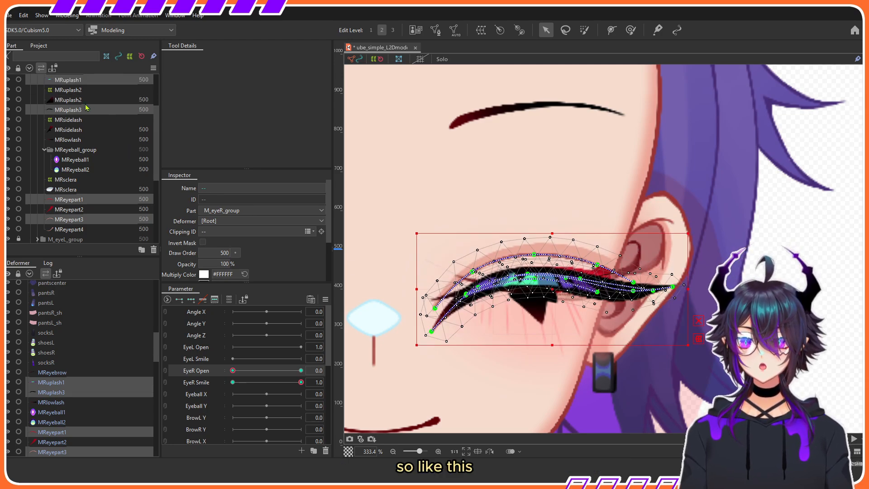
Hide MRuplash1 and MRuplash2, and reshape MRuplash3's deform path into a flatter arch with a raised inner corner
click(86, 108)
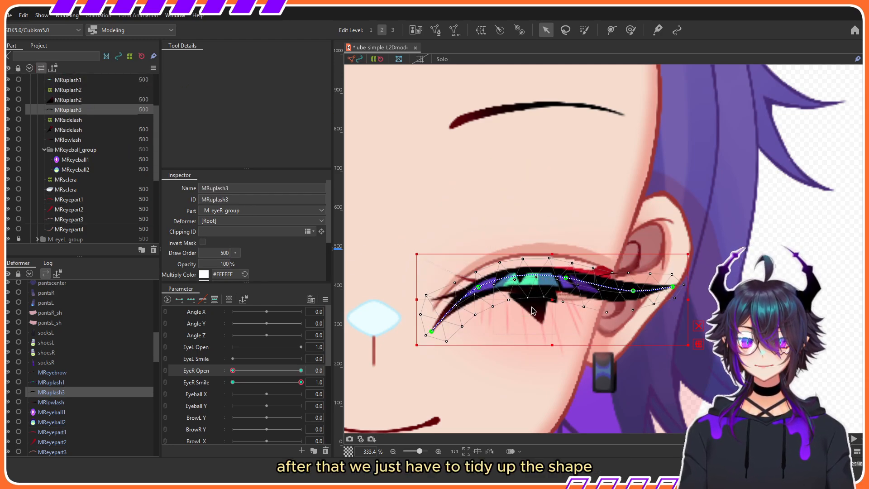
scroll(475, 301, up, 2)
scroll(27, 141, up, 2)
click(8, 116)
click(8, 136)
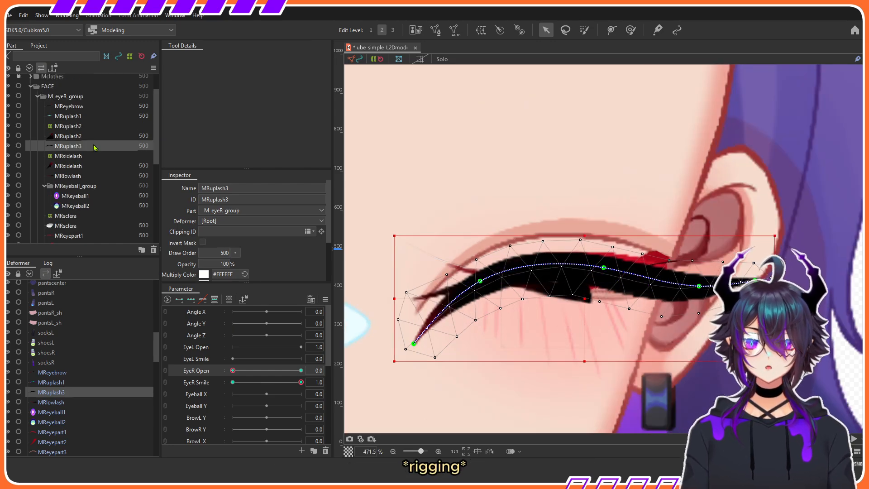
drag(413, 344, 417, 295)
drag(480, 280, 482, 263)
drag(699, 286, 669, 287)
Fine-tune the curve point right of MRuplash3's center while testing the motion between EyeR Smile 1.0 and 0.0
scroll(610, 272, down, 4)
mouse_move(301, 383)
mouse_down()
mouse_move(248, 391)
mouse_move(302, 385)
mouse_up()
scroll(542, 257, up, 2)
drag(626, 272, 624, 263)
drag(301, 383, 378, 415)
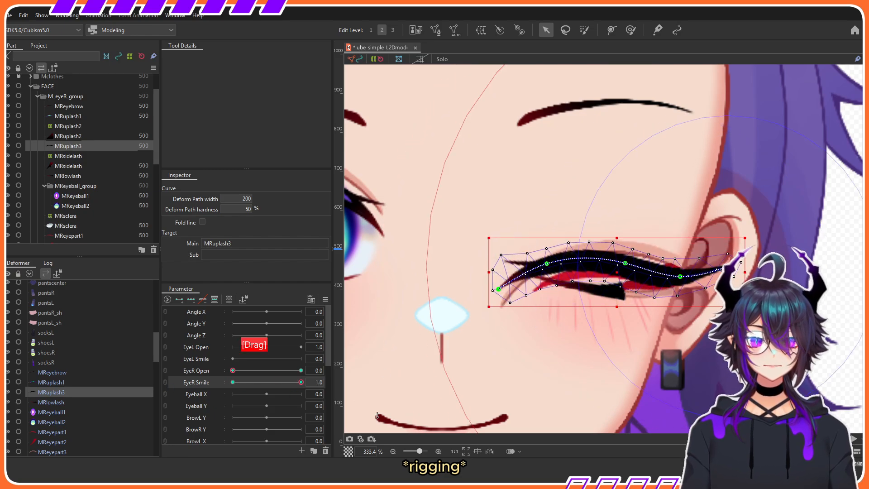
drag(624, 263, 624, 266)
drag(301, 383, 232, 383)
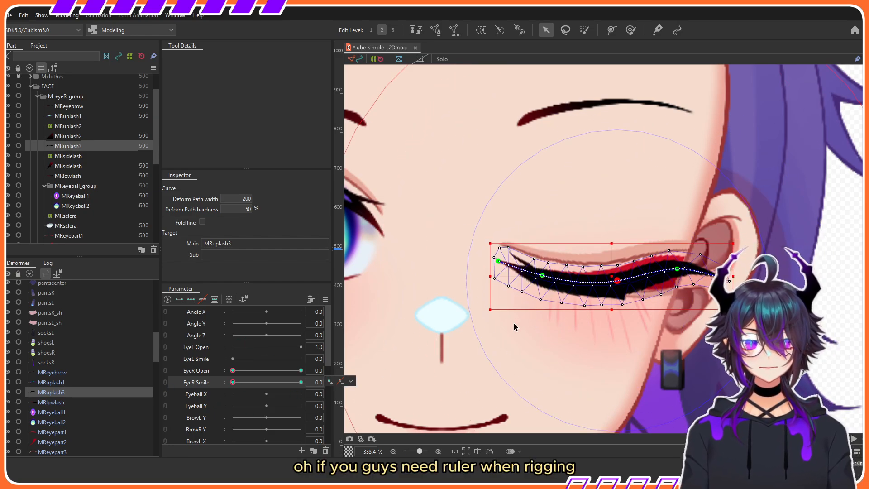
Toggle the canvas grid display and select the MRsidelash warp deformer
click(421, 59)
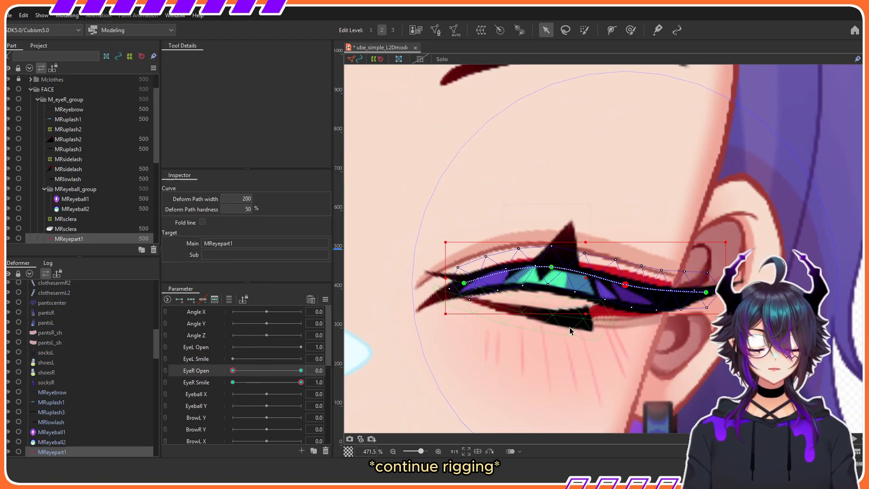
click(89, 159)
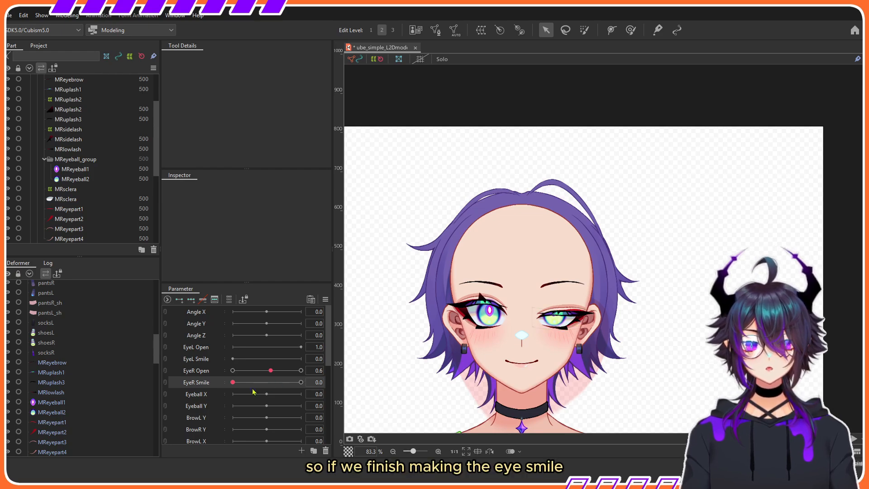
Set EyeR Smile to 1.0 and EyeR Open to 0.3 to check the half-open smiling eye
right_click(301, 382)
drag(270, 371, 255, 370)
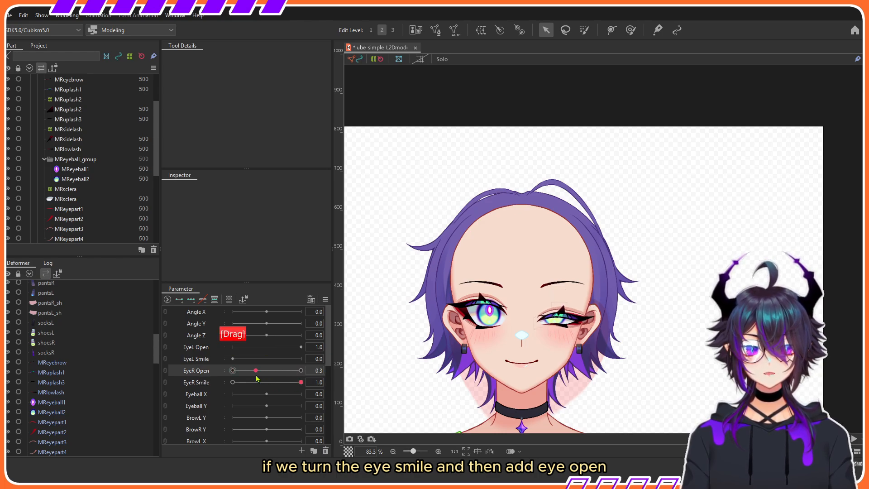
scroll(572, 323, up, 2)
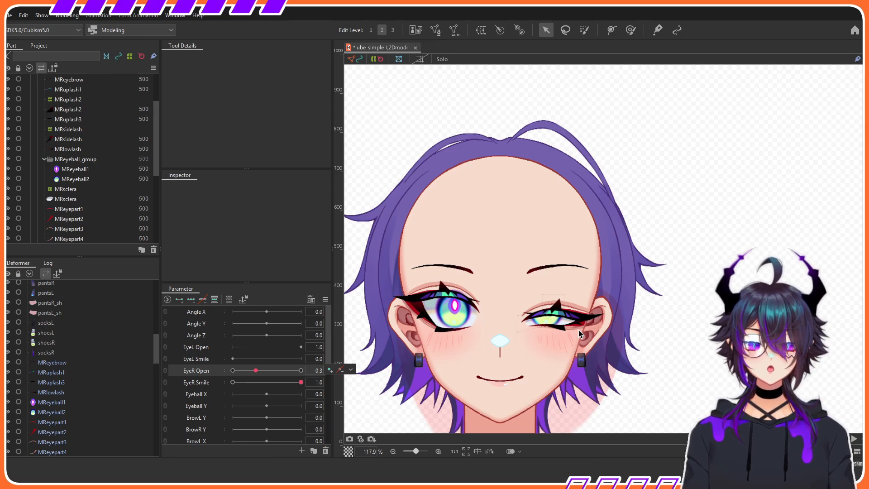
Set EyeR Open to 0.5 to check the blink against the MReyeball_group warp deformer
click(351, 369)
scroll(562, 321, up, 2)
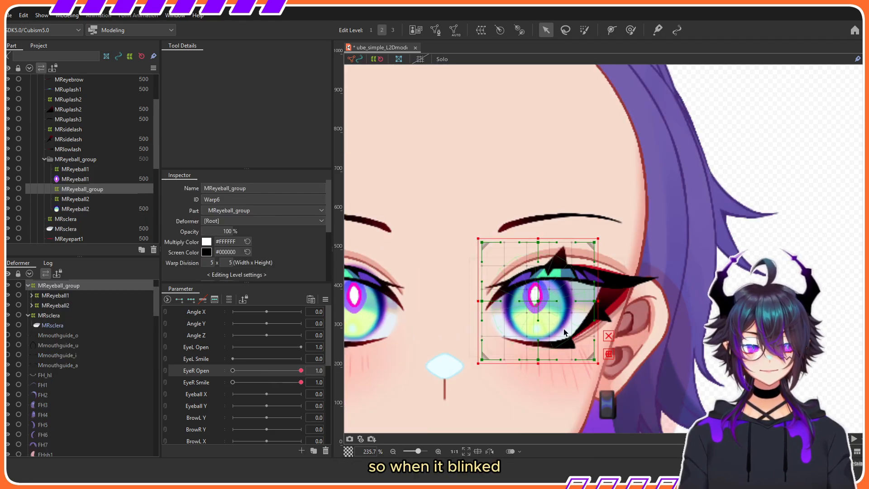
drag(301, 370, 281, 373)
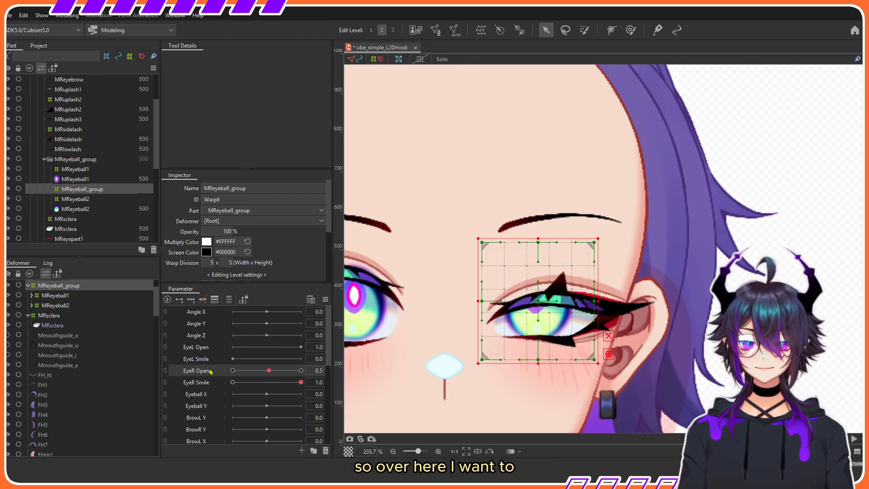
Lower the center and upper points of the MReyeball_group warp deformer at EyeR Open 0.0, then test the pose with EyeR Smile
click(301, 370)
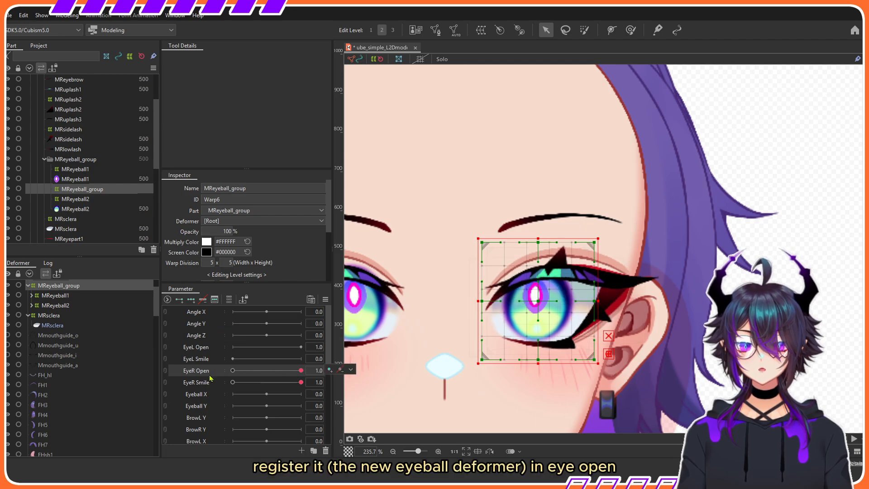
click(232, 370)
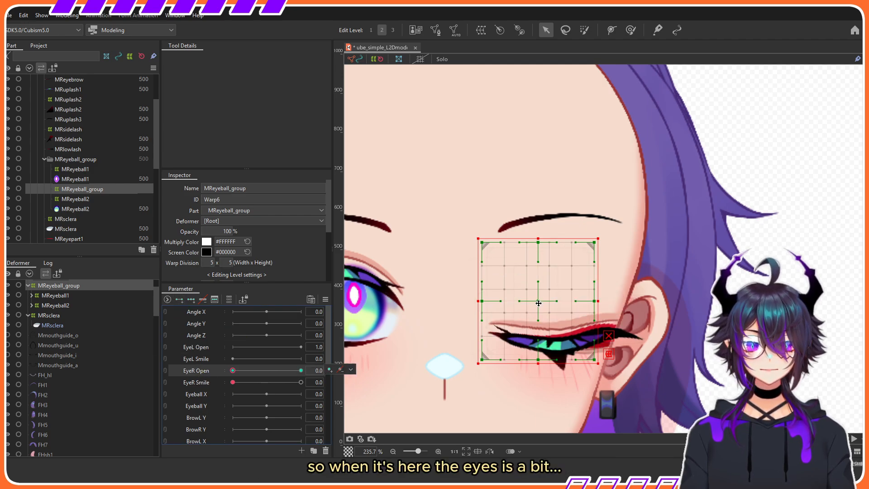
drag(538, 302, 539, 314)
drag(538, 250, 538, 274)
drag(233, 380, 301, 382)
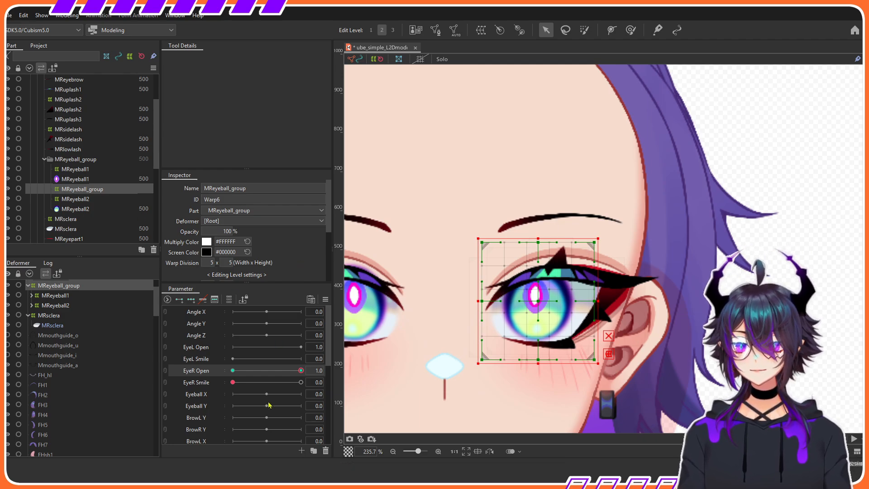
Create a 5 × 5 warp deformer named M_eyeR_group as parent of the selected right-eye lashes, eye parts and deformers
scroll(520, 244, down, 3)
scroll(407, 240, up, 2)
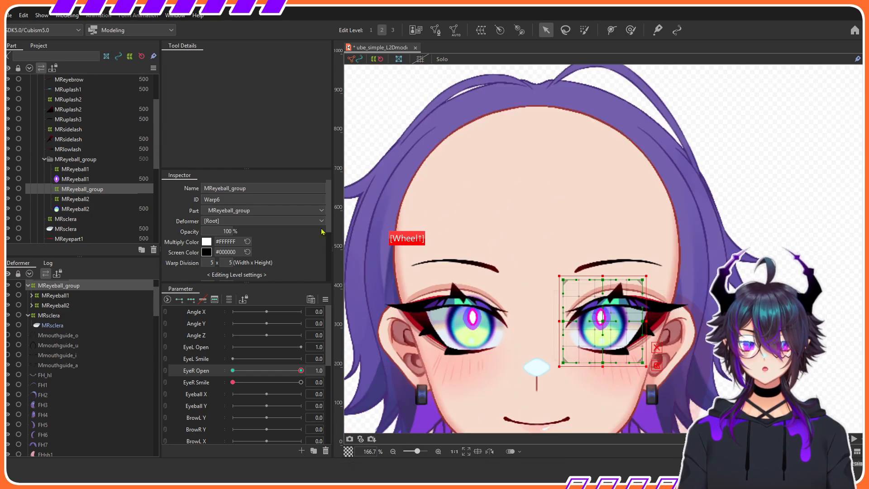
scroll(57, 98, up, 2)
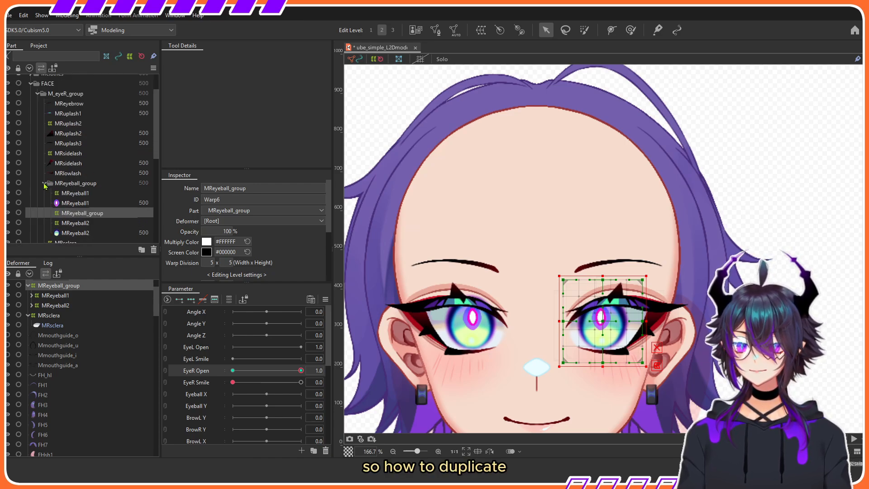
click(45, 186)
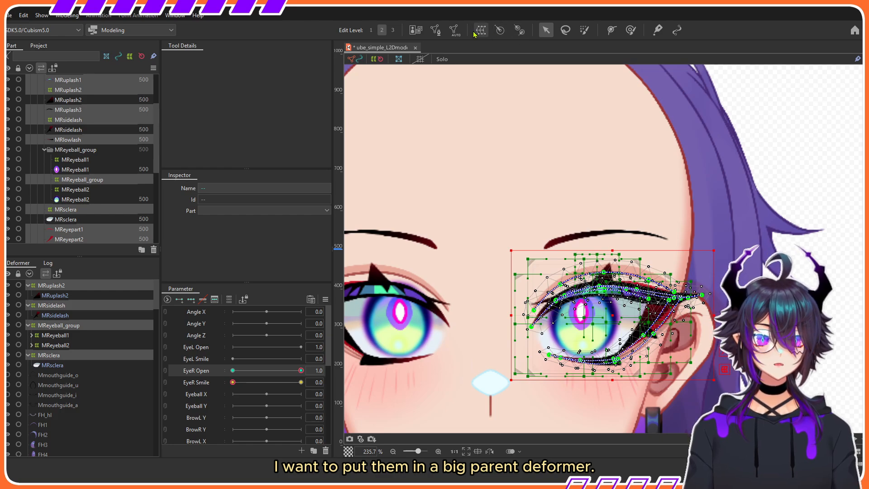
click(480, 30)
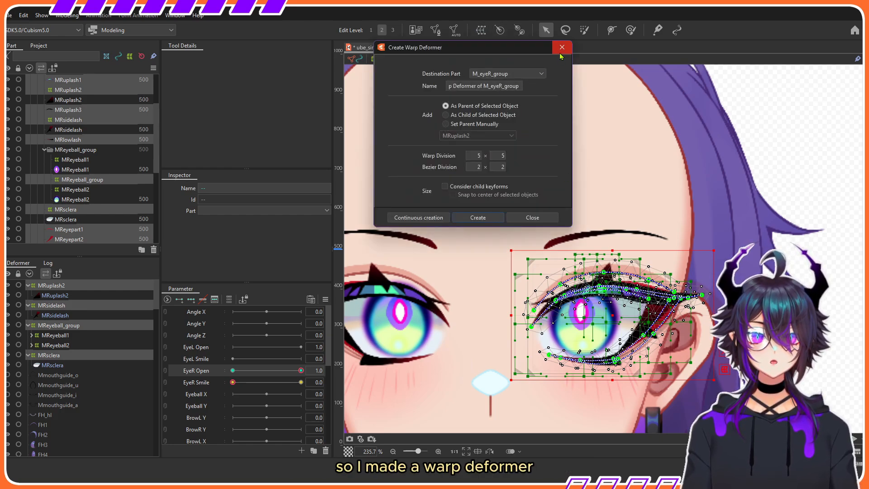
drag(491, 87, 433, 84)
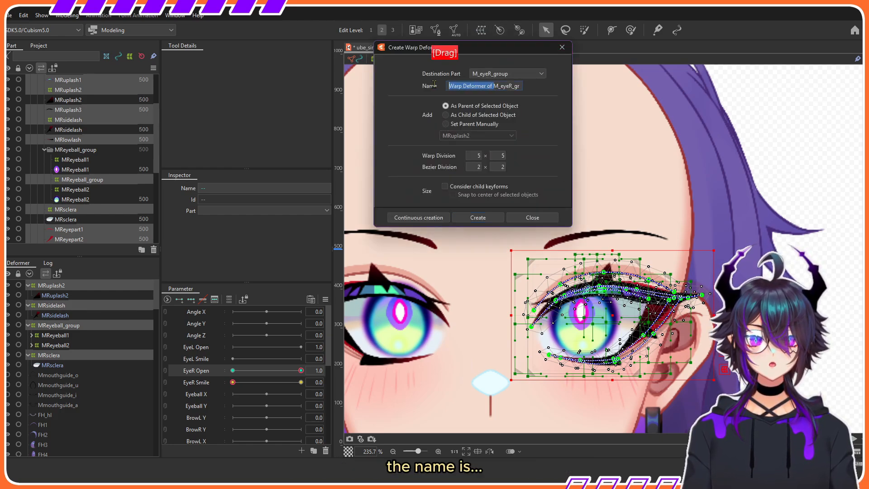
key(BackSpace)
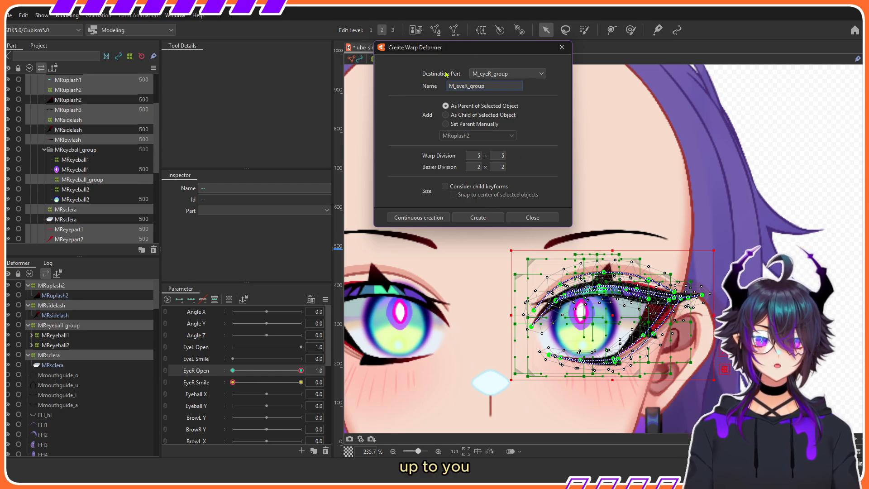
click(488, 218)
Select the M_eyeR_group part with all its contents down to MReyepart4, leaving out MReyebrow
scroll(55, 137, up, 3)
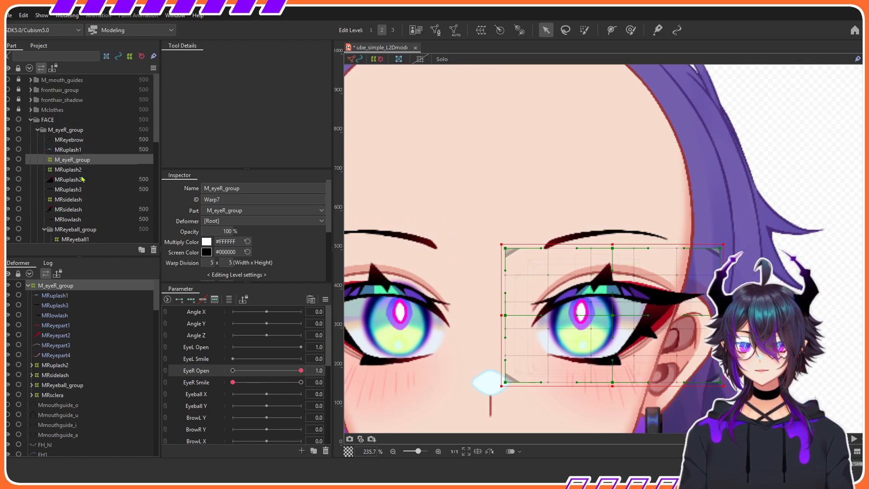
click(67, 130)
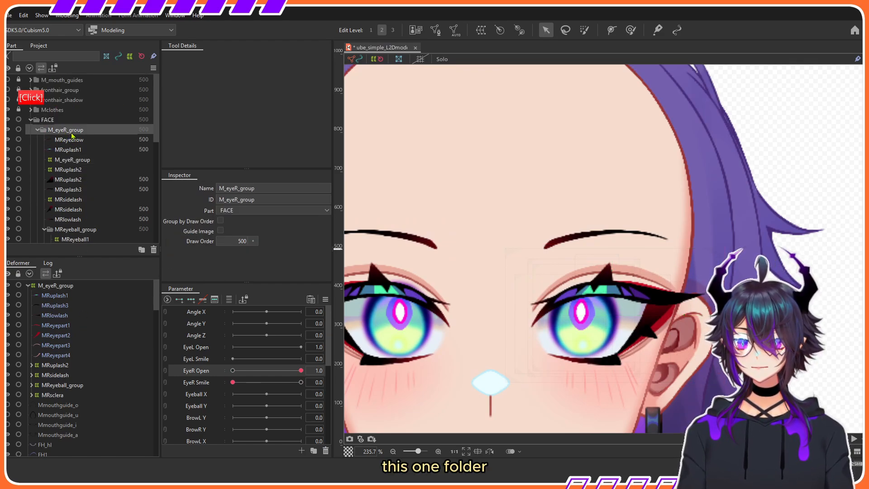
scroll(86, 176, down, 5)
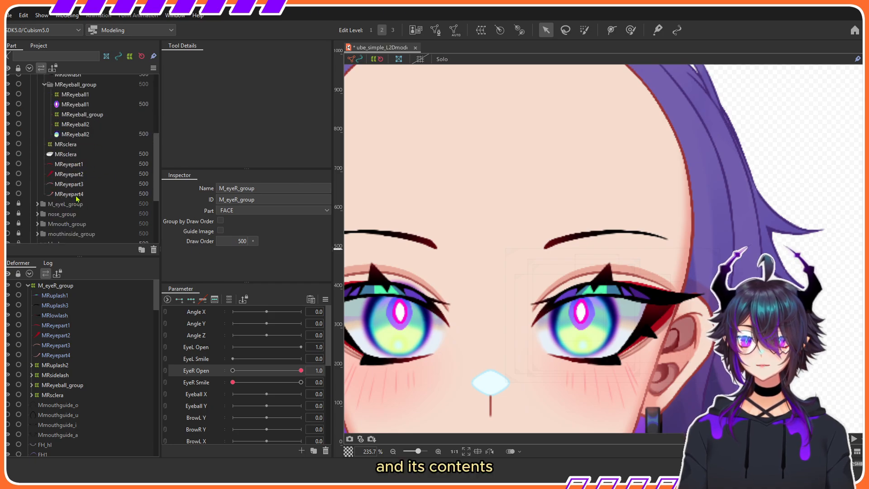
shift+click(76, 195)
scroll(68, 113, up, 3)
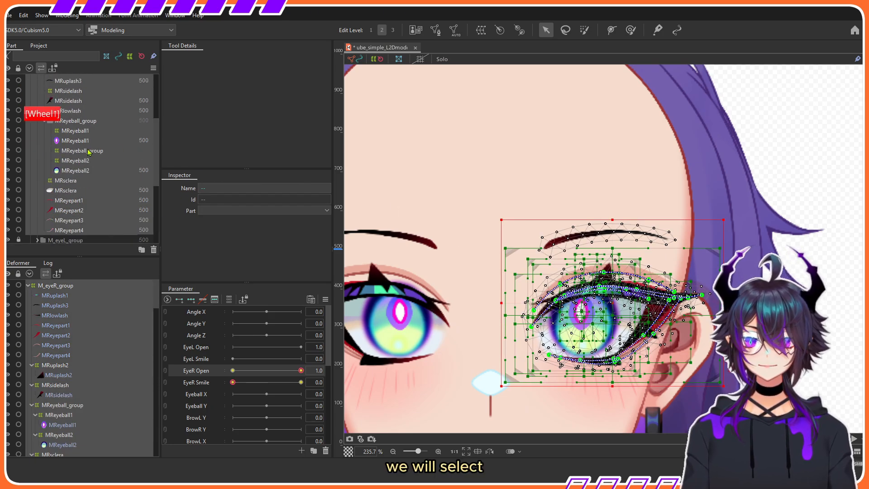
ctrl+click(80, 106)
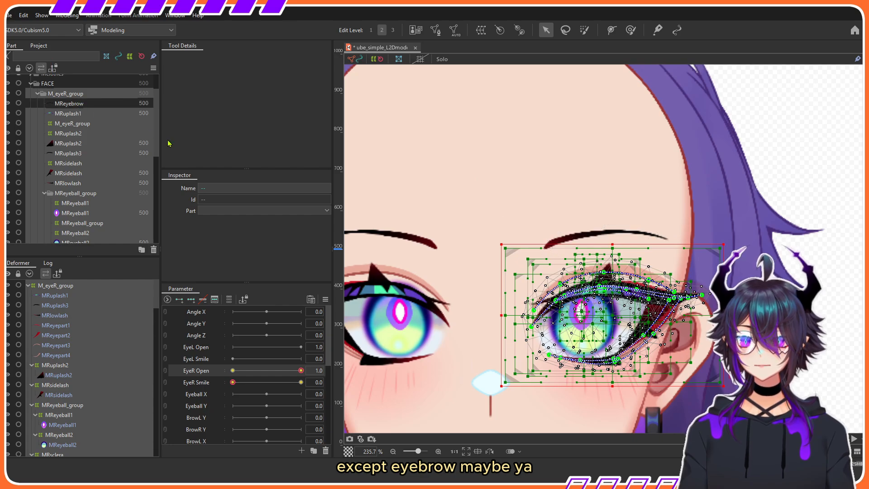
Copy the selected right-eye objects without the option to copy the part's child objects, and paste the duplicate into the model
scroll(549, 278, down, 3)
scroll(556, 284, up, 1)
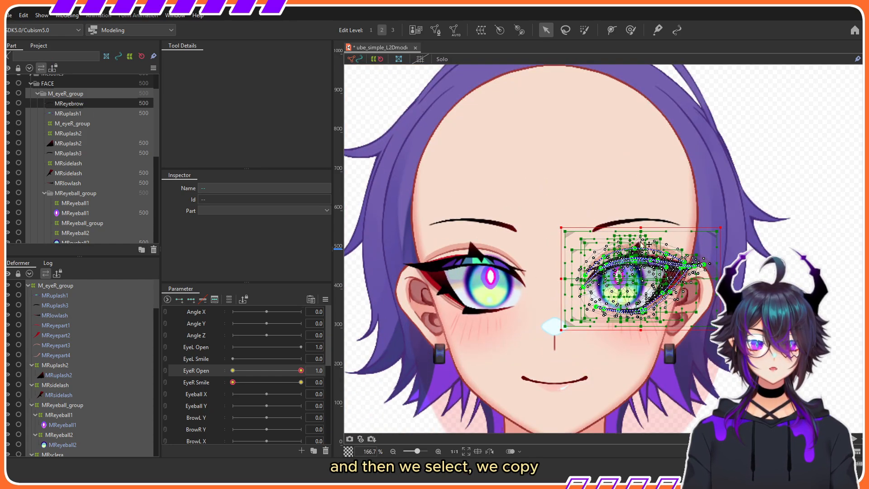
key(ctrl+c)
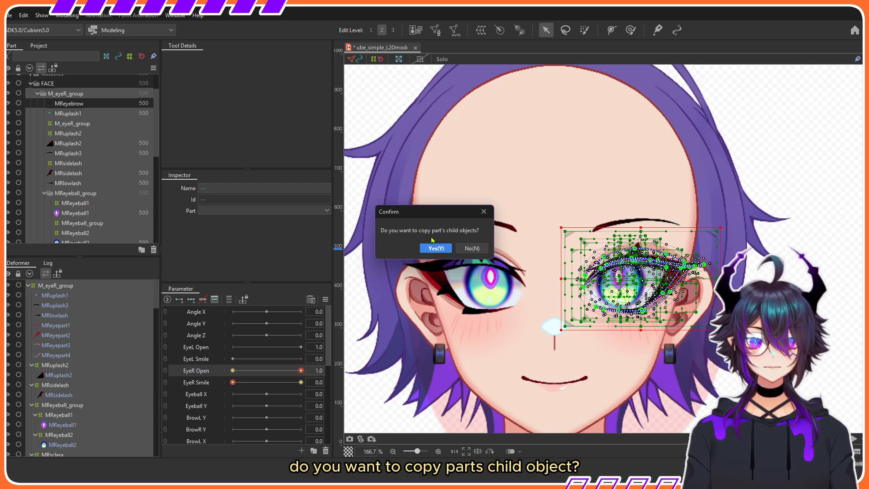
click(472, 247)
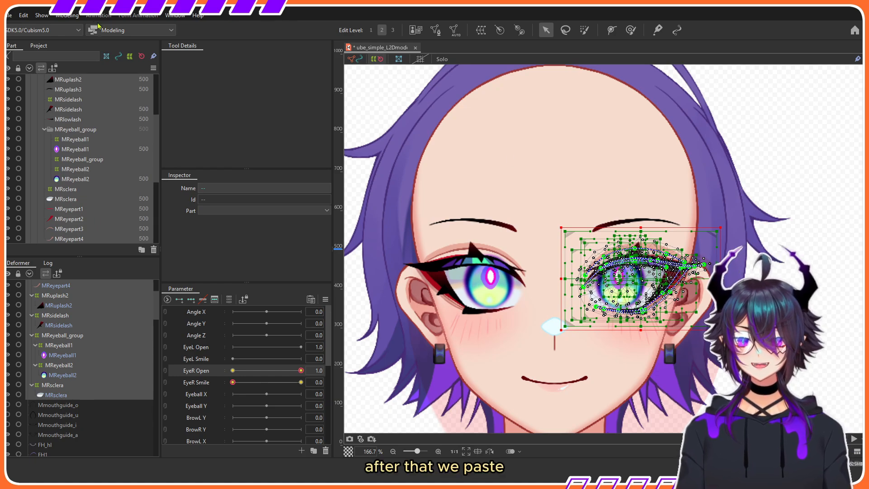
key(ctrl+v)
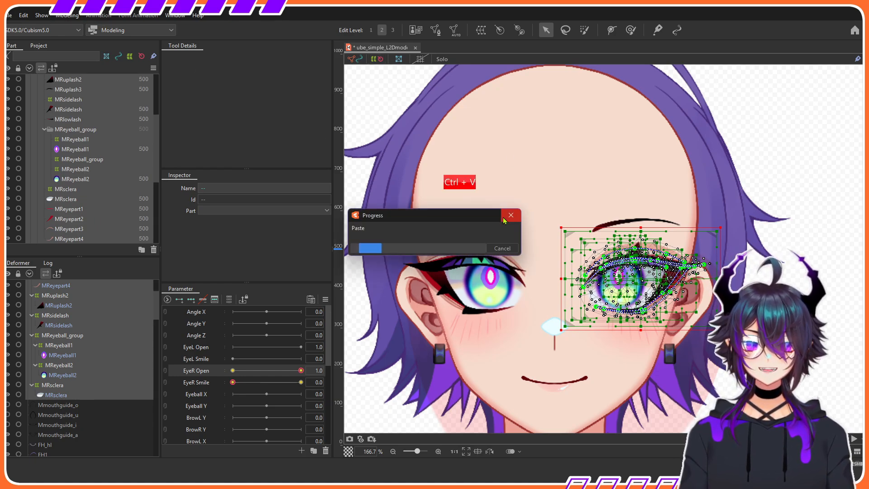
scroll(71, 156, down, 5)
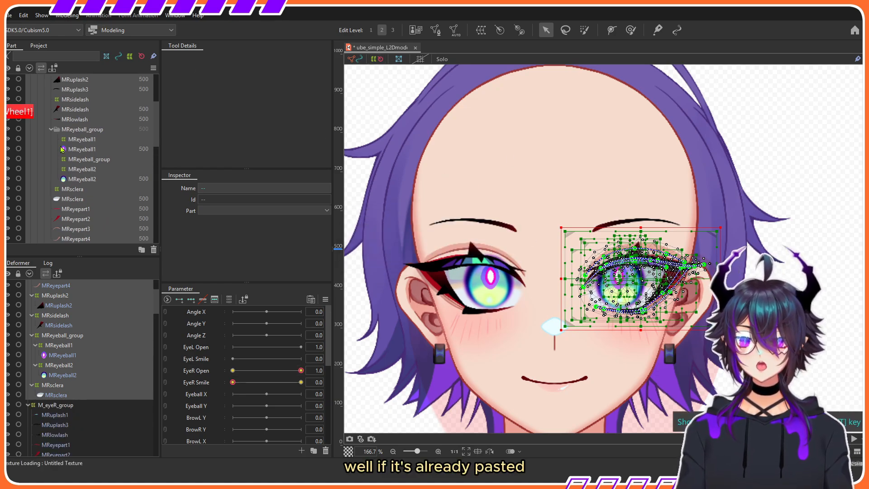
scroll(64, 149, up, 8)
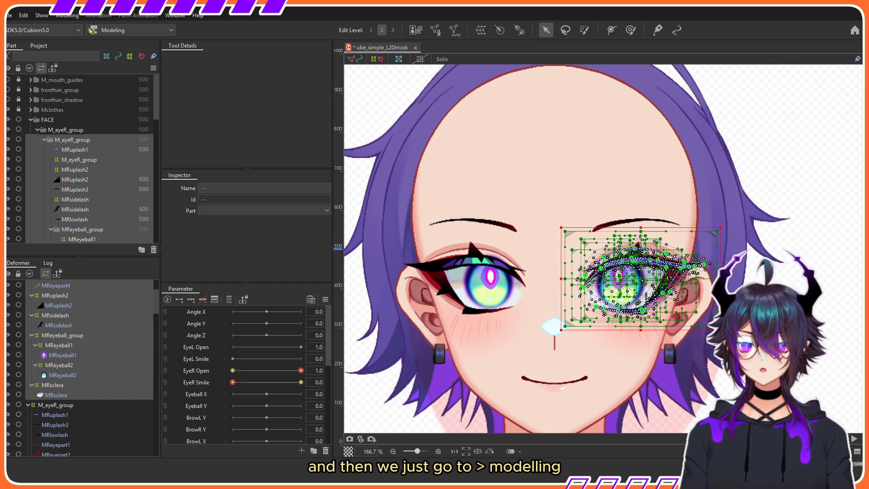
Reflect the pasted eye's form horizontally, leaving vertical reflection and the EyeR Open and EyeR Smile parameters out
click(71, 18)
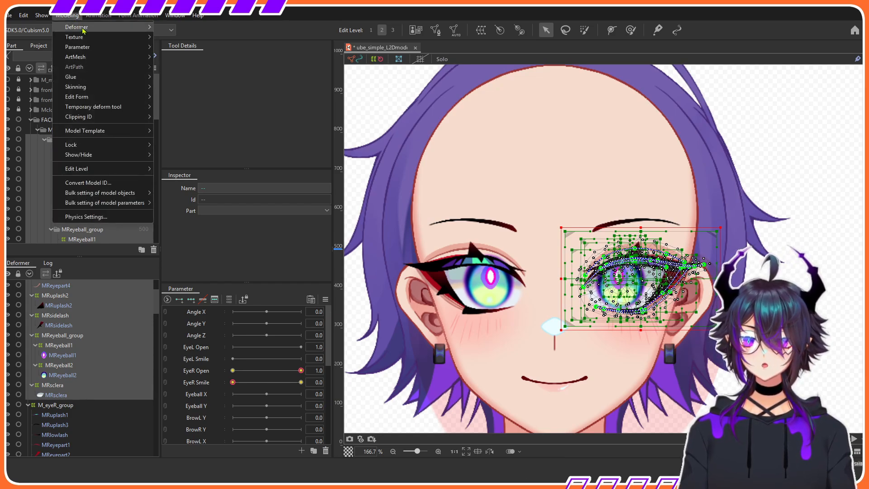
mouse_move(104, 98)
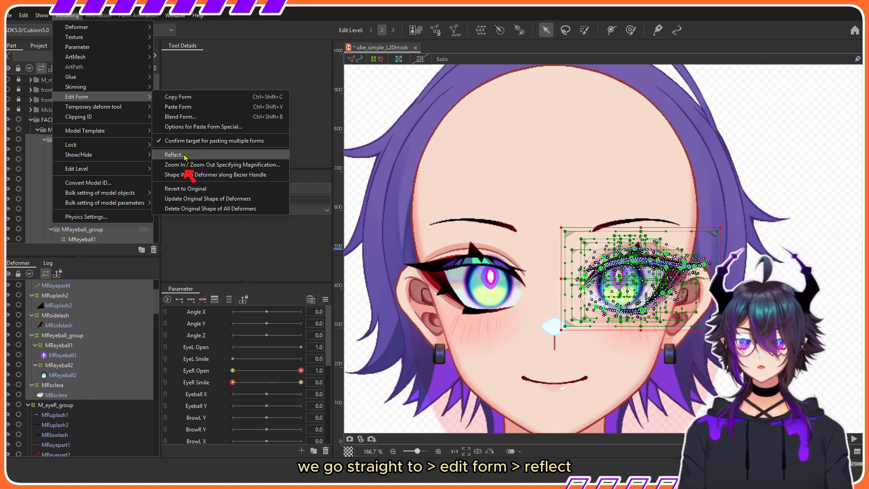
click(204, 155)
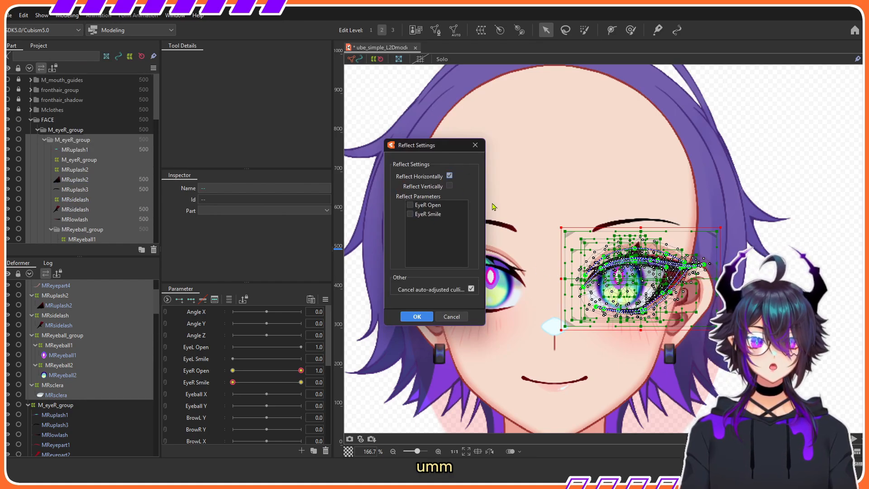
drag(430, 140, 275, 156)
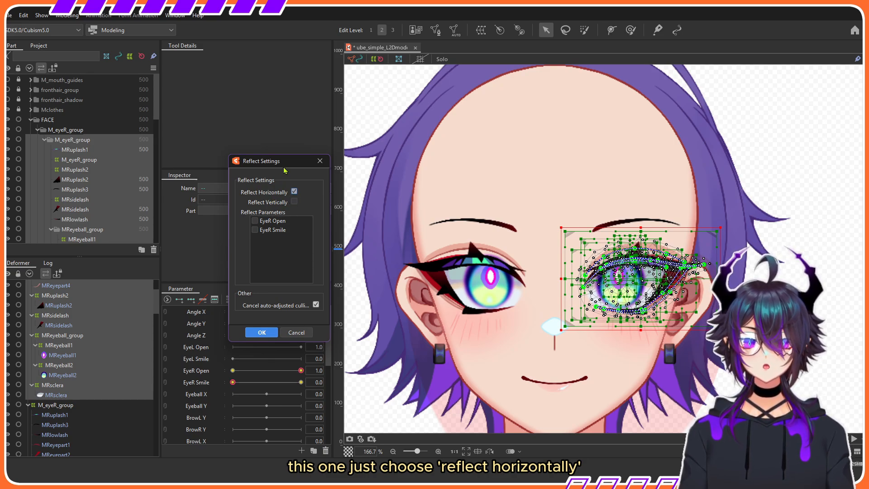
drag(285, 169, 360, 167)
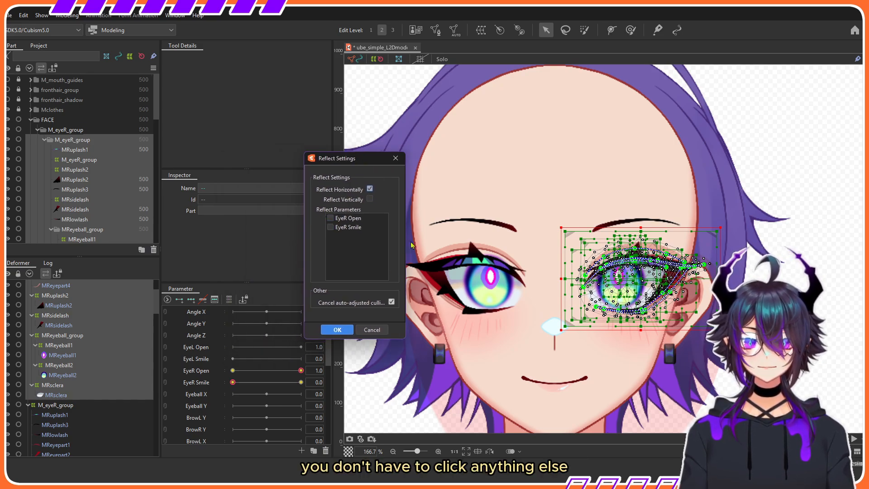
click(337, 330)
Move the duplicated M_eyeR_group part out of the original group to directly above it under FACE
scroll(470, 281, up, 5)
click(53, 151)
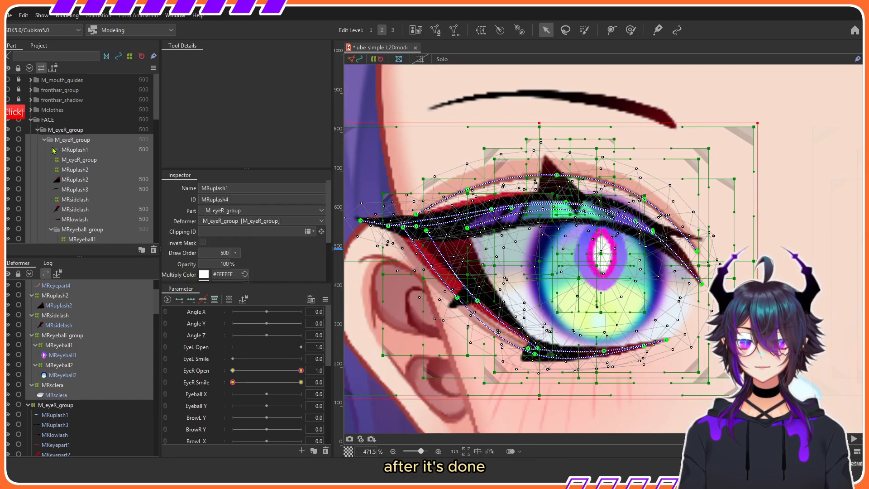
click(44, 139)
click(88, 144)
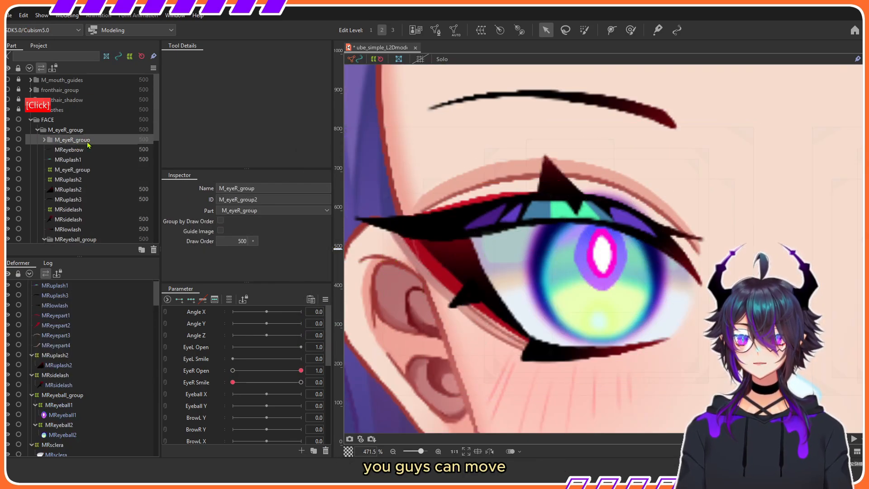
drag(87, 142, 89, 130)
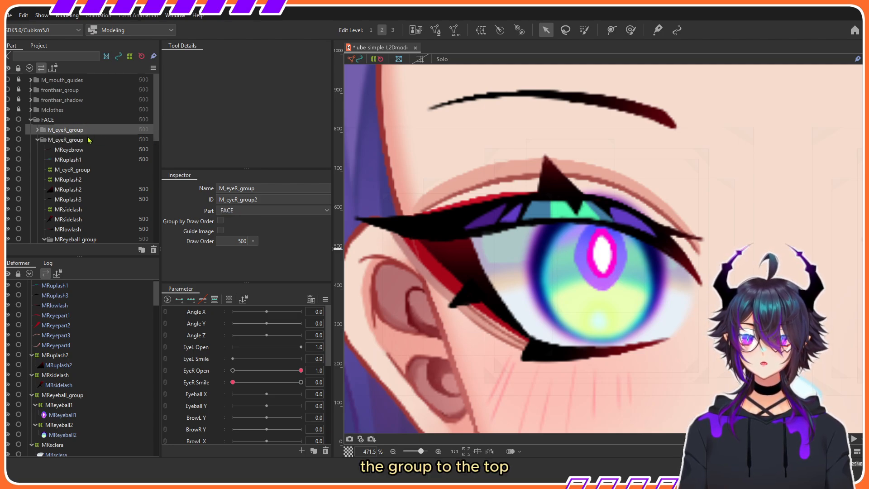
click(38, 141)
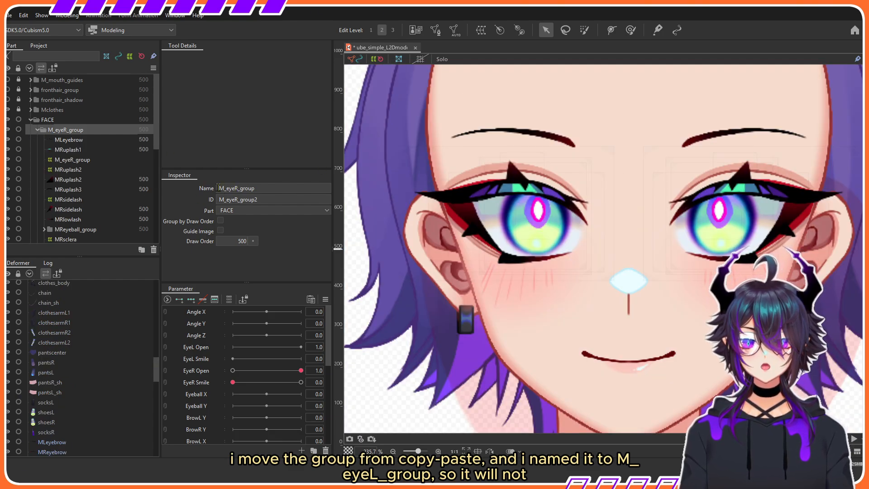
Rename the duplicated eye part group as M_eyel_group
drag(219, 188, 236, 187)
click(240, 188)
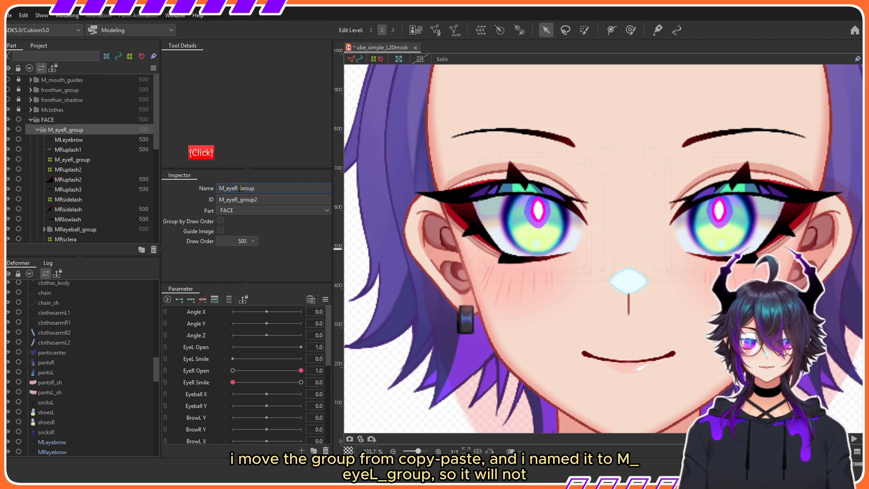
key(BackSpace)
text(L)
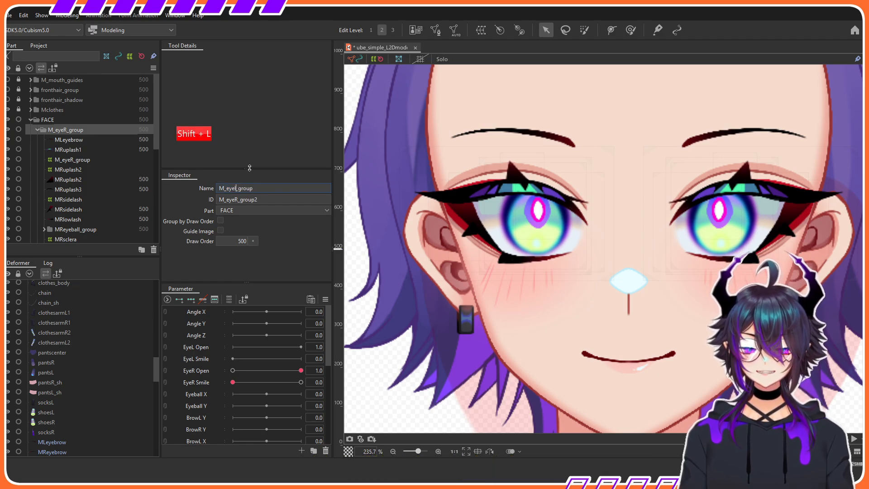
key(Return)
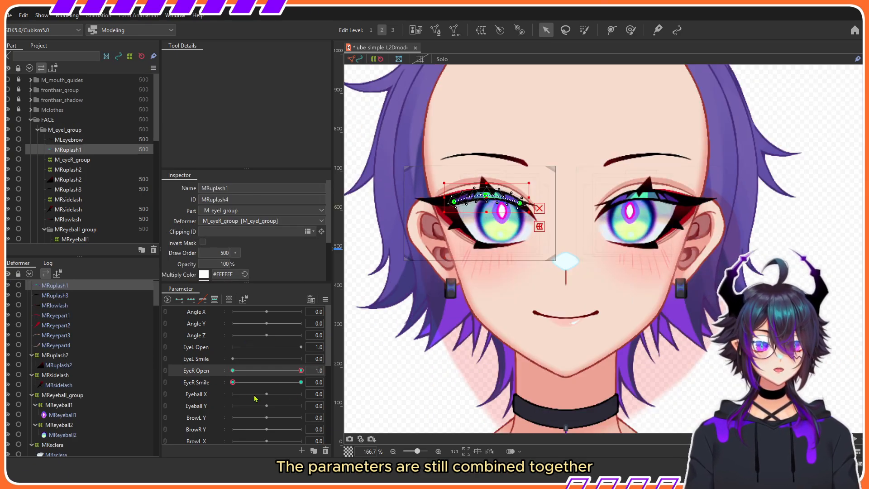
Select all objects that are keyed to the EyeR Open parameter
click(232, 383)
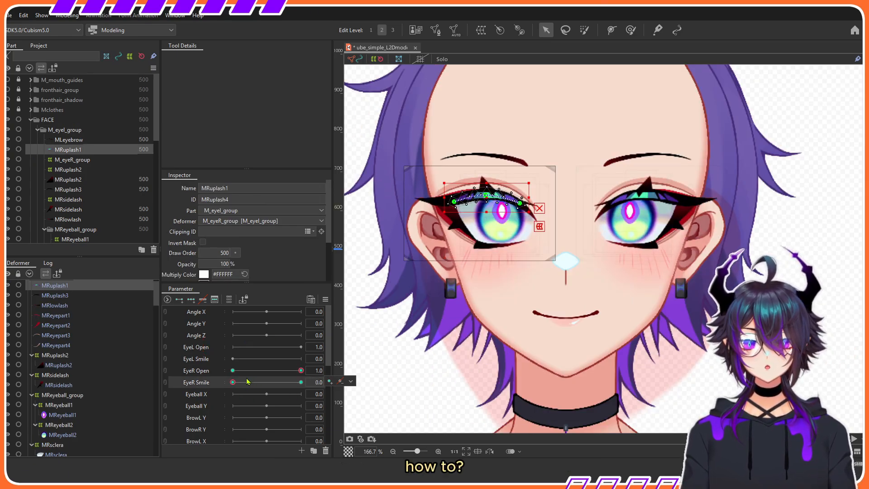
click(306, 370)
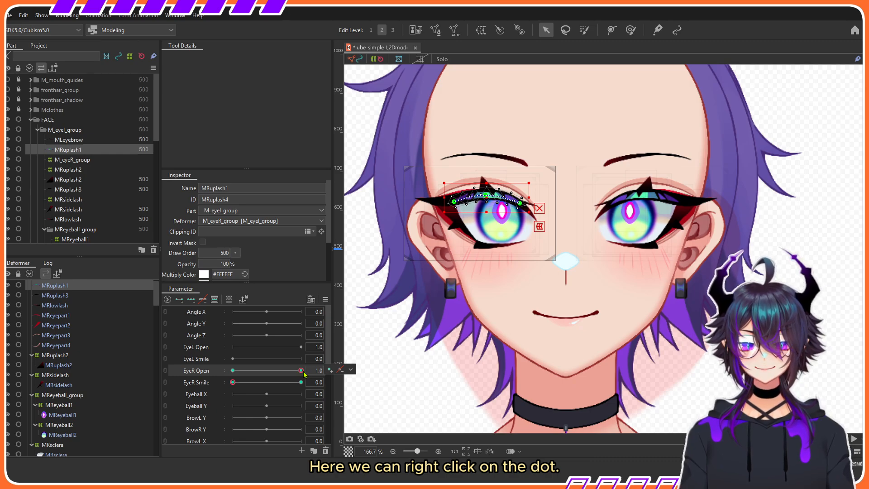
right_click(301, 370)
right_click(347, 367)
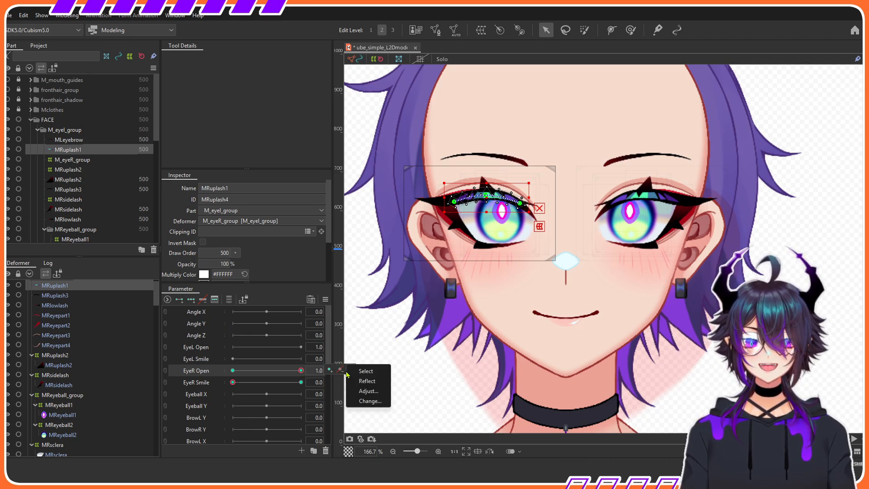
click(365, 371)
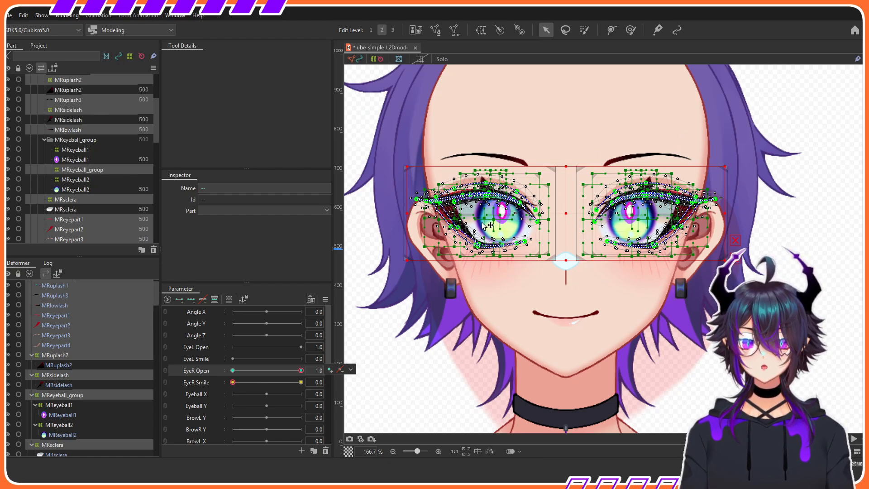
Remove the objects inside M_eyeR_group from the selection, keeping only the duplicated M_eyel_group objects selected
scroll(92, 145, up, 3)
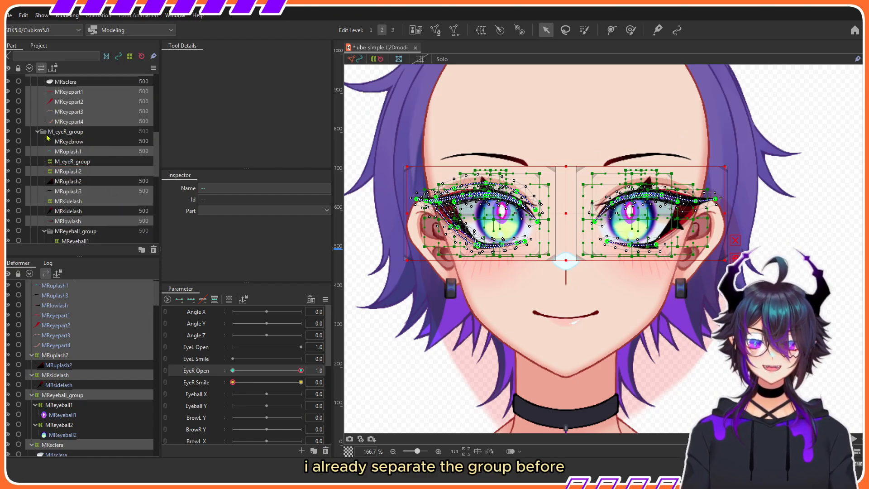
scroll(93, 156, up, 1)
scroll(82, 176, down, 1)
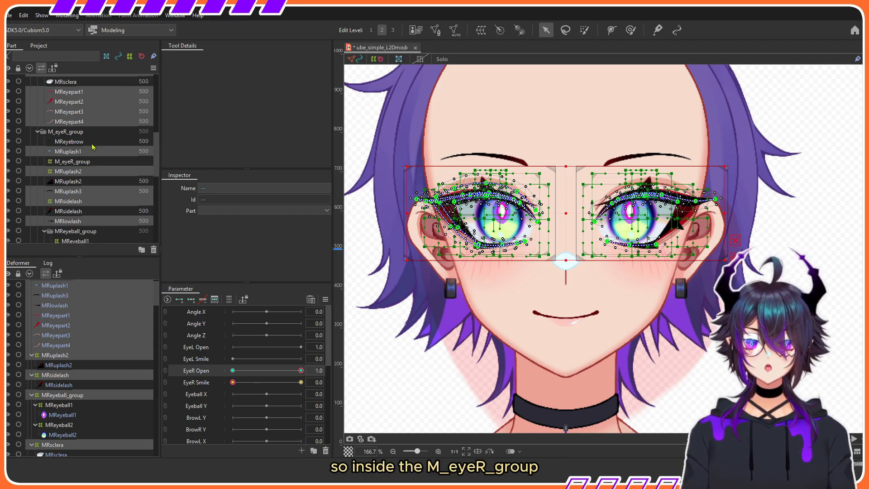
ctrl+click(91, 152)
ctrl+click(80, 175)
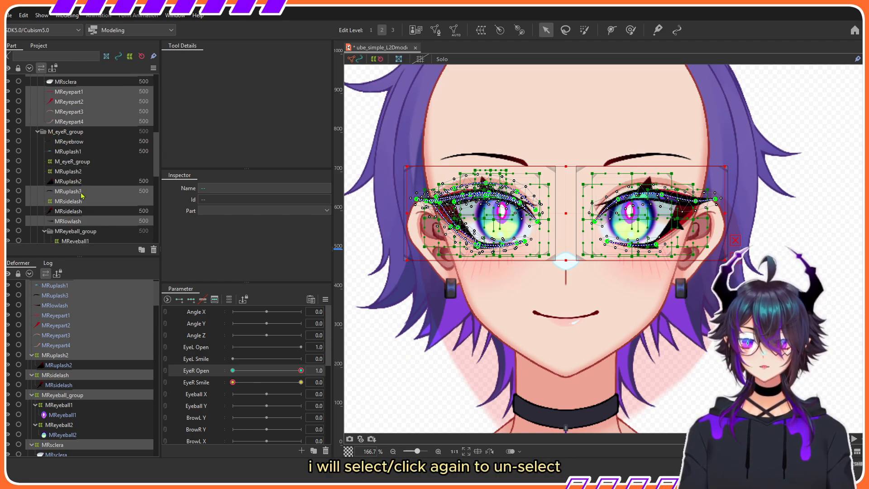
ctrl+click(78, 191)
ctrl+click(78, 208)
ctrl+click(83, 222)
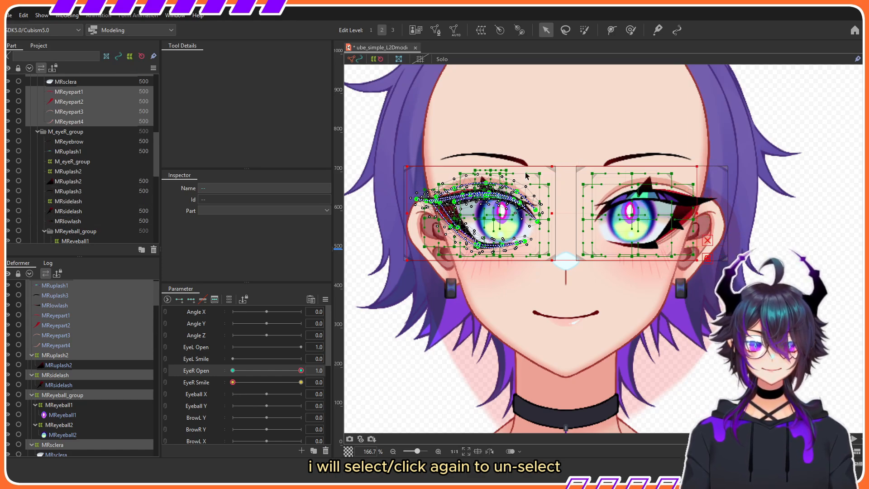
scroll(87, 210, down, 2)
scroll(86, 209, down, 2)
ctrl+click(81, 189)
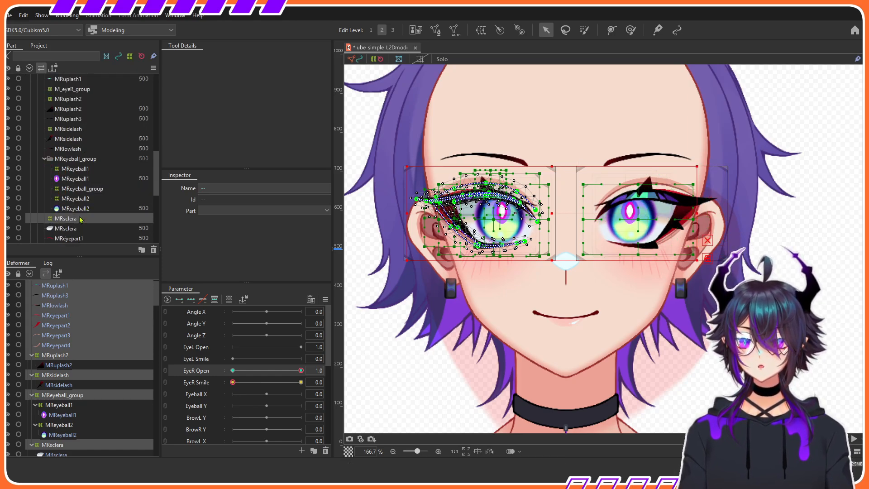
ctrl+click(82, 219)
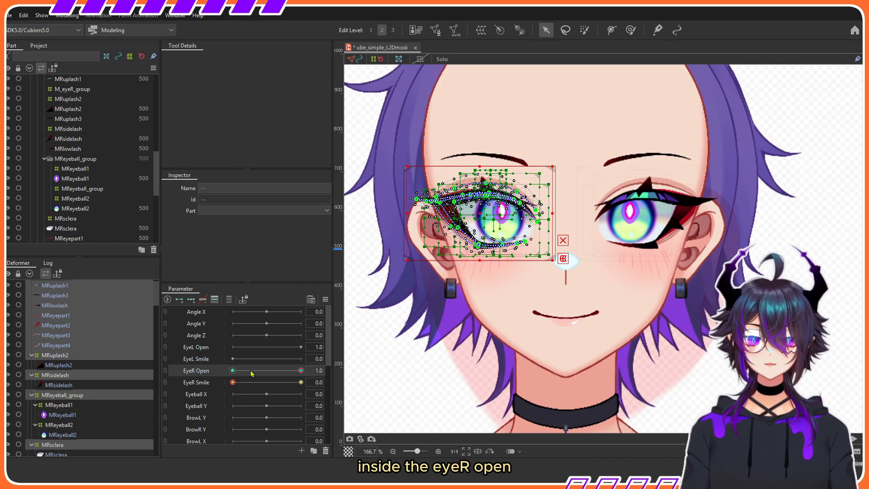
Change the selected objects' parameter from EyeR Open to EyeL Open
right_click(302, 371)
click(348, 369)
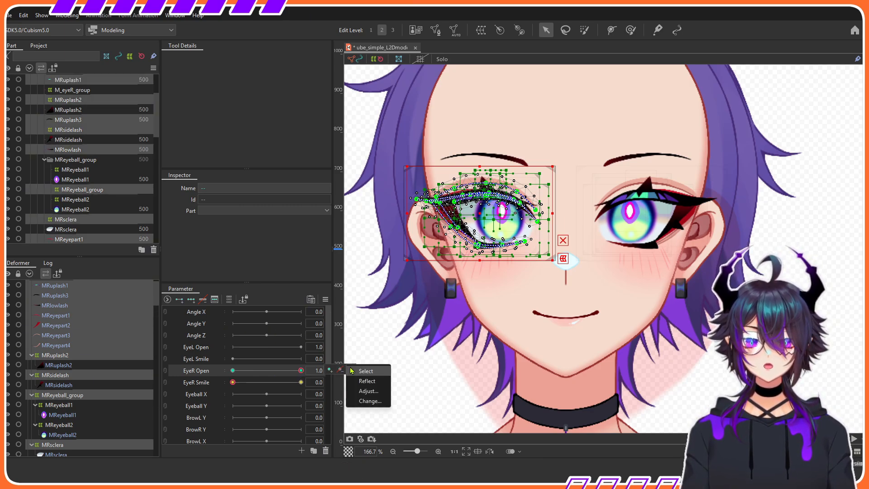
click(370, 401)
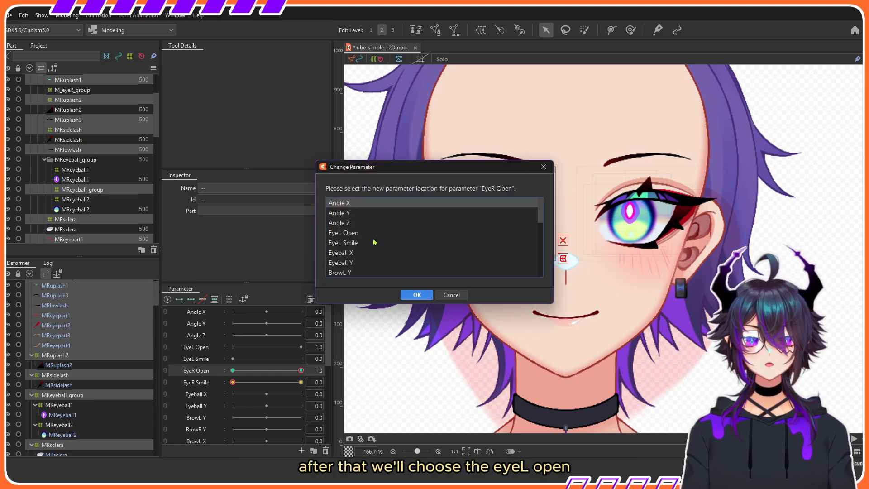
click(356, 234)
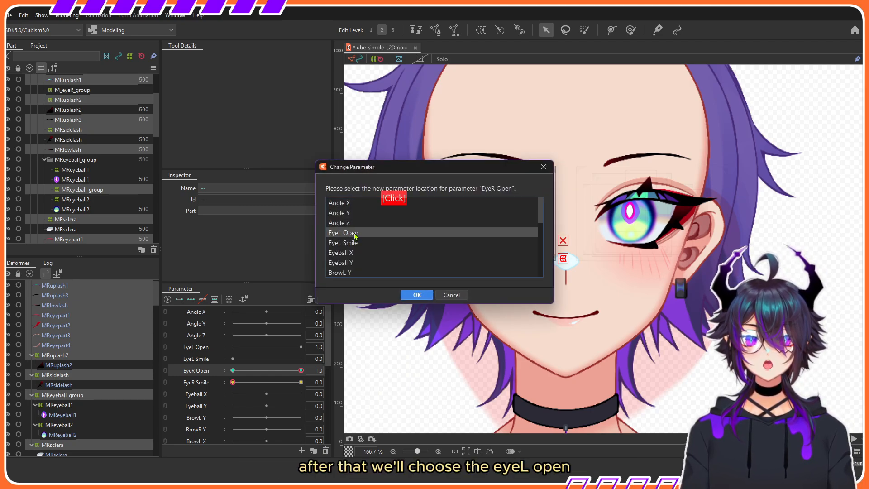
click(417, 295)
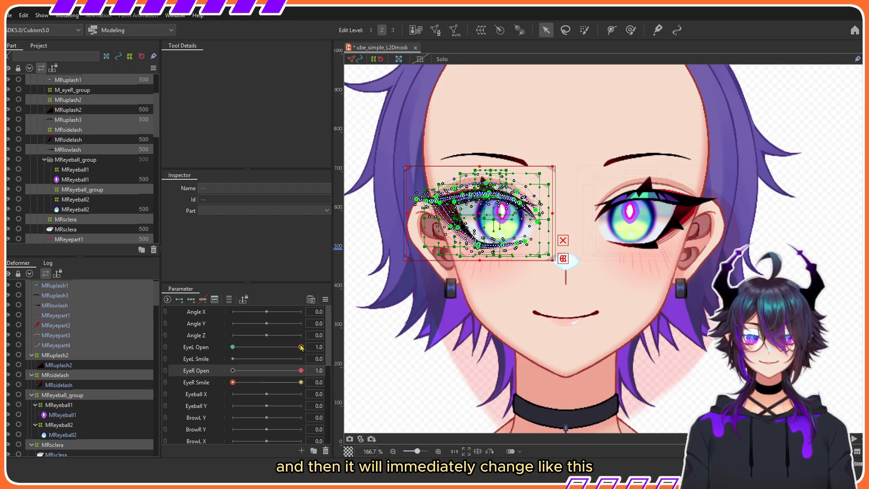
drag(302, 347, 323, 368)
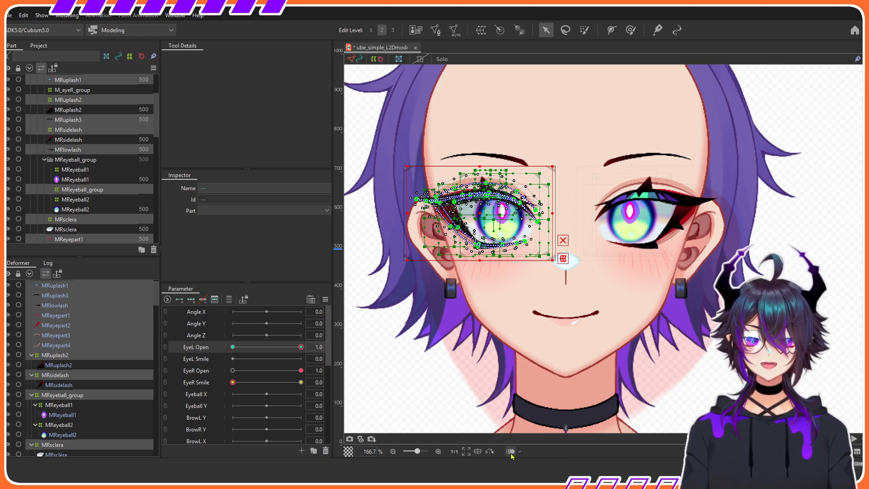
Take the MReyeball_group deformer out of the selection and change the remaining objects' parameter from EyeR Smile to EyeL Smile
drag(288, 384, 299, 392)
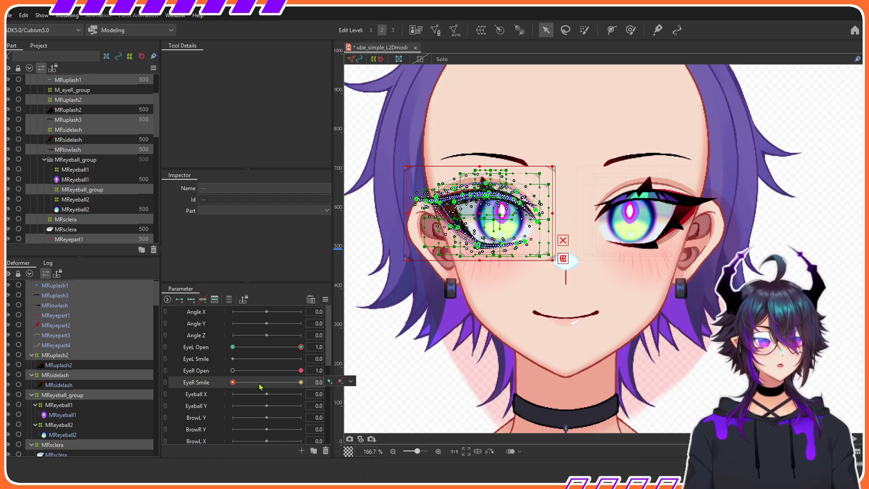
ctrl+click(103, 190)
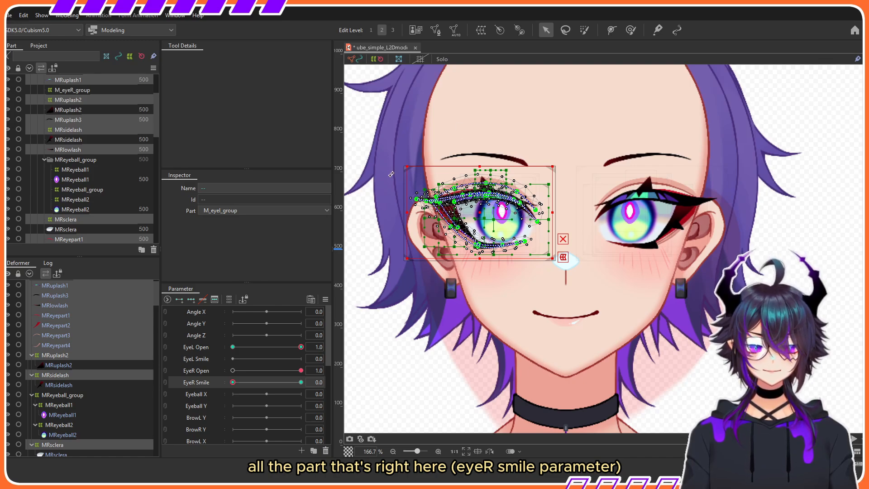
right_click(234, 384)
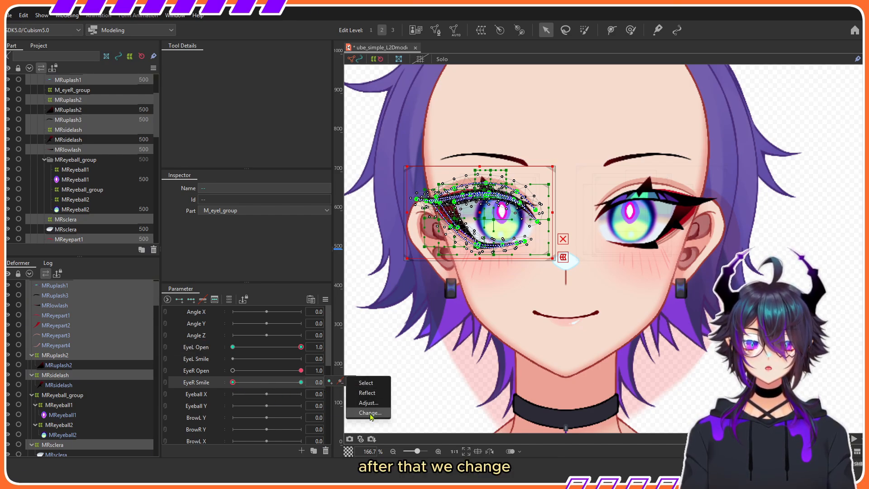
click(370, 414)
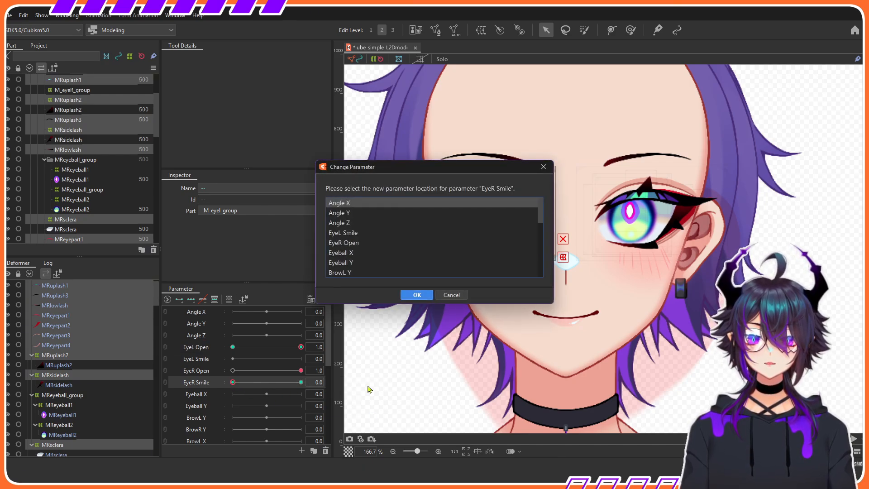
click(355, 234)
click(416, 295)
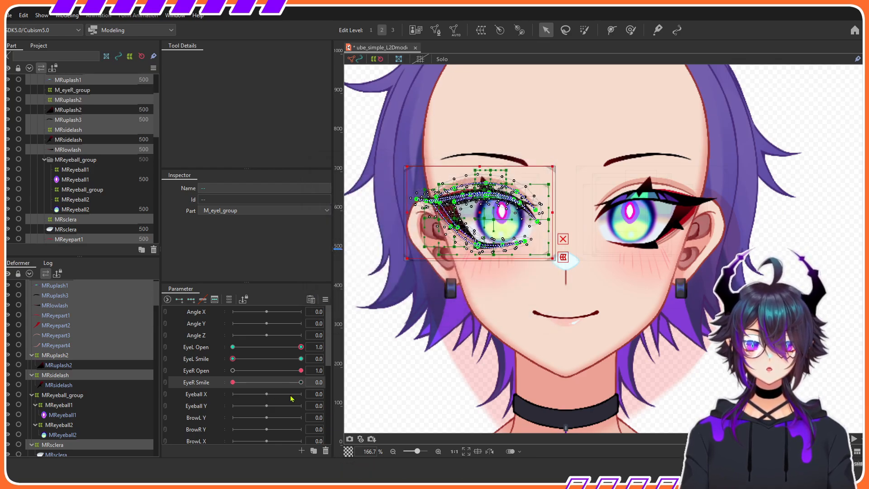
Test the duplicated eye at EyeL Open 0.0 and EyeL Smile 1.0, then preview both eyes closed with both smile parameters at 0.0
drag(233, 359, 202, 346)
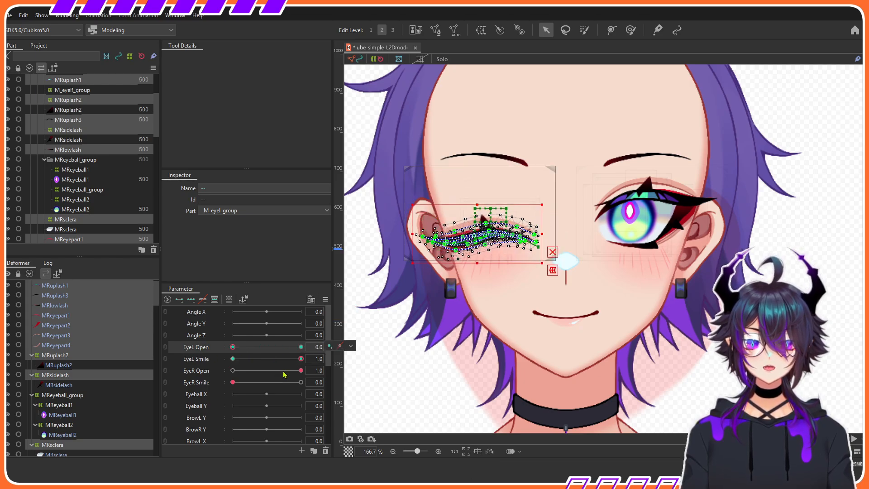
click(301, 358)
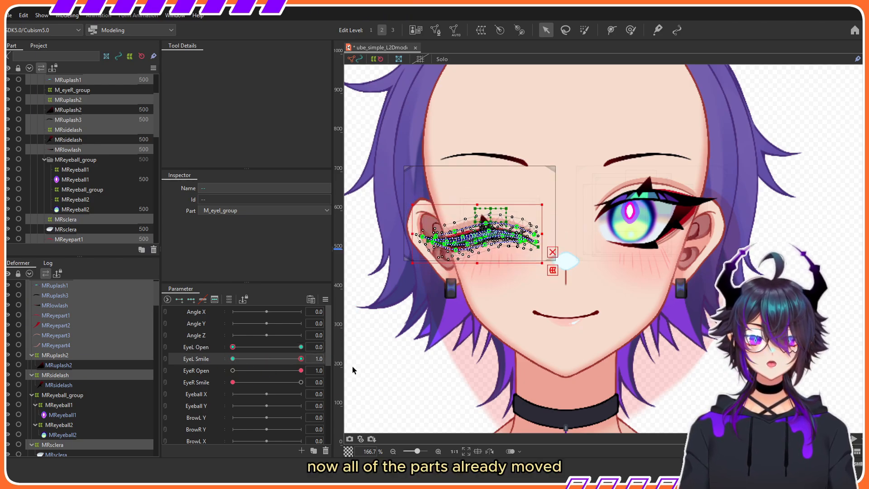
click(648, 297)
drag(301, 358, 224, 362)
drag(301, 370, 231, 371)
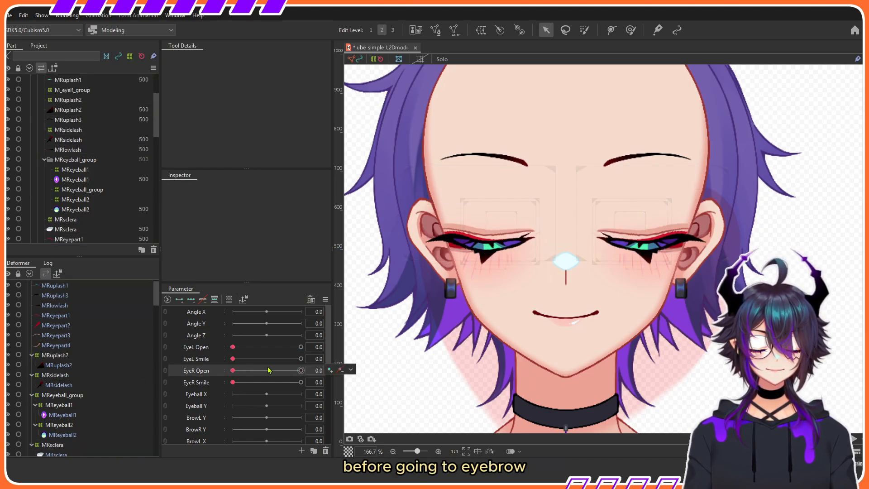
Set EyeL Open, EyeL Smile, EyeR Open and EyeR Smile to 1.0
right_click(300, 346)
right_click(301, 358)
right_click(301, 370)
right_click(301, 381)
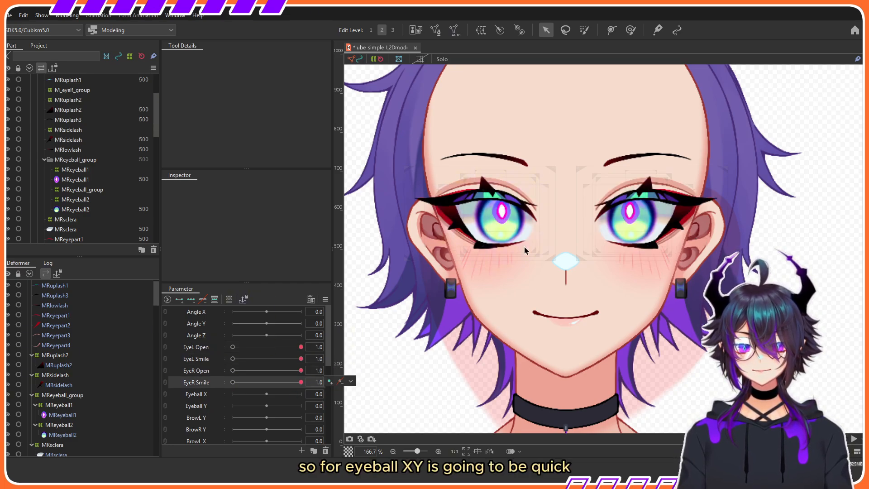
Create a 5 × 5 parent warp deformer for each eyeball group, named MLeyeball_group_eyeballXY and MReyeball_group_eyeballXY
scroll(496, 224, up, 2)
click(488, 208)
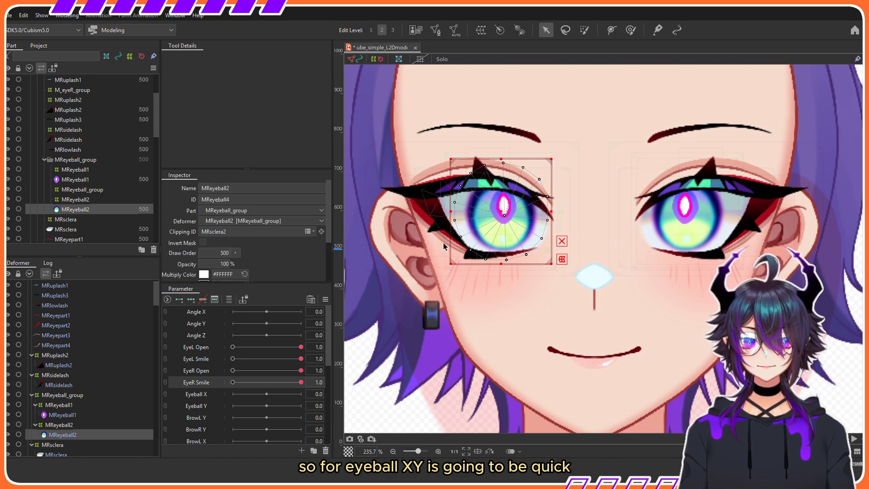
click(89, 189)
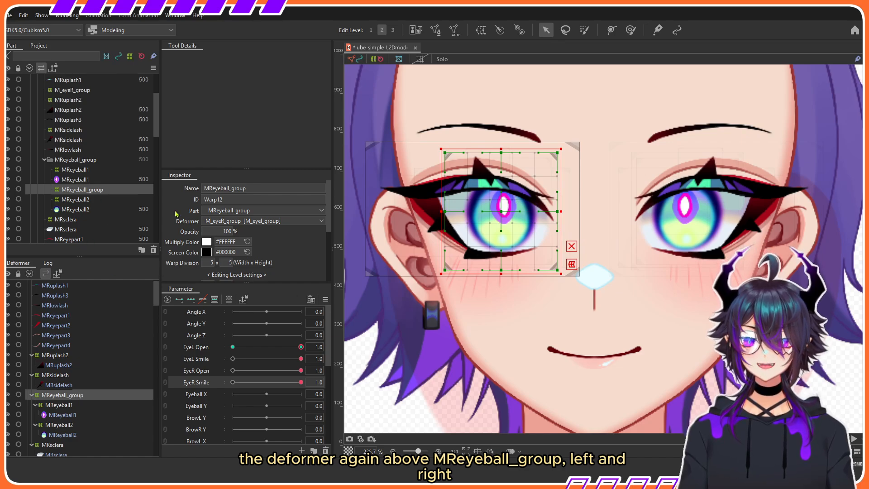
click(481, 30)
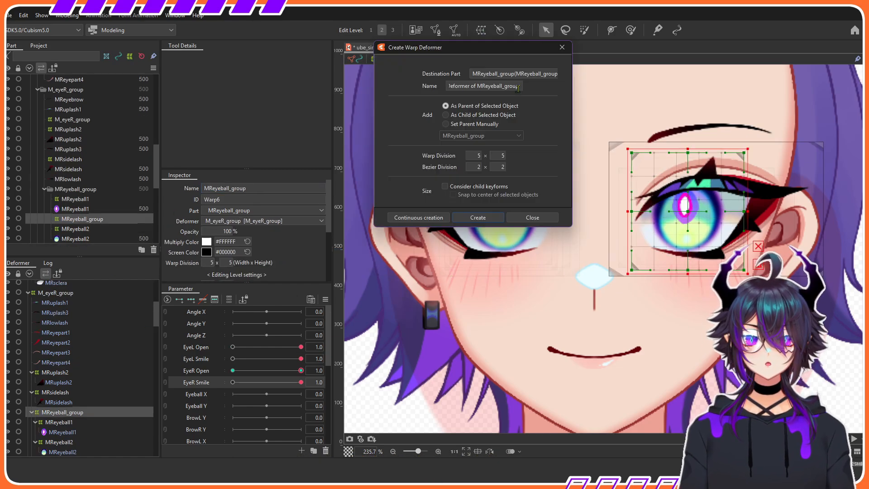
text(MReyeball_group_eyeballXY)
click(442, 219)
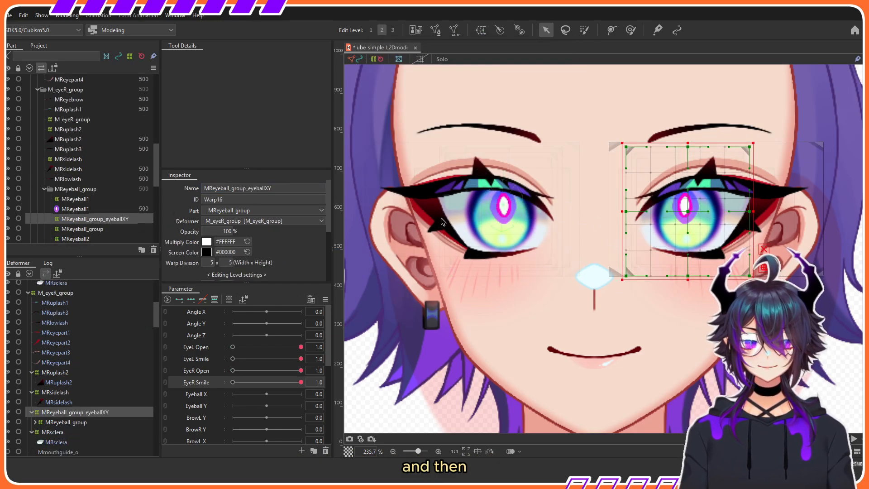
Select both eyeballXY warp deformers and add three keys for them on the Eyeball X parameter
scroll(57, 377, up, 3)
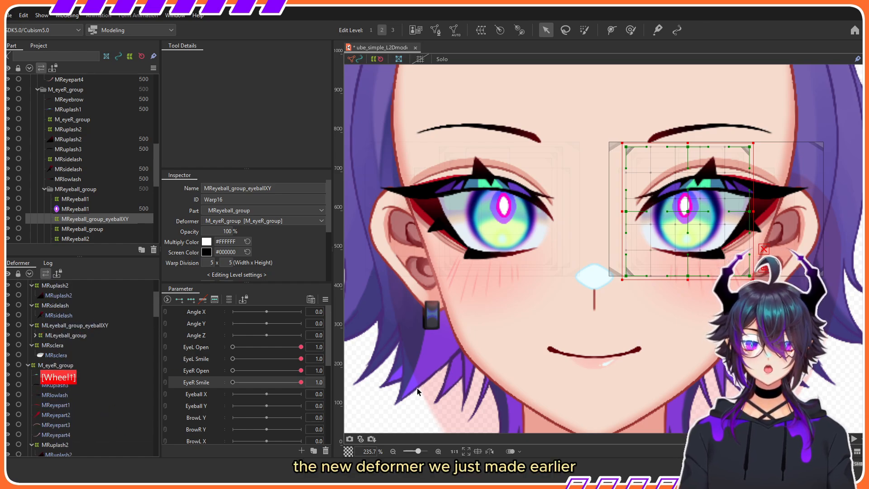
scroll(100, 363, down, 3)
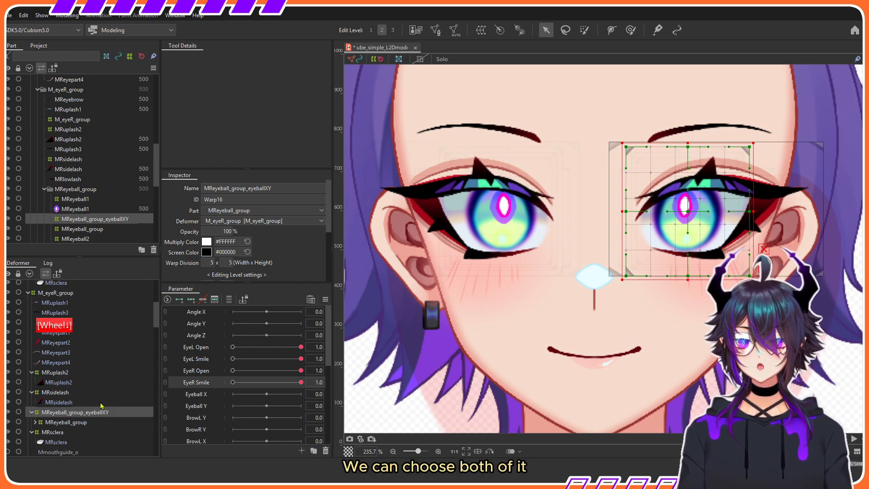
scroll(91, 397, up, 3)
ctrl+click(75, 325)
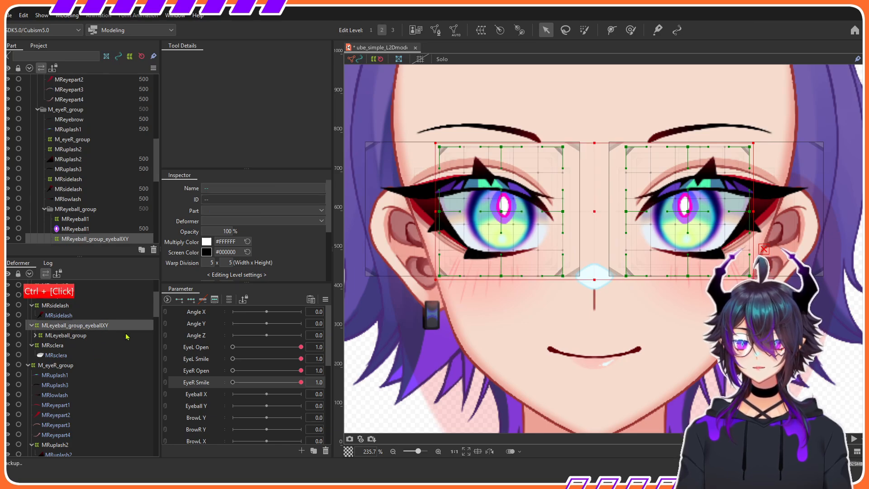
scroll(81, 334, up, 2)
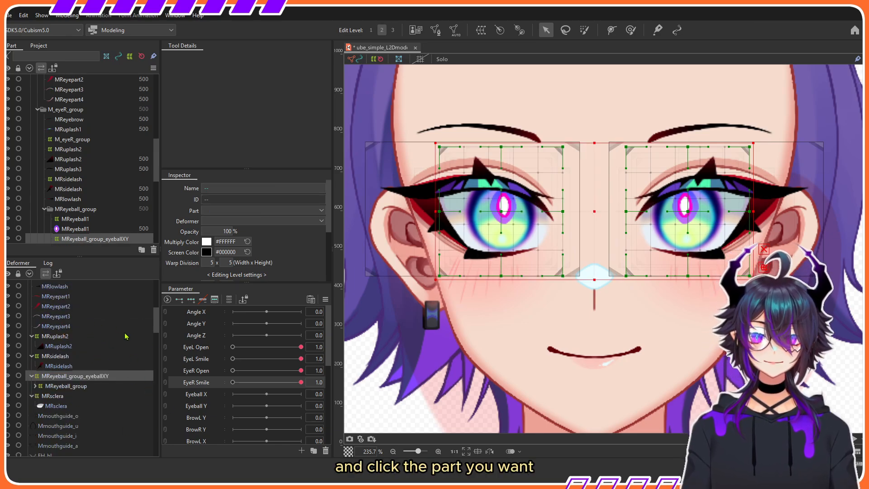
click(201, 394)
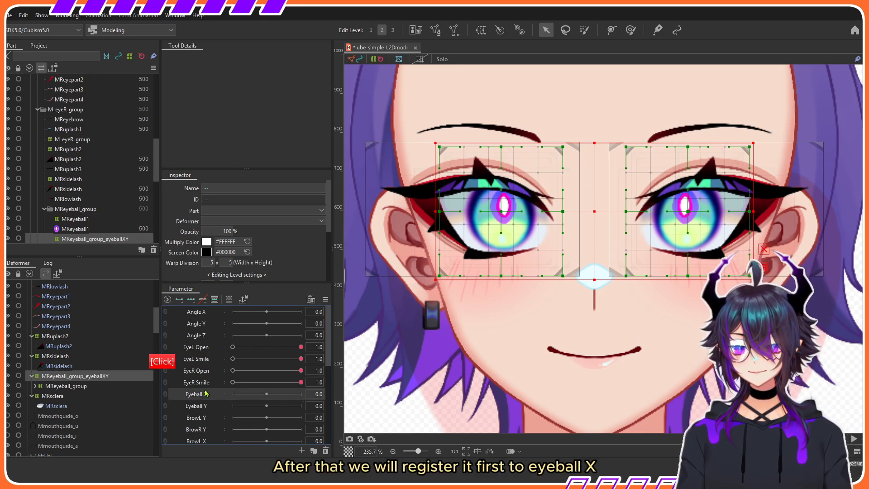
click(191, 300)
At Eyeball X -1.0, shift both eyeball warp deformers horizontally to the left, and return Eyeball X to 0.0
click(245, 394)
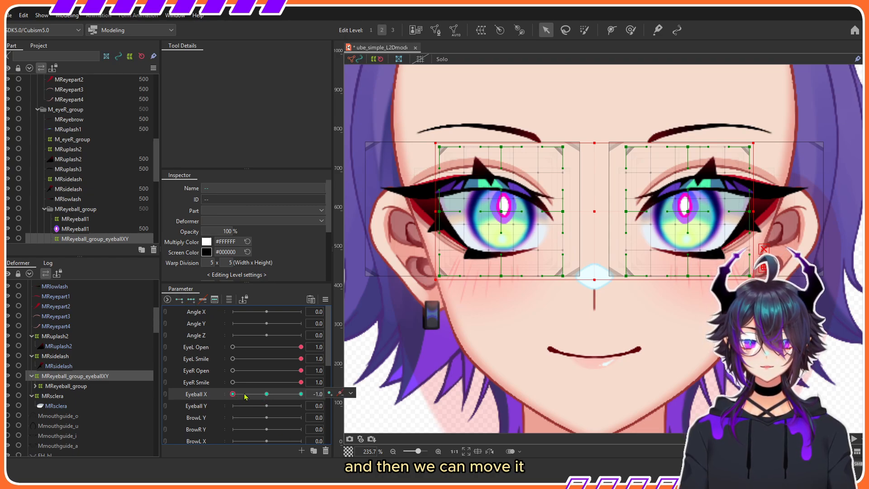
drag(594, 211, 576, 211)
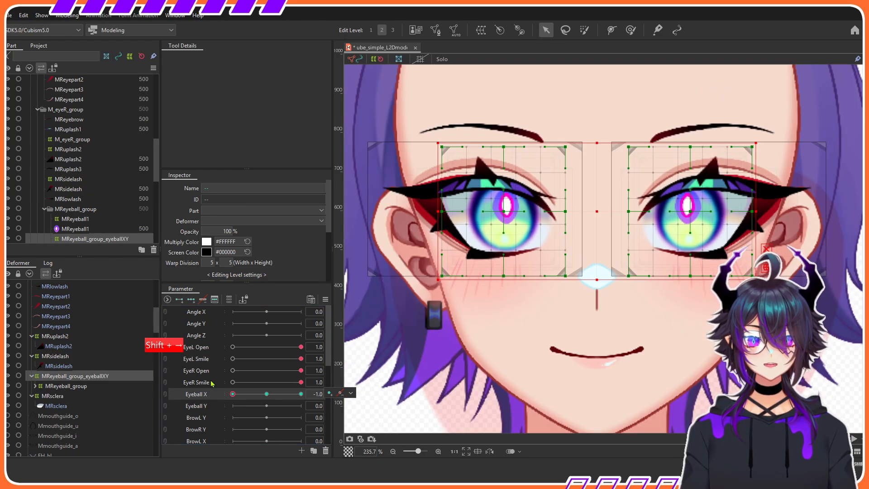
click(267, 394)
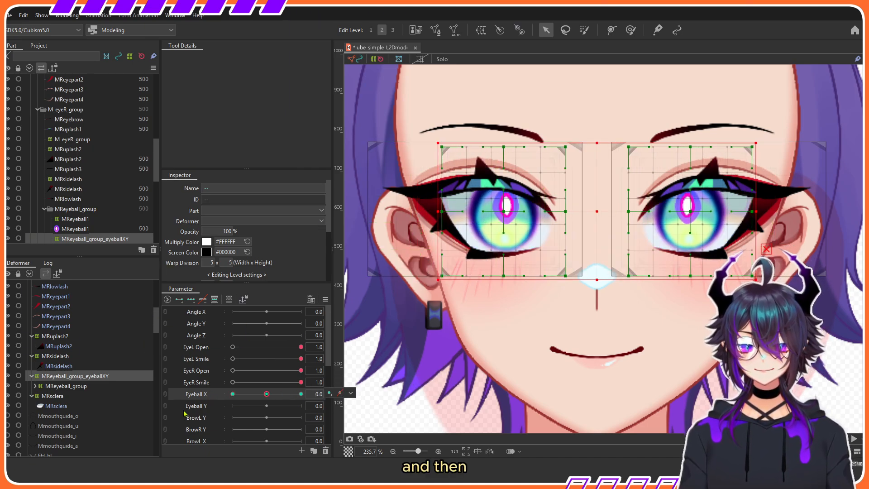
Add three keys for both eyeball deformers on Eyeball Y and pose their vertical movement at -1.0 and 1.0
click(201, 406)
click(191, 299)
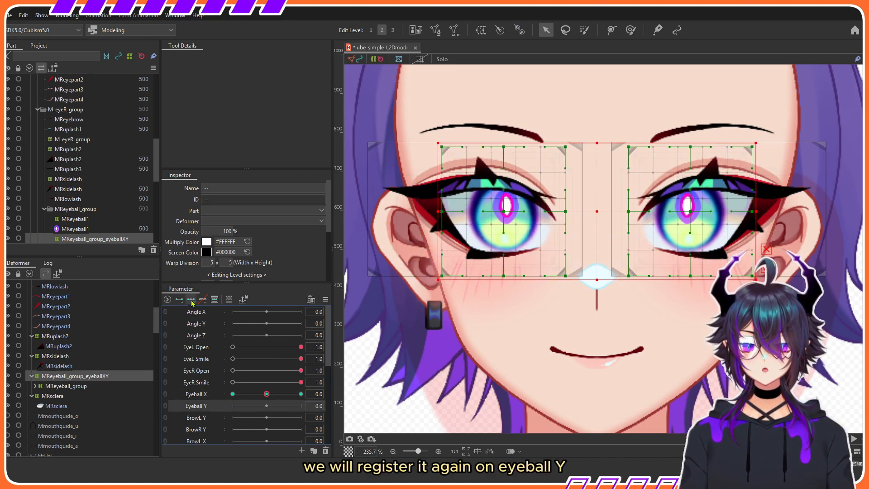
click(233, 406)
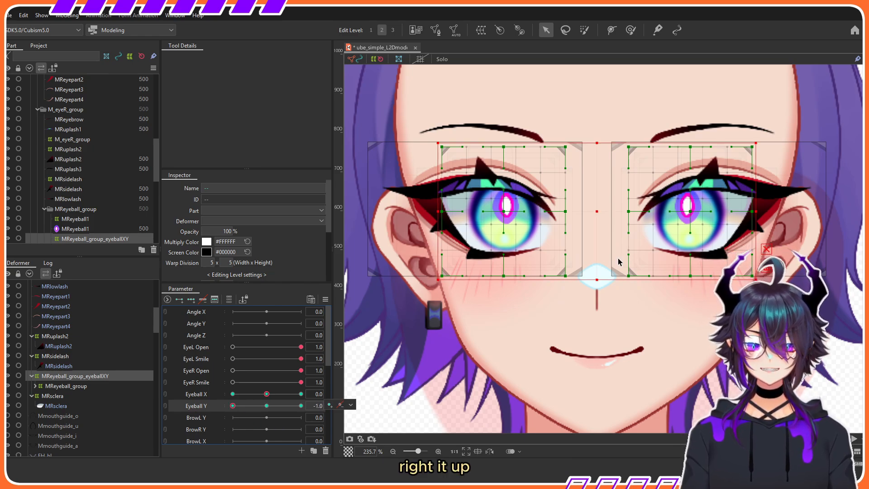
click(301, 406)
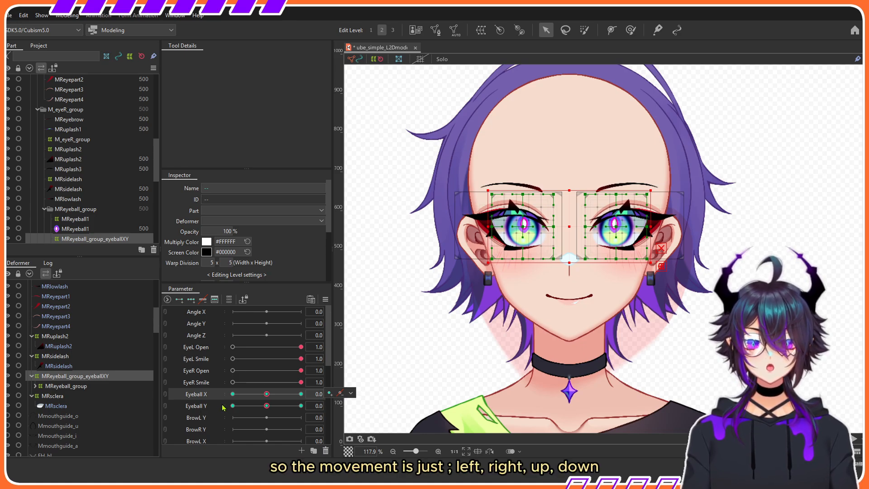
Combine the Eyeball X and Eyeball Y parameters into one grid, test the sideways eye movement and reset it to the default
click(165, 394)
drag(267, 410, 233, 412)
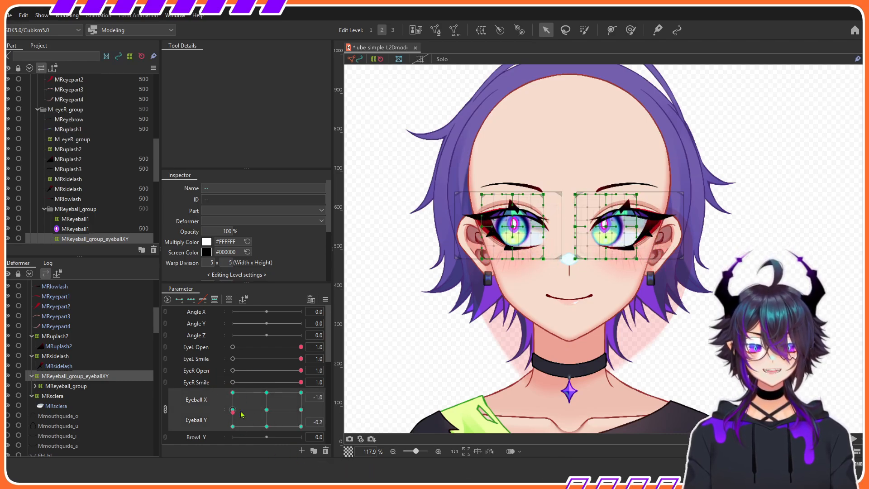
right_click(299, 409)
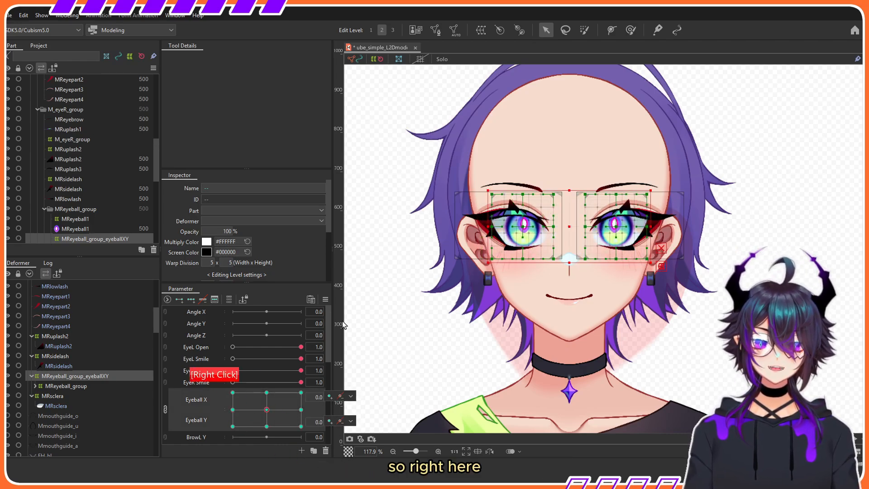
Synthesize the corner forms of the combined Eyeball X/Y parameters and test a diagonal eye movement
click(325, 299)
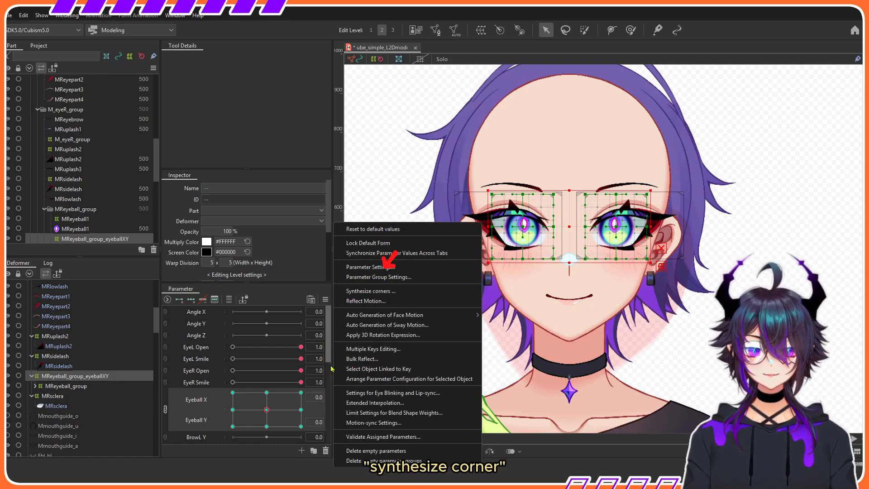
click(411, 294)
click(421, 324)
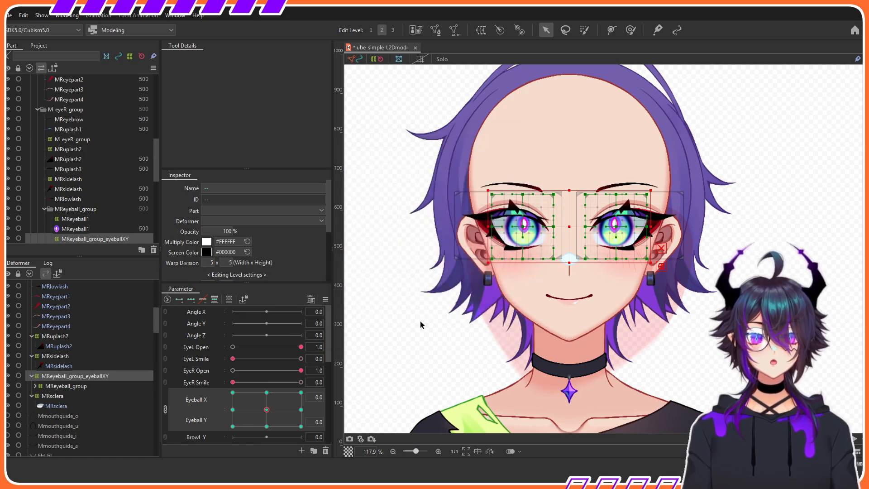
drag(266, 410, 172, 464)
Select both eyebrows, MLeyebrow and MReyebrow, and compare their meshes and the available brow parameters
scroll(534, 160, up, 2)
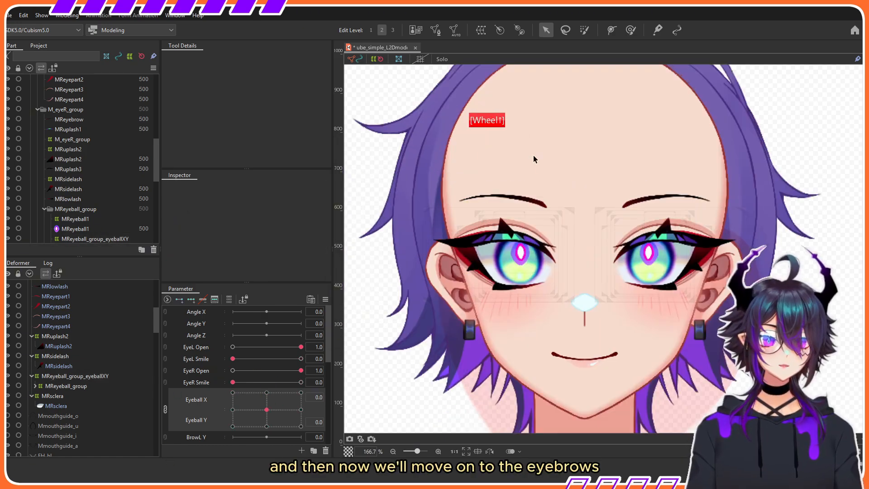
click(632, 205)
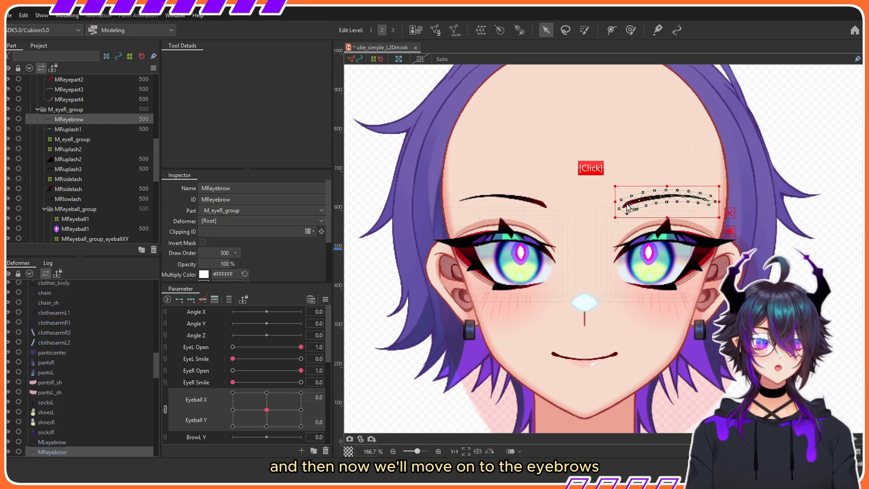
ctrl+click(536, 203)
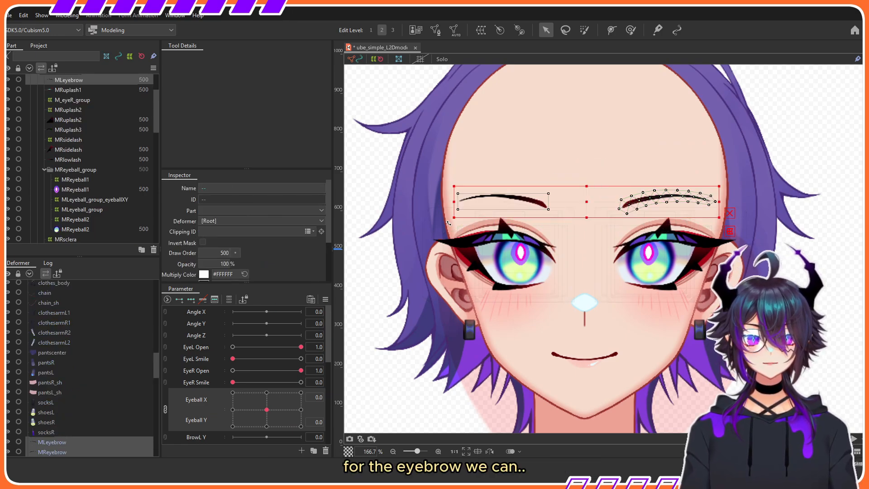
scroll(293, 374, down, 2)
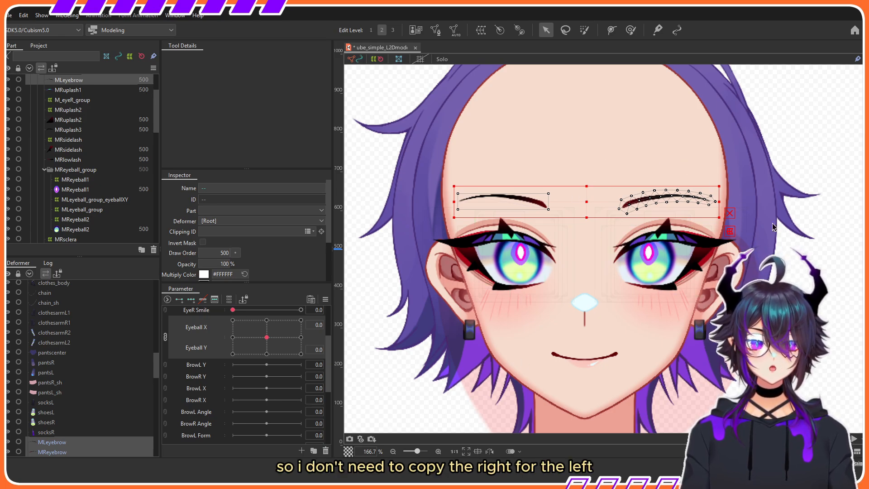
scroll(762, 205, up, 2)
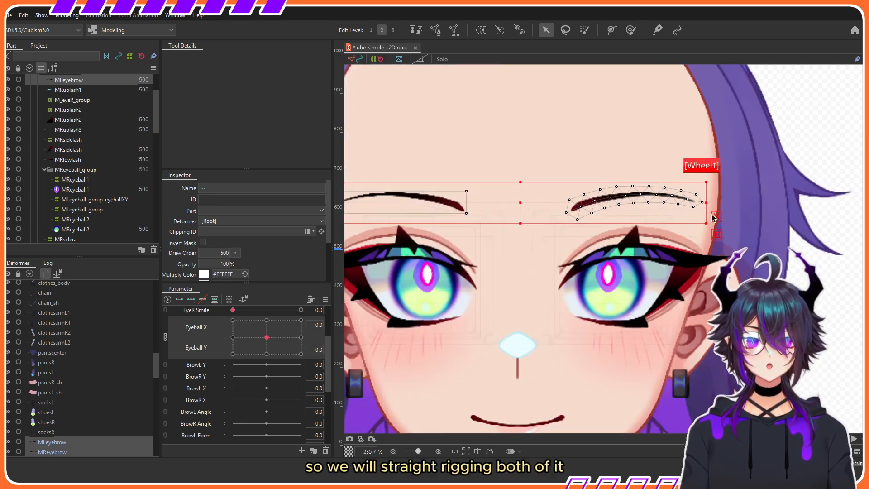
scroll(751, 209, down, 2)
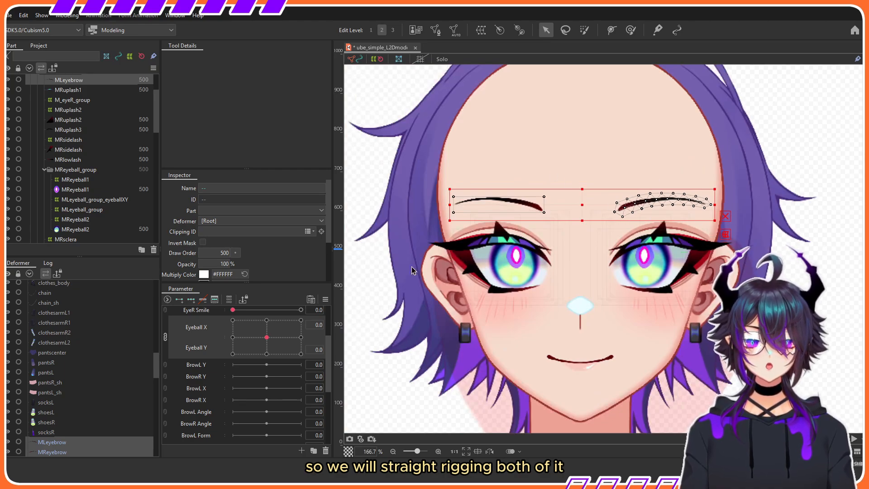
scroll(541, 208, up, 2)
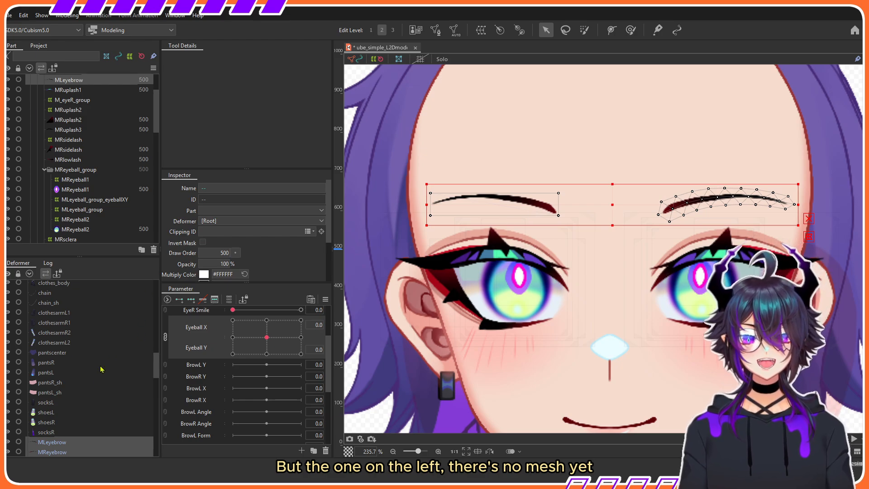
Copy the MReyebrow mesh, and erase the default box mesh of MLeyebrow in mesh editing
click(52, 441)
click(59, 452)
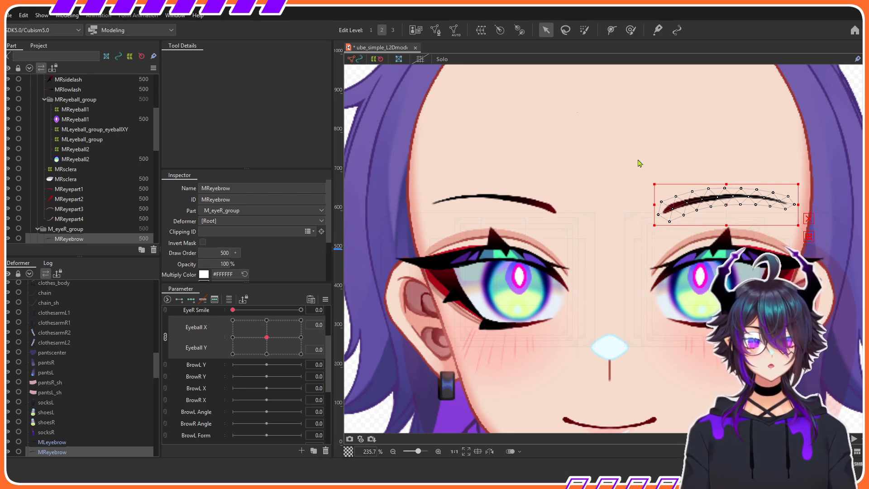
key(ctrl+c)
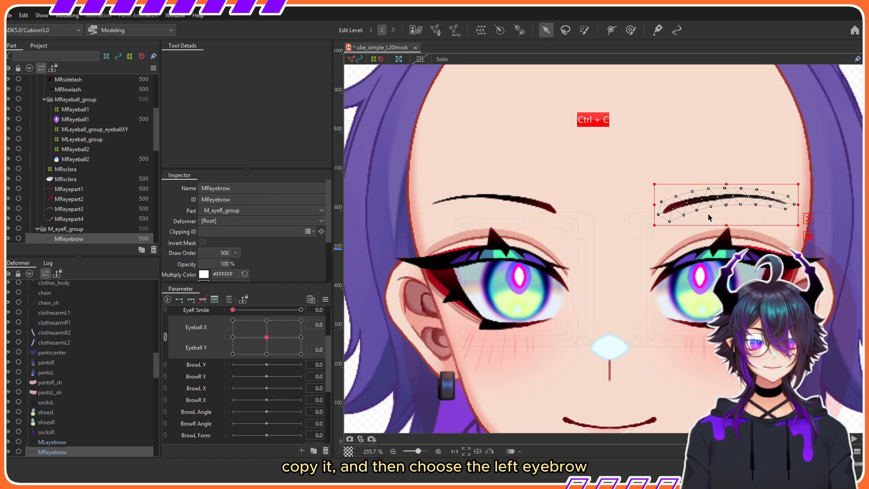
click(537, 204)
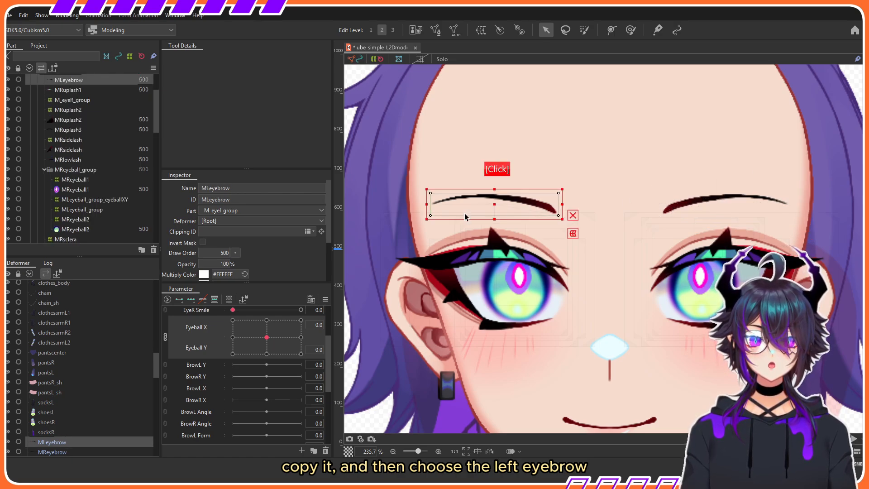
double_click(493, 205)
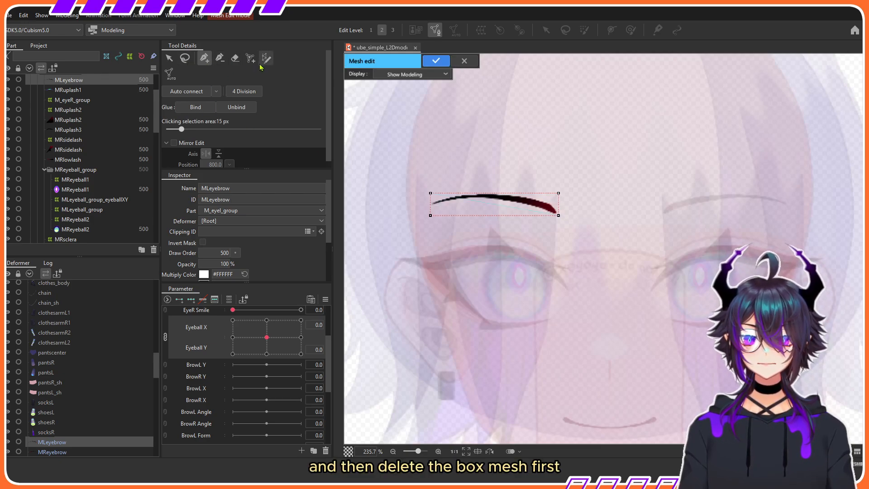
click(236, 58)
drag(398, 164, 606, 203)
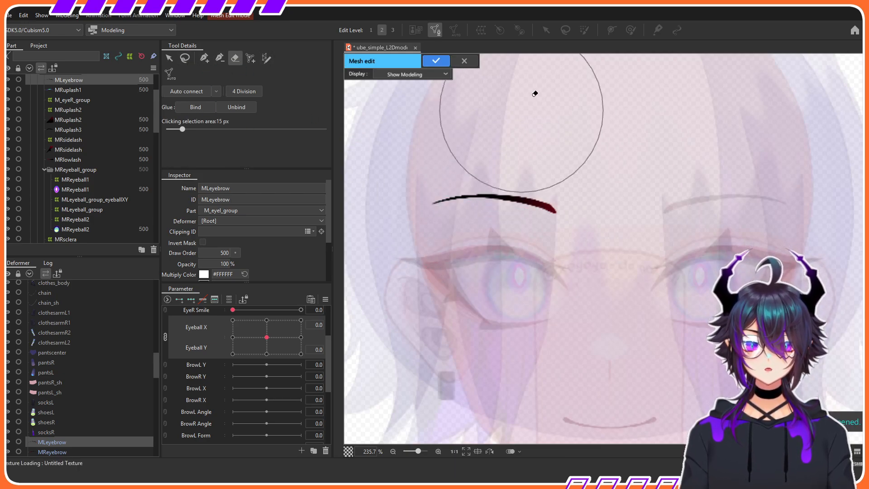
Paste the copied mesh into MLeyebrow, reflect it horizontally onto the left eyebrow and finish the mesh edit
key(ctrl+v)
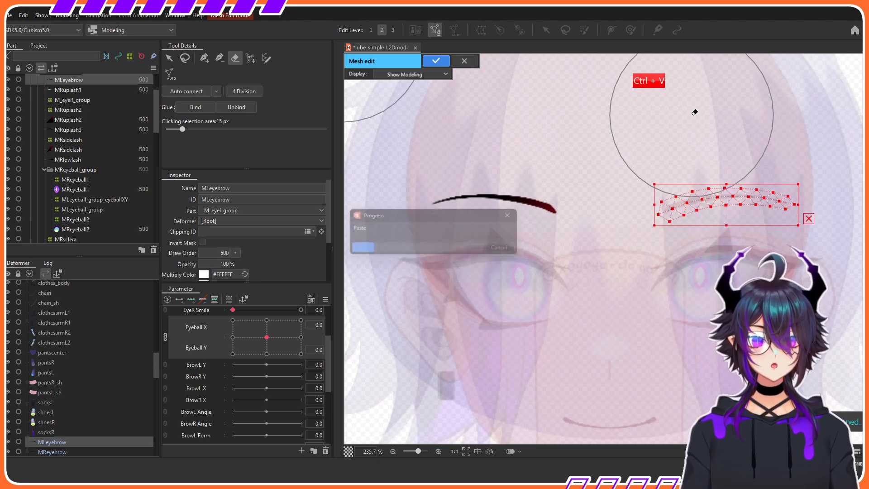
right_click(726, 202)
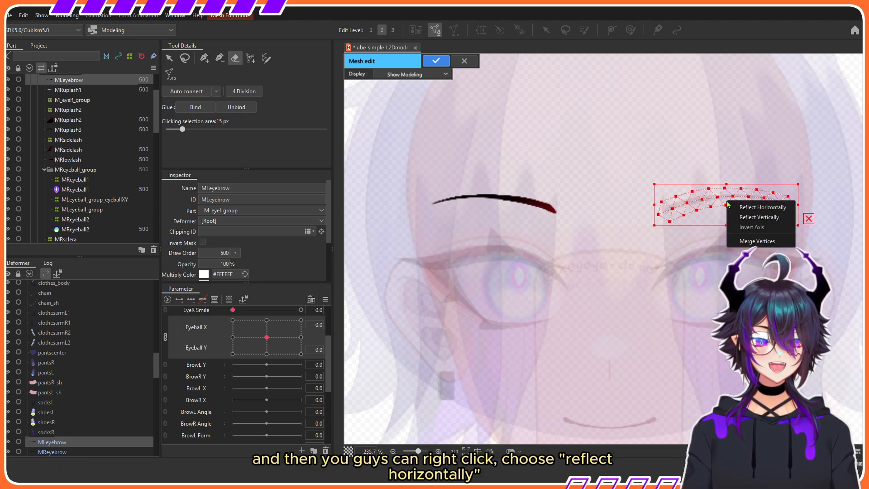
click(739, 207)
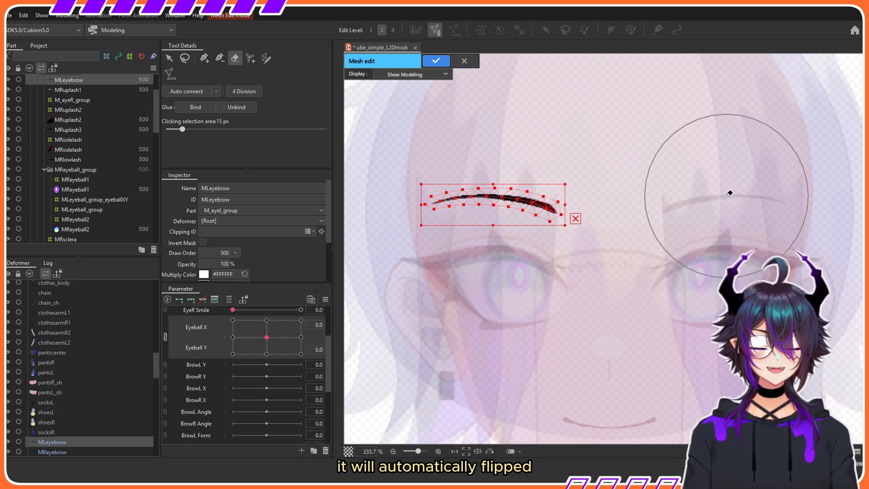
key(Return)
Add three keys for MLeyebrow on BrowL Form and three keys for MReyebrow on BrowR Form
scroll(155, 376, down, 1)
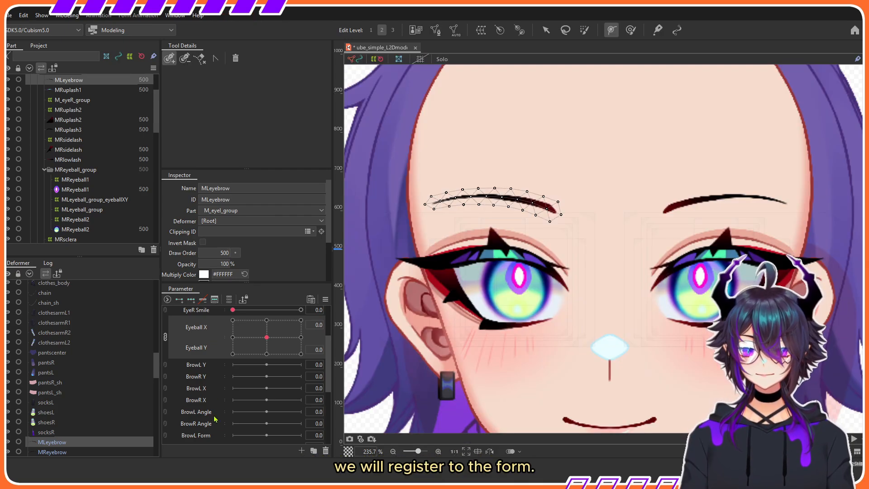
scroll(223, 411, down, 1)
click(207, 402)
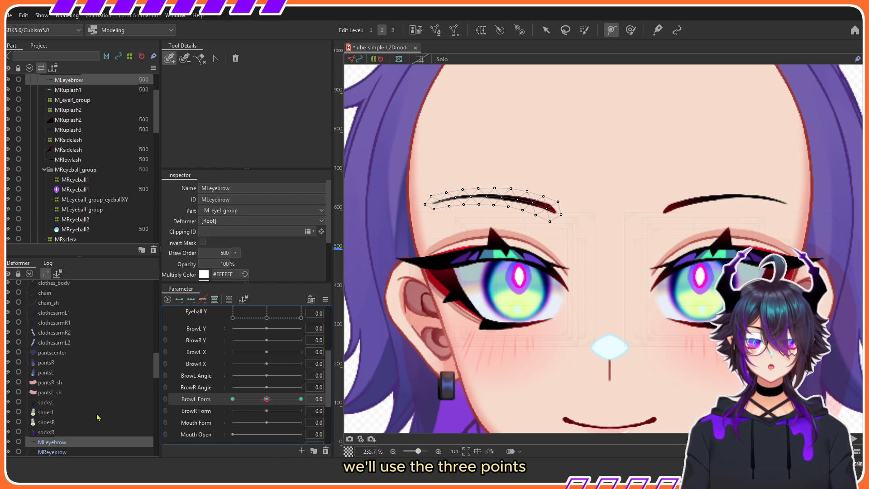
click(71, 453)
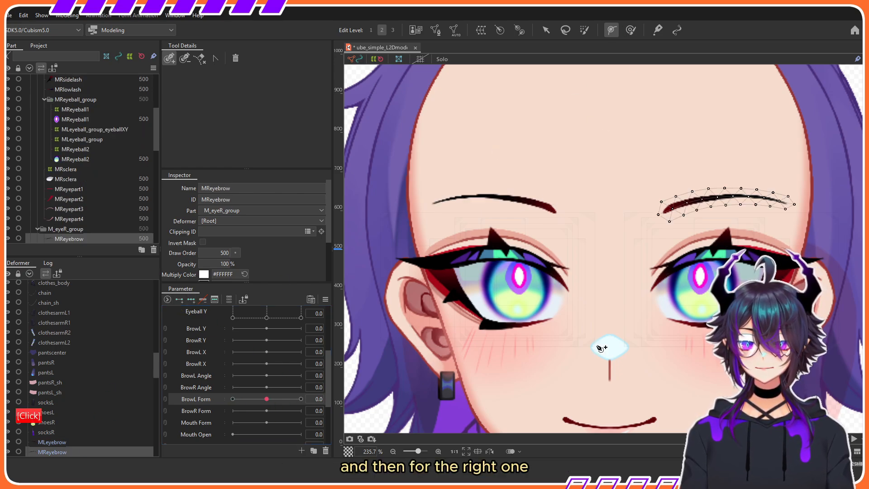
click(206, 412)
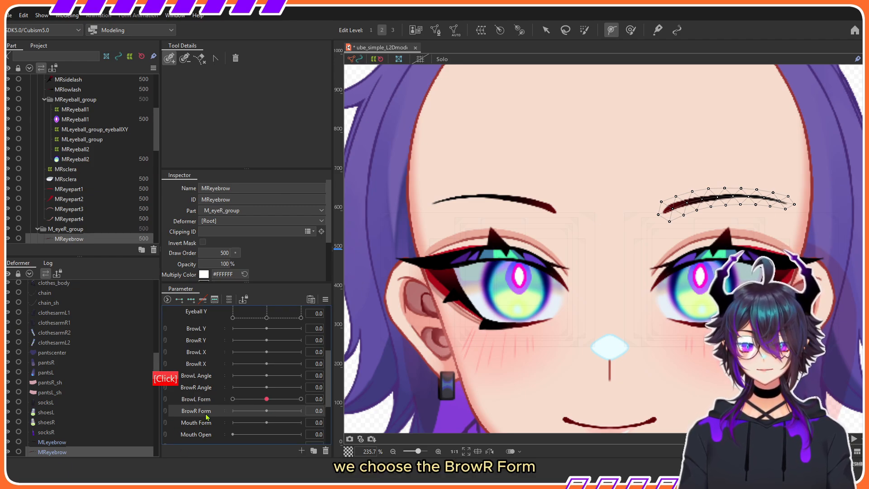
click(191, 300)
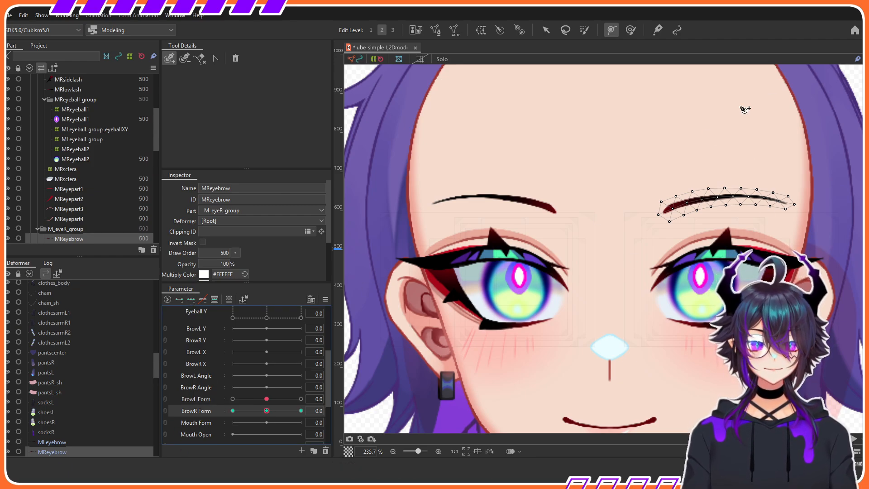
Draw a three-point deform path along each eyebrow, MReyebrow and MLeyebrow, with the Deform Path Edit tool
click(546, 30)
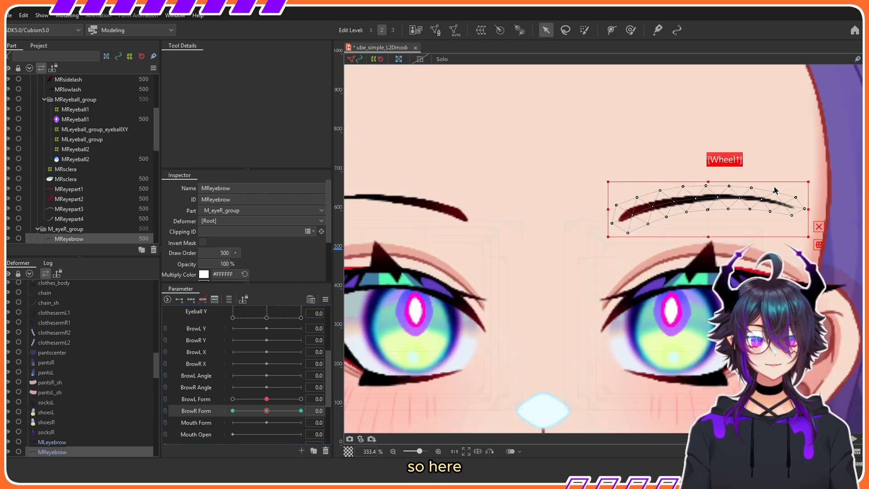
scroll(771, 194, up, 1)
drag(739, 182, 666, 193)
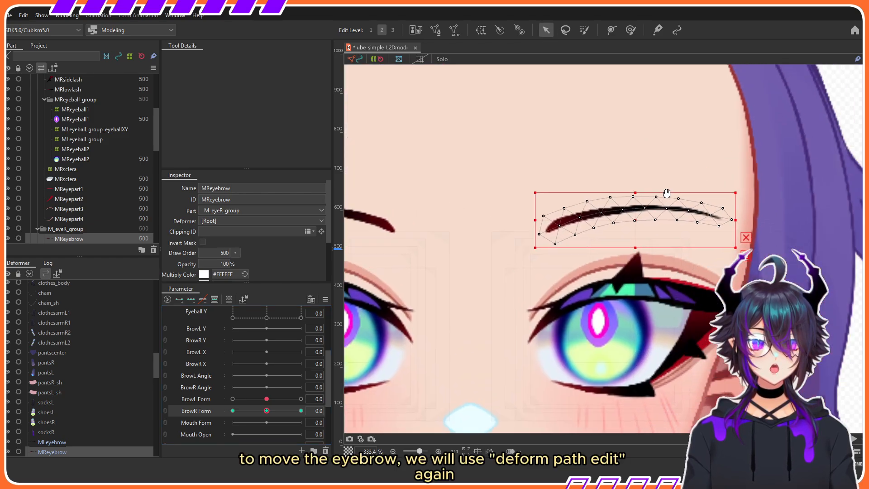
click(611, 31)
click(715, 218)
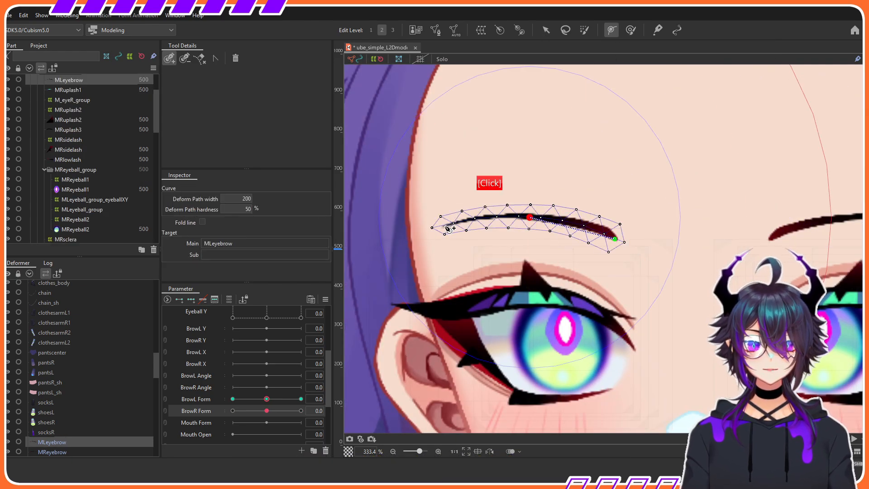
key(v)
Create a 5 × 5 parent warp deformer for the right eyebrow, named MReyebrow
scroll(570, 253, down, 5)
scroll(569, 269, up, 4)
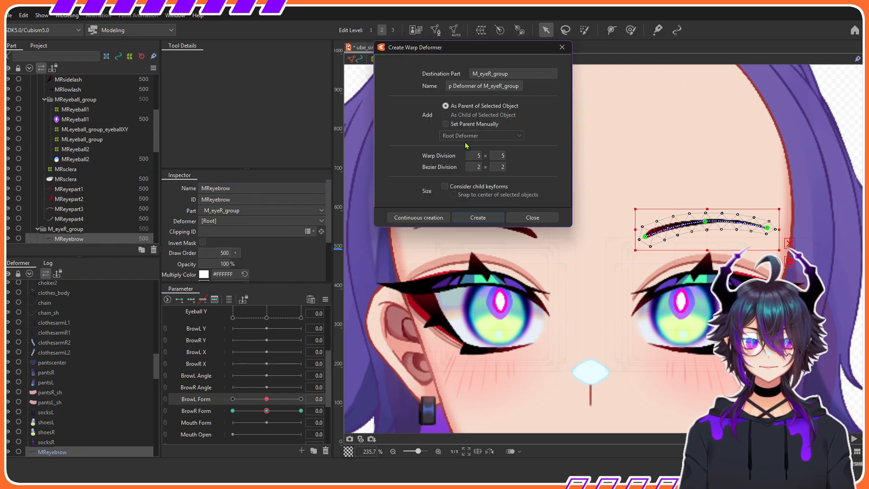
key(ctrl+a)
text(MReyebrow)
key(Return)
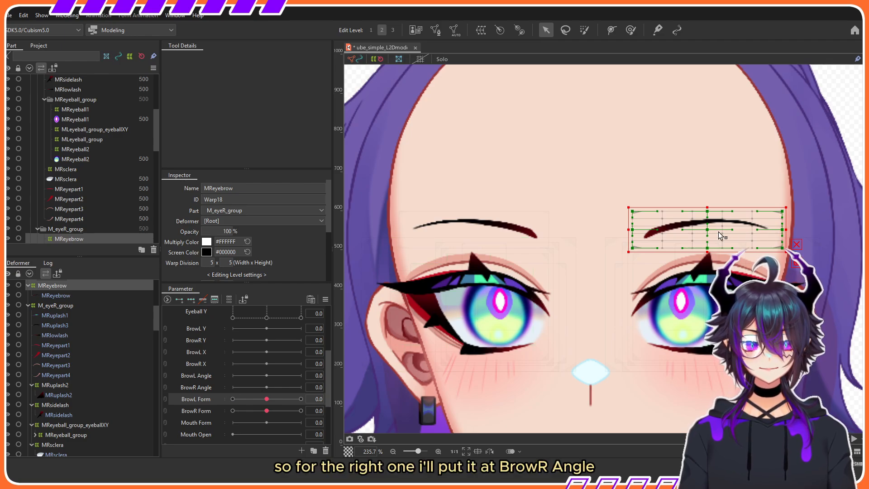
Add three keys on BrowR Angle for the MReyebrow deformer and three keys on BrowL Angle for the MLeyebrow deformer
click(208, 388)
scroll(108, 377, up, 3)
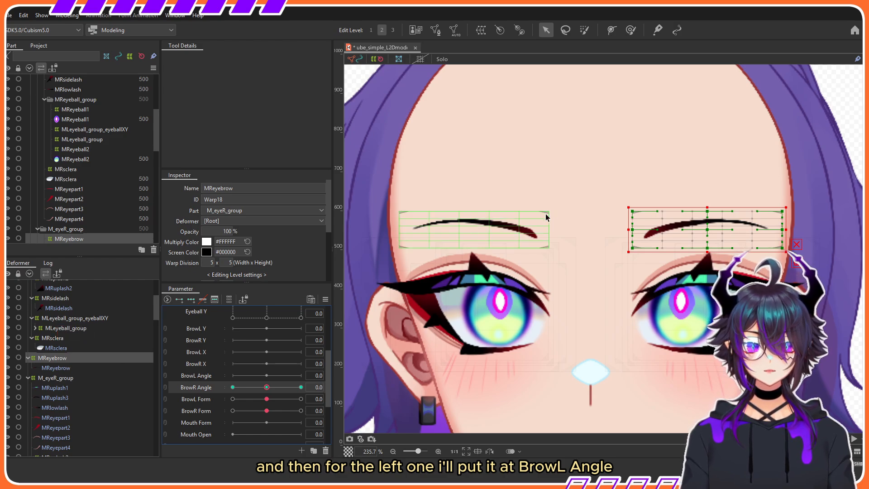
click(546, 217)
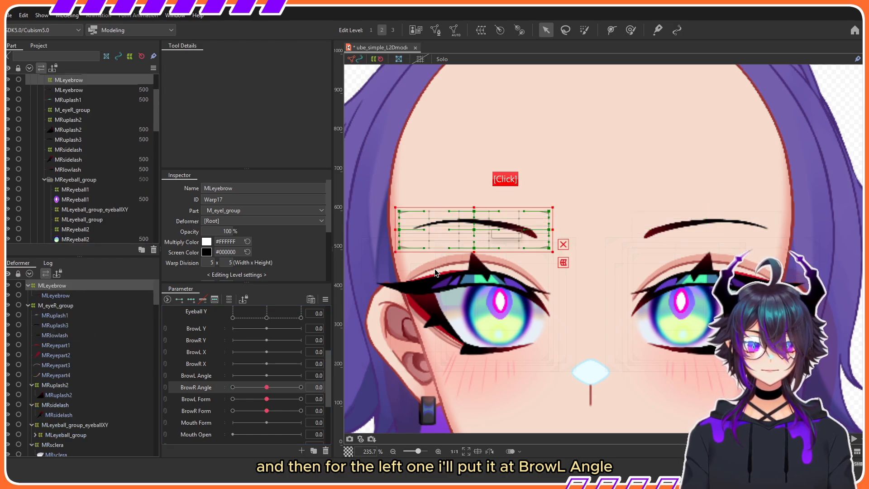
click(210, 377)
click(190, 299)
scroll(197, 362, down, 1)
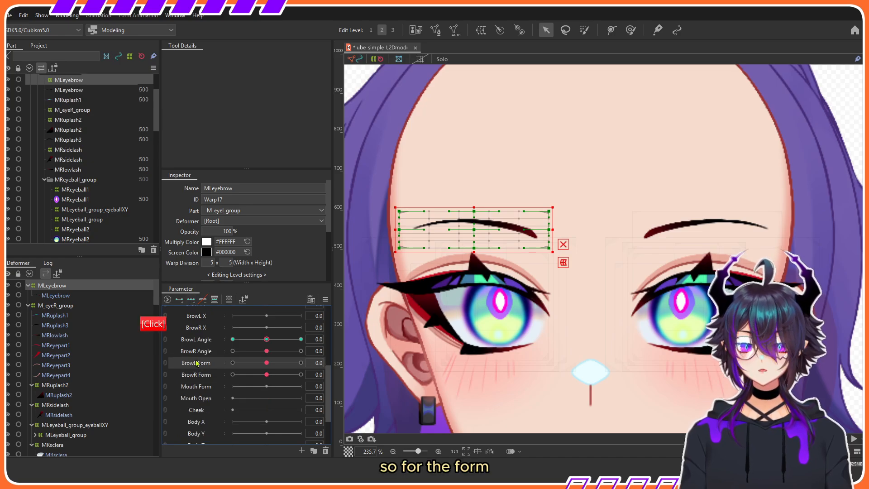
With both eyebrow meshes selected and BrowL Form and BrowR Form at -1.0, bend the middle of each deform path downward
scroll(549, 228, up, 2)
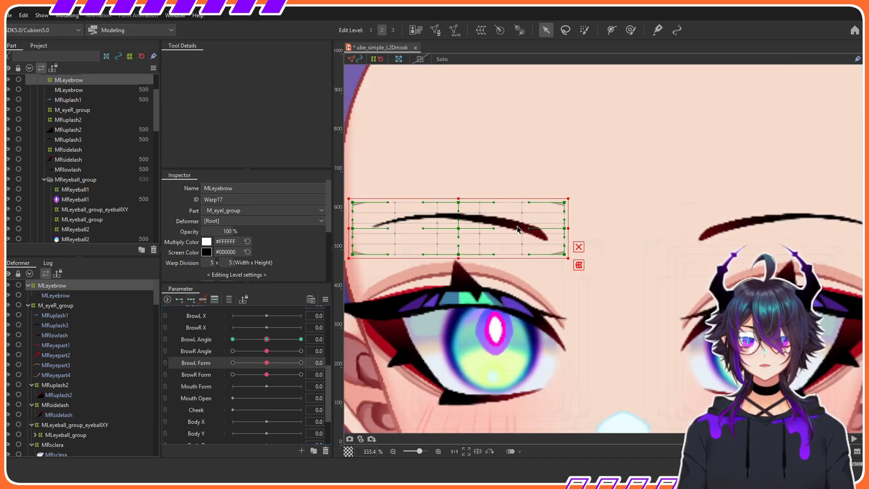
click(475, 218)
shift+click(683, 228)
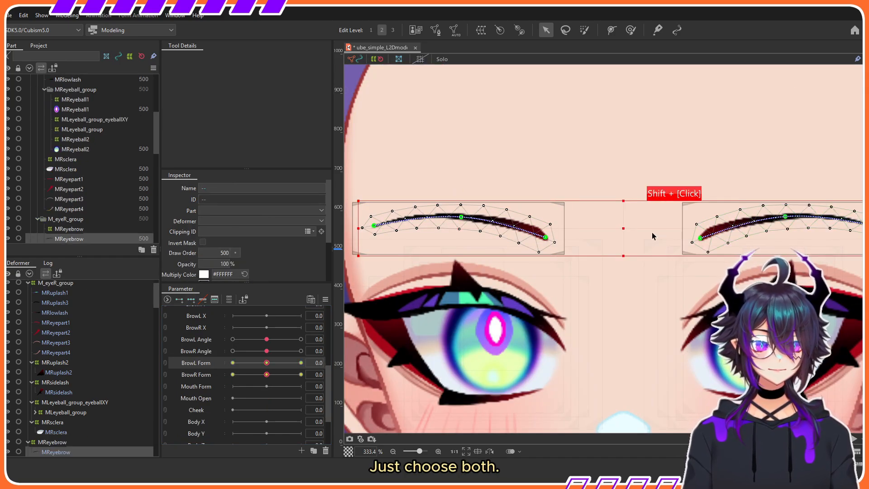
drag(653, 235, 575, 225)
scroll(628, 247, down, 2)
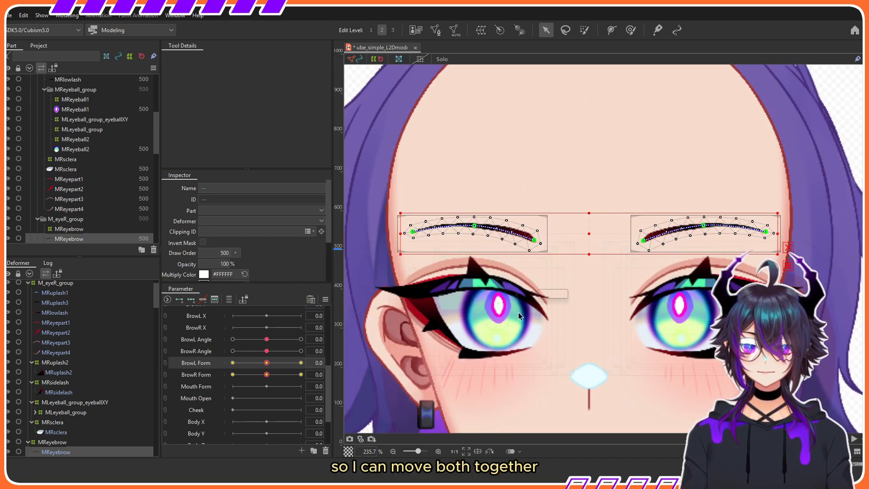
drag(266, 363, 233, 375)
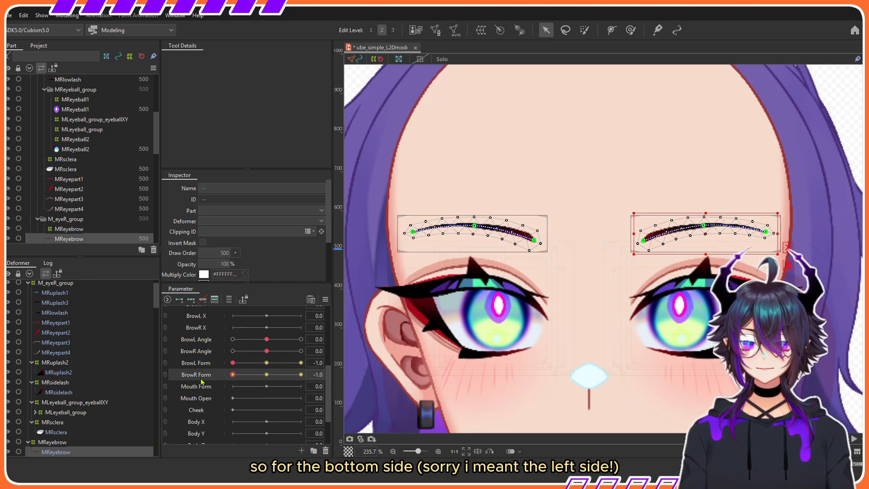
scroll(462, 227, up, 2)
click(470, 226)
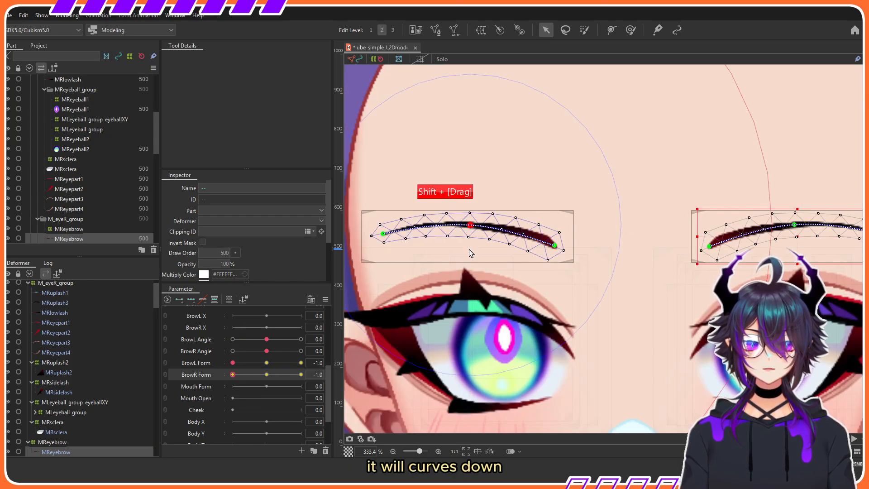
click(421, 59)
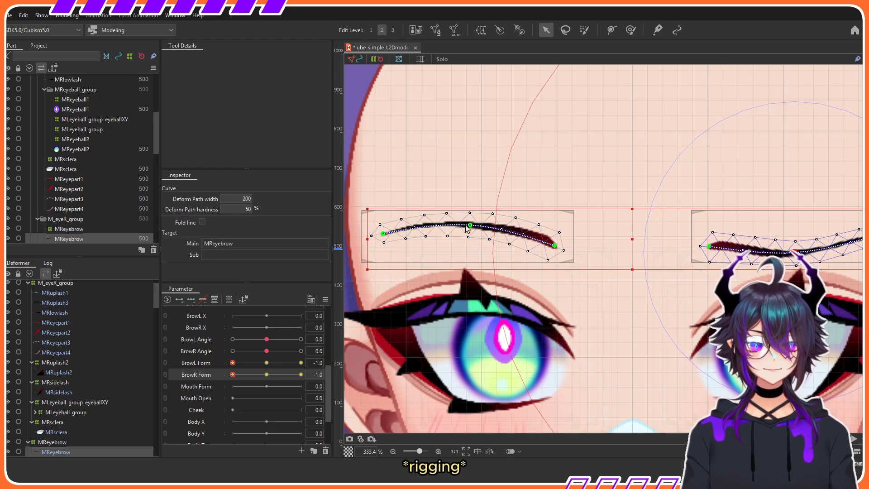
drag(587, 242, 789, 256)
key(w)
scroll(558, 169, down, 3)
drag(558, 169, 507, 237)
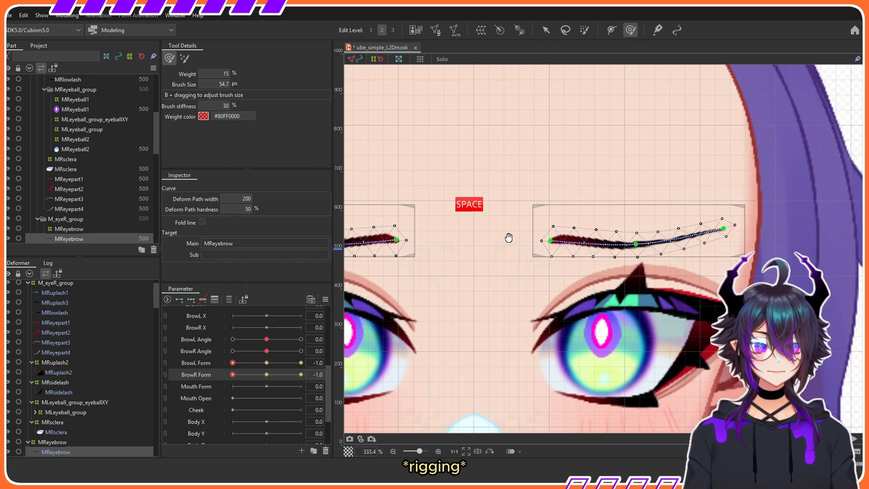
scroll(569, 295, down, 2)
Set BrowL Form and BrowR Form to 1.0, raise the middle of both eyebrows into higher arches and reset the parameters
mouse_move(233, 364)
mouse_down()
mouse_move(302, 365)
mouse_move(250, 376)
mouse_move(301, 375)
mouse_up()
scroll(475, 252, up, 2)
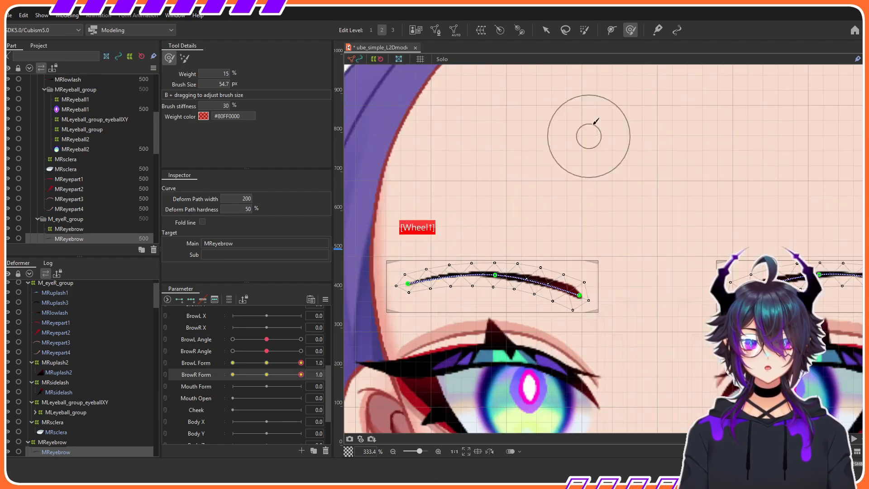
key(v)
drag(495, 275, 495, 265)
scroll(498, 267, down, 1)
scroll(470, 267, up, 1)
drag(300, 374, 257, 384)
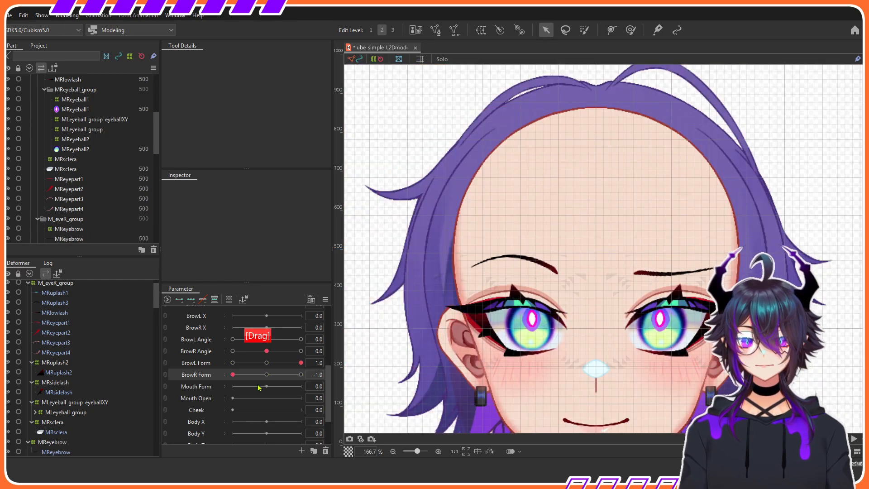
click(310, 299)
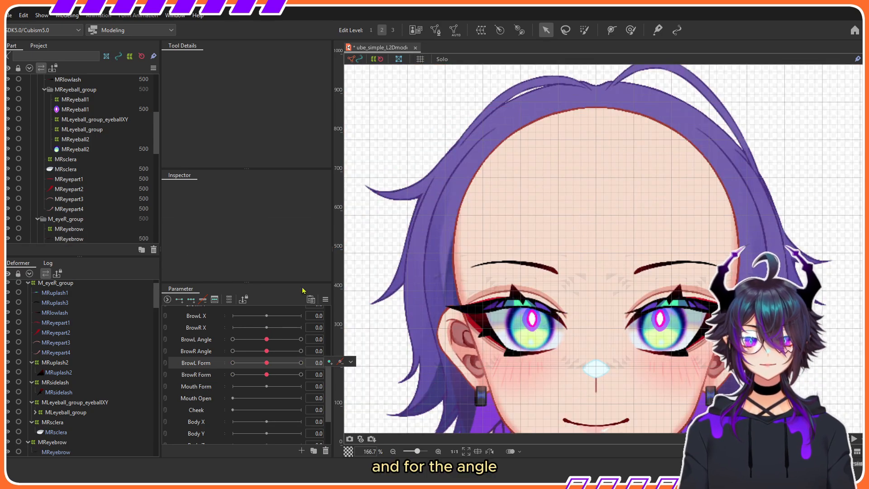
Set BrowL Angle and BrowR Angle to -1.0 and rotate the MLeyebrow deformer into an angry slant with its inner end lowered
scroll(64, 323, up, 1)
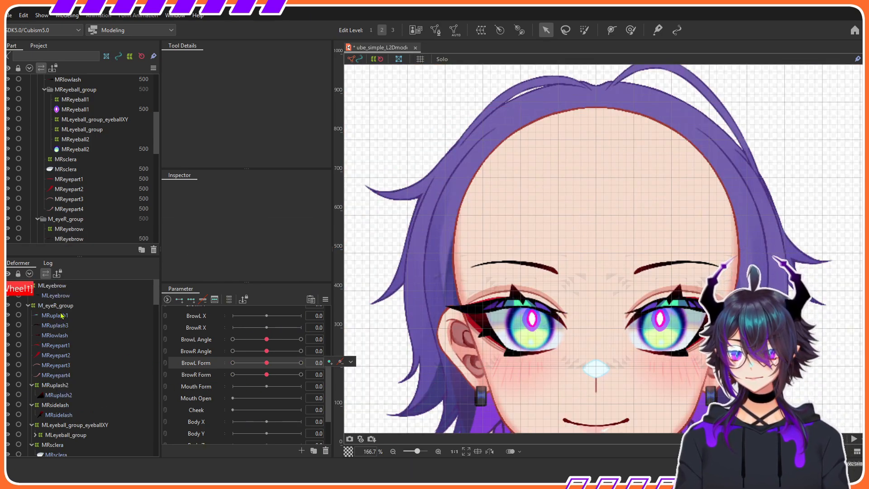
click(75, 286)
scroll(579, 284, up, 3)
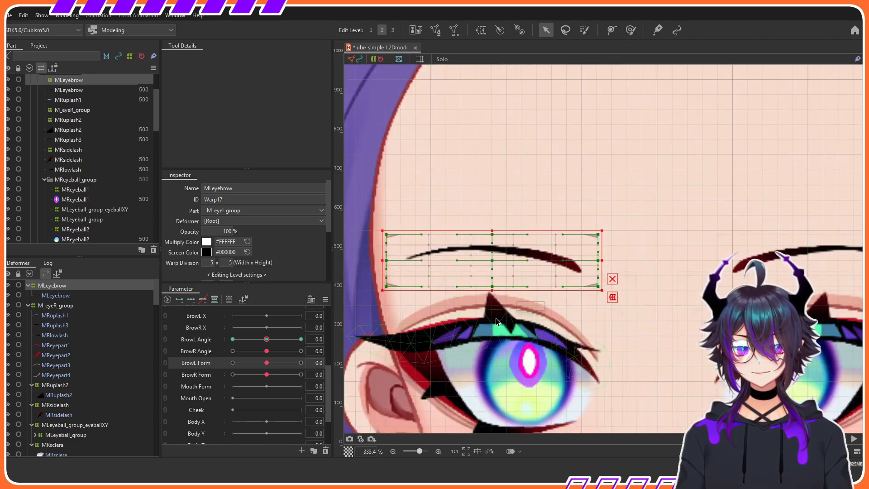
scroll(506, 292, down, 3)
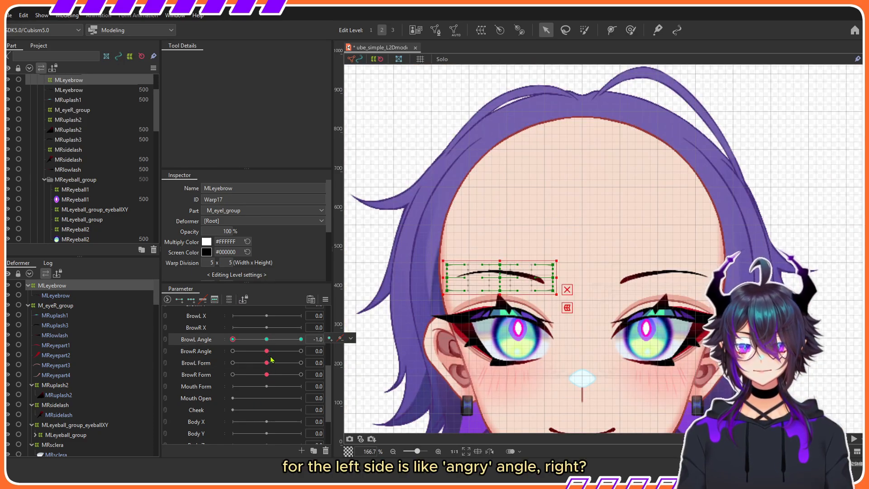
drag(267, 340, 168, 351)
scroll(502, 258, up, 3)
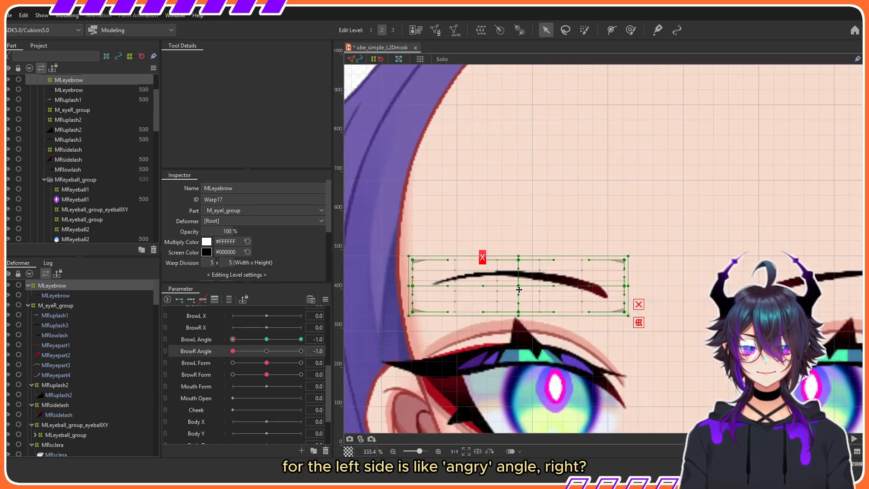
drag(517, 288, 517, 276)
drag(635, 243, 637, 284)
Rotate the MReyebrow deformer into the matching angry slant at BrowR Angle -1.0
drag(678, 283, 531, 245)
click(697, 239)
scroll(548, 239, down, 3)
click(466, 252)
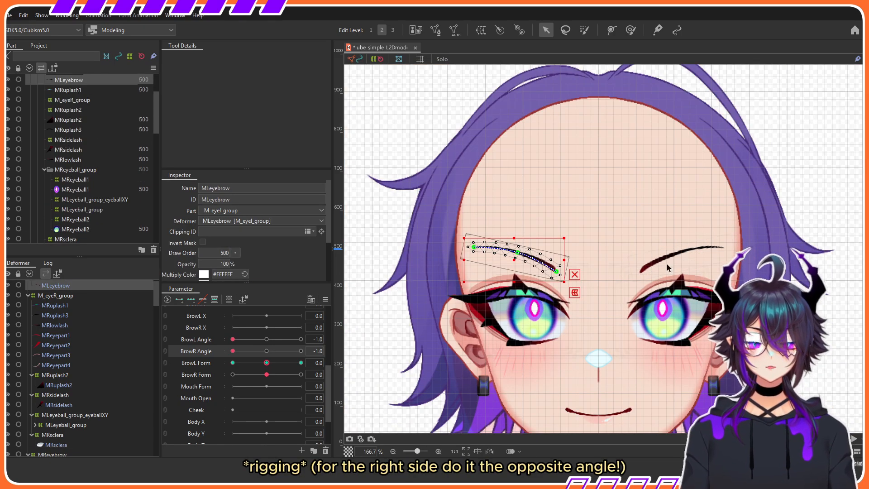
Set BrowL Angle and BrowR Angle to 1.0 and rotate the MLeyebrow deformer the opposite way, raising its inner end
scroll(491, 258, up, 3)
drag(233, 339, 301, 339)
drag(233, 351, 301, 351)
drag(484, 250, 484, 238)
drag(574, 206, 572, 192)
Rotate the MReyebrow deformer at BrowR Angle 1.0 so its inner end rises, mirroring the left eyebrow
drag(697, 271, 569, 272)
click(664, 237)
drag(663, 253, 663, 245)
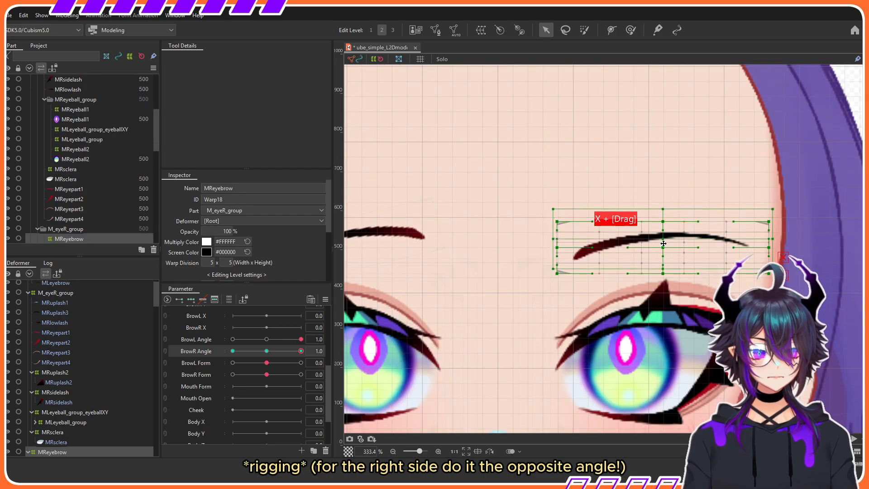
drag(773, 206, 779, 233)
scroll(649, 277, down, 3)
click(407, 253)
Test the eyebrow movement by moving the BrowL and BrowR Angle and Form parameters through their ranges
drag(301, 339, 289, 361)
drag(289, 361, 266, 339)
drag(300, 351, 267, 351)
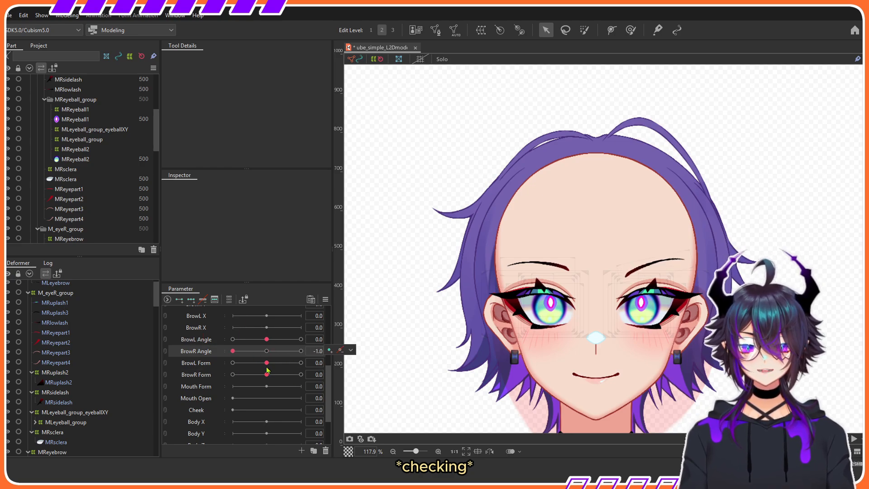
scroll(679, 282, up, 2)
drag(213, 339, 236, 363)
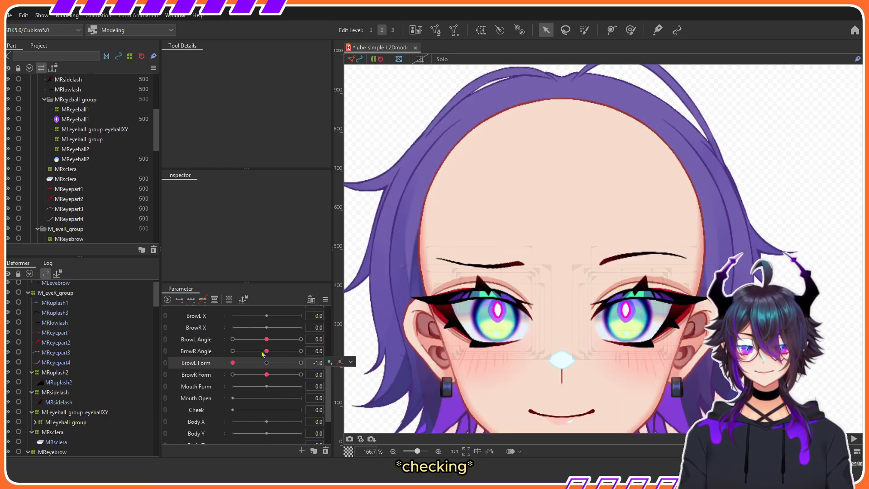
scroll(244, 371, up, 3)
Test the eye expressions with EyeL and EyeR Smile at 1.0, Open at 0.0 and 0.5, and Eyeball X at 1.0
drag(301, 346, 233, 346)
drag(233, 358, 301, 358)
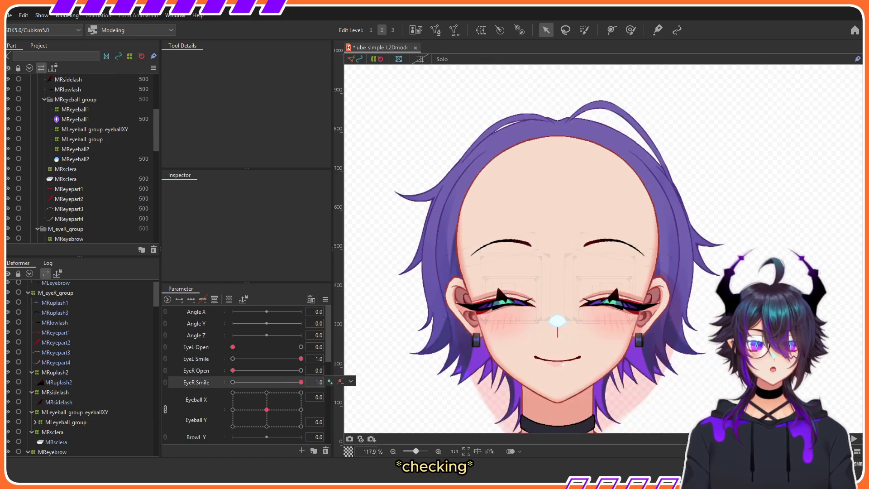
drag(232, 346, 301, 347)
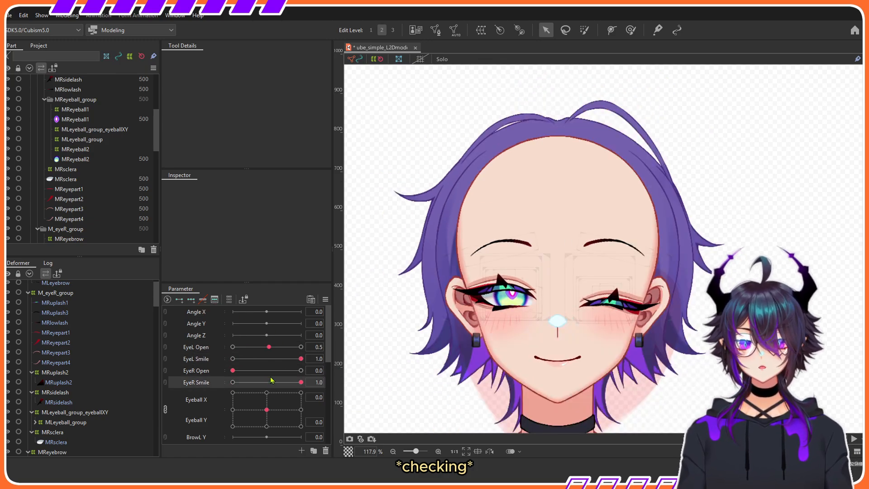
drag(233, 370, 301, 370)
scroll(265, 367, down, 3)
scroll(265, 367, up, 3)
drag(266, 410, 301, 411)
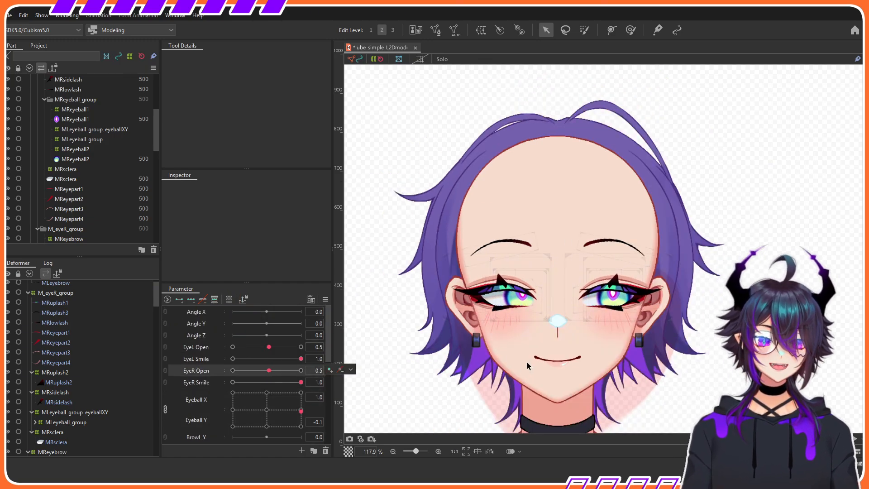
scroll(610, 379, up, 1)
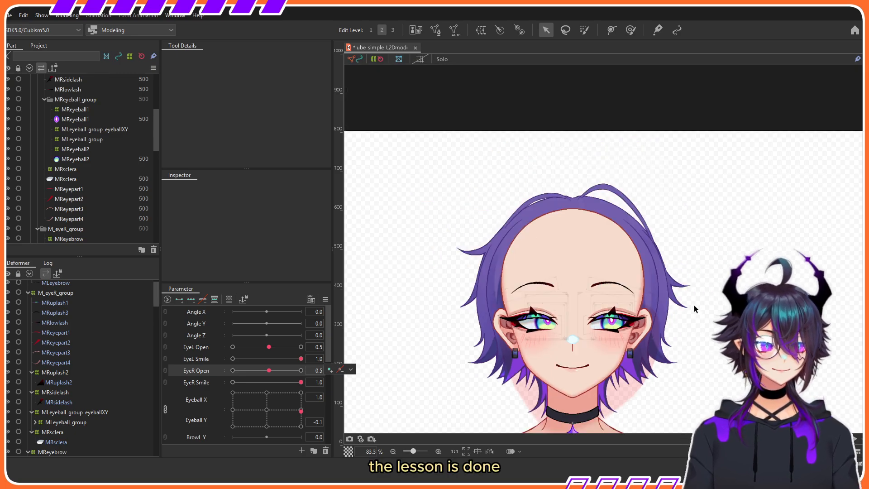
scroll(695, 364, up, 1)
scroll(670, 380, down, 1)
scroll(646, 400, up, 1)
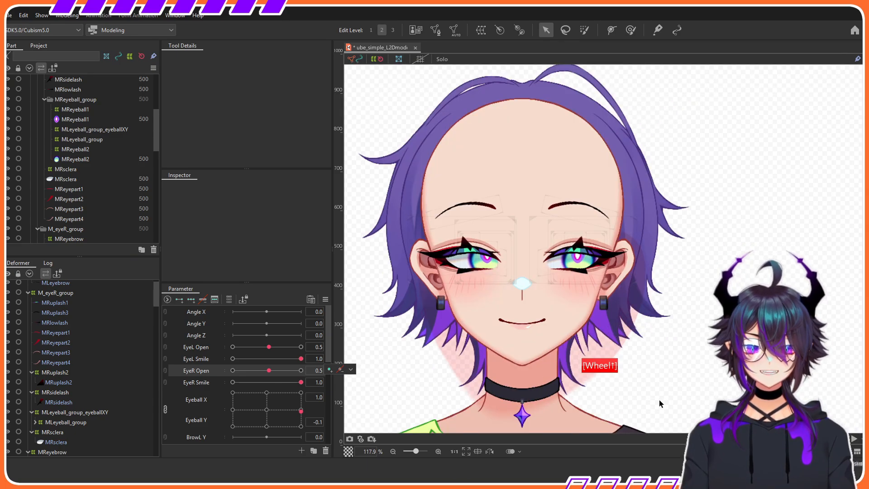